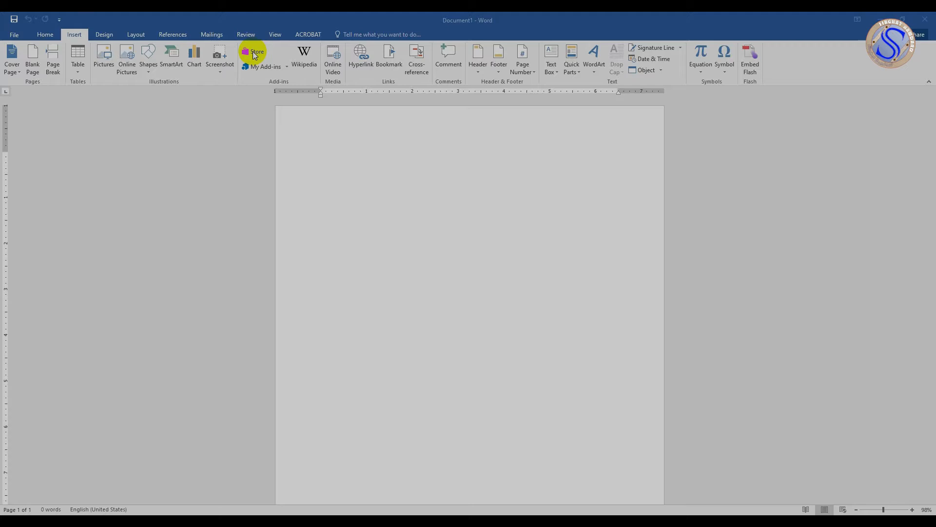
Open the Wikipedia add-in and search it for "history of afghanistan".
click(307, 55)
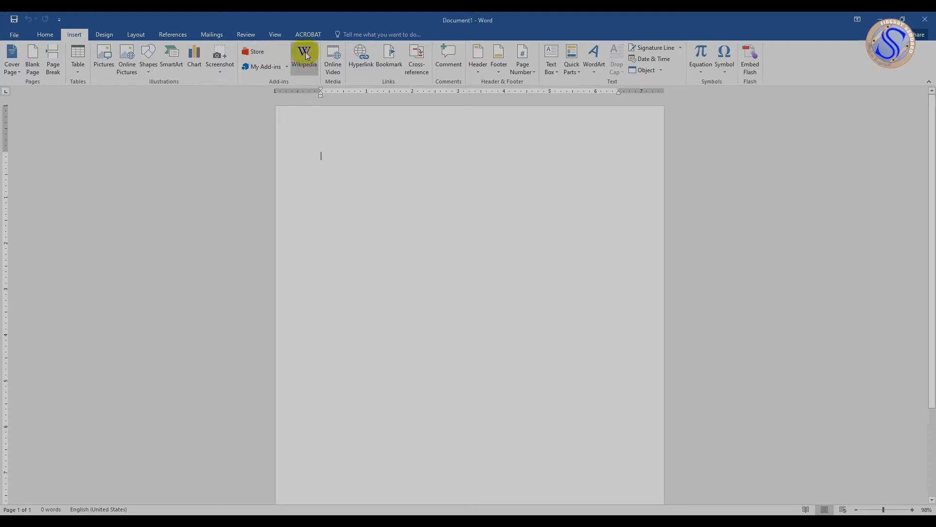
click(307, 55)
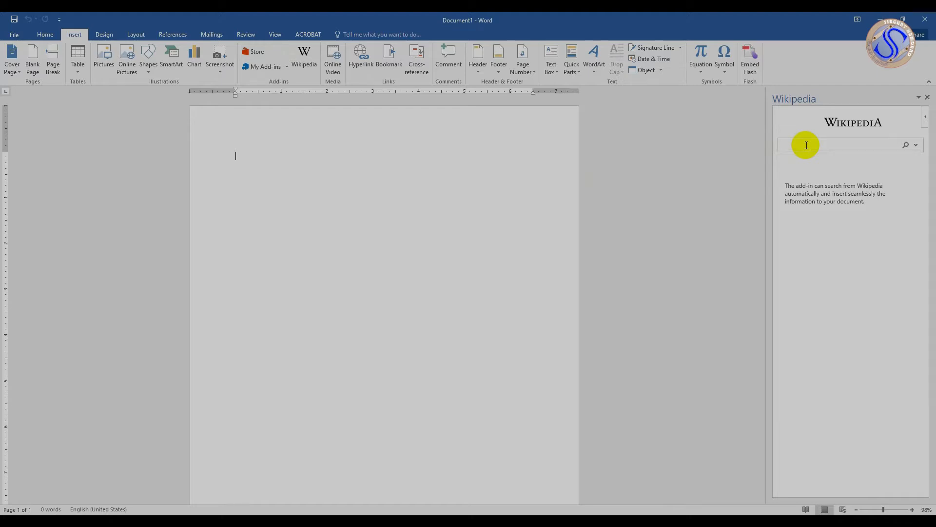
click(807, 145)
text(history )
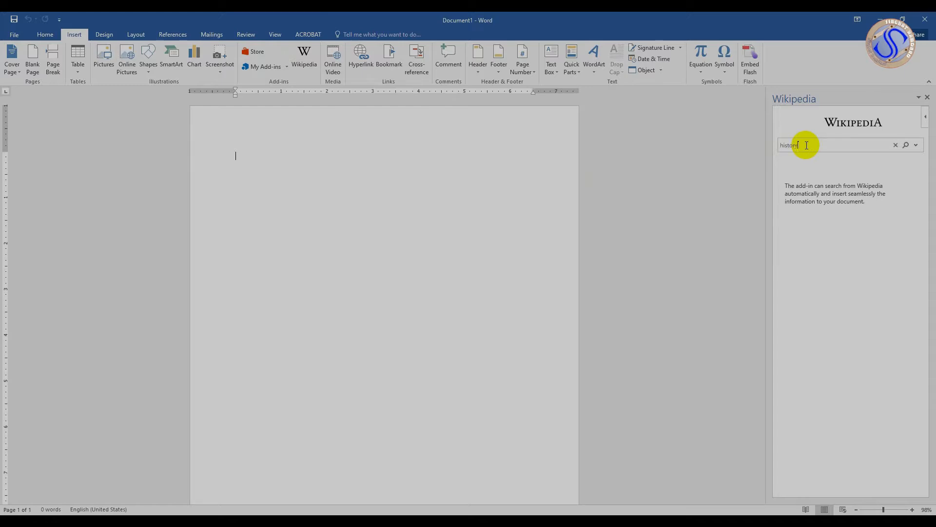
text(of i)
text(fgha)
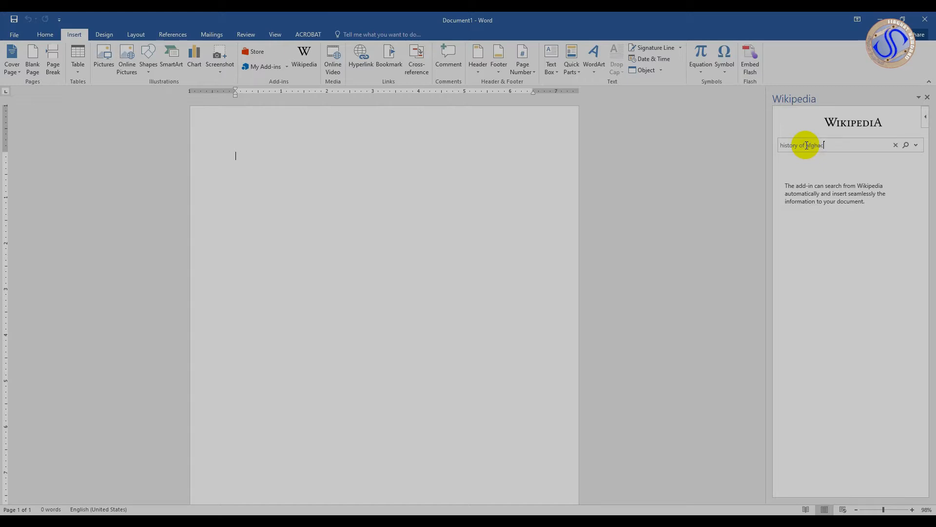
text(nista)
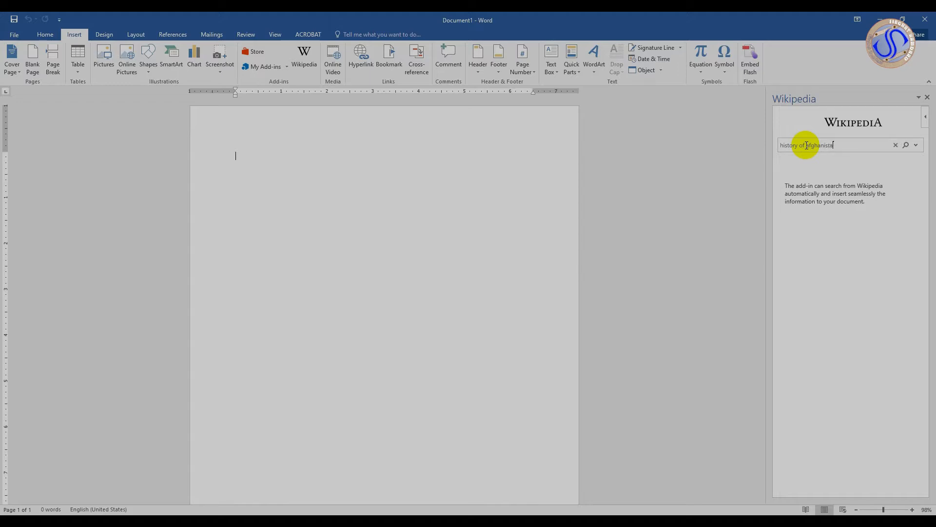
text(n)
key(Return)
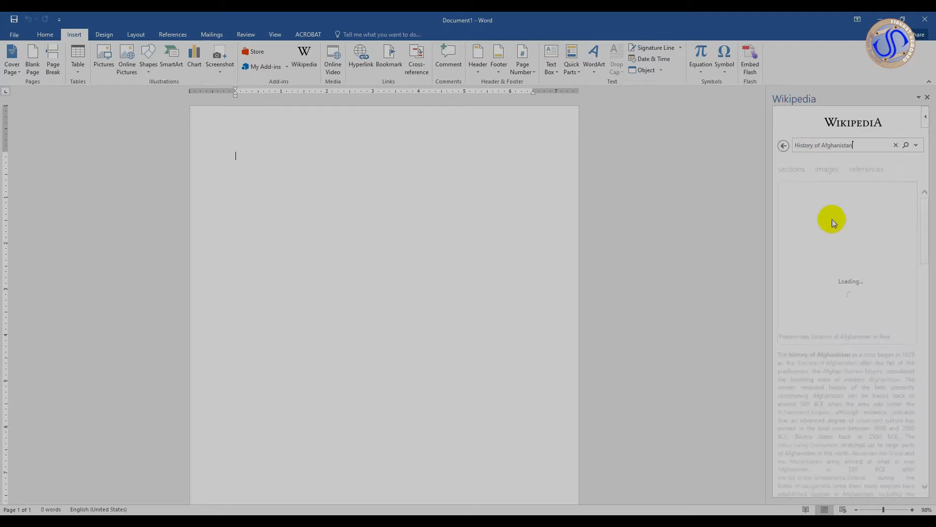
Look through the History of Afghanistan article, its section list and its images, and close the Wikipedia pane.
scroll(830, 312, down, 5)
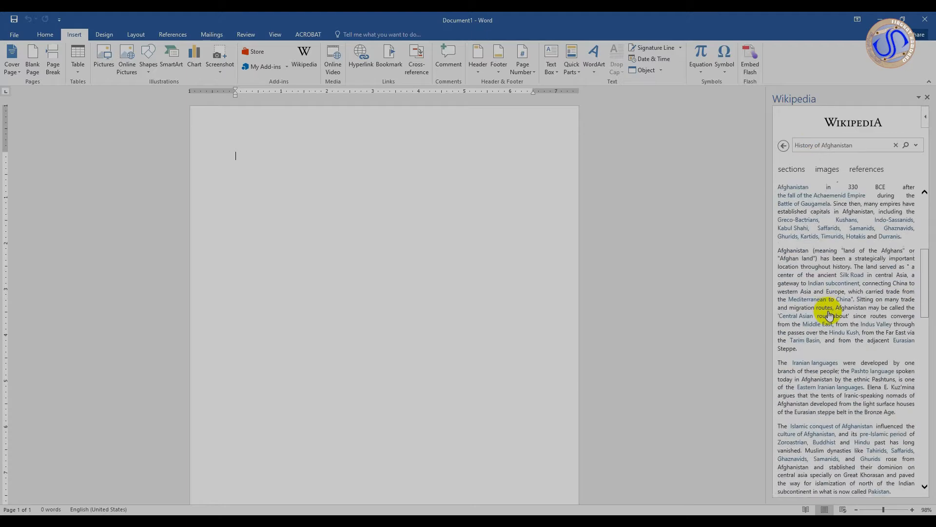
scroll(830, 315, down, 15)
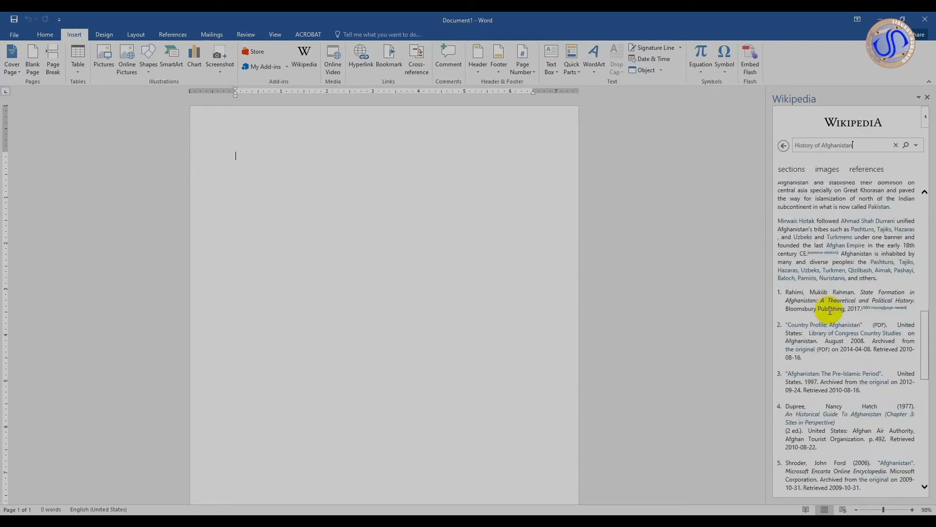
scroll(830, 315, down, 4)
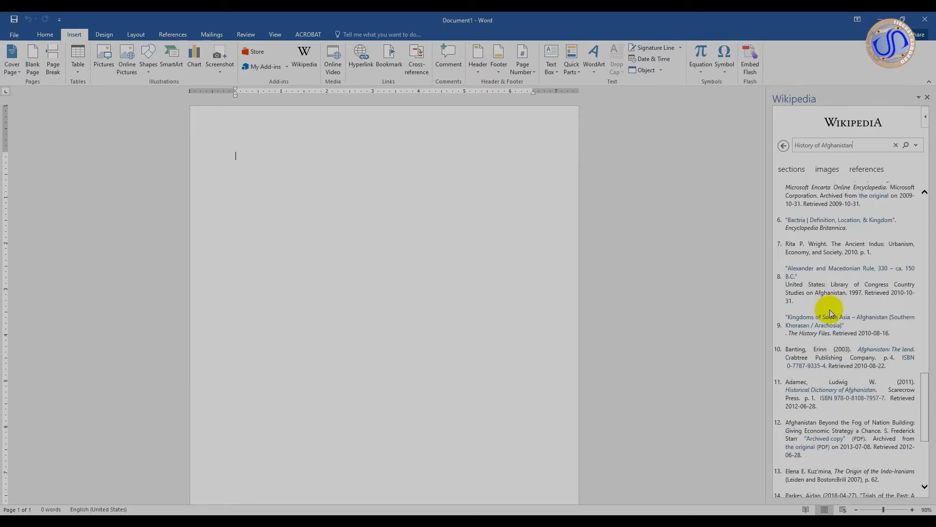
scroll(830, 309, up, 15)
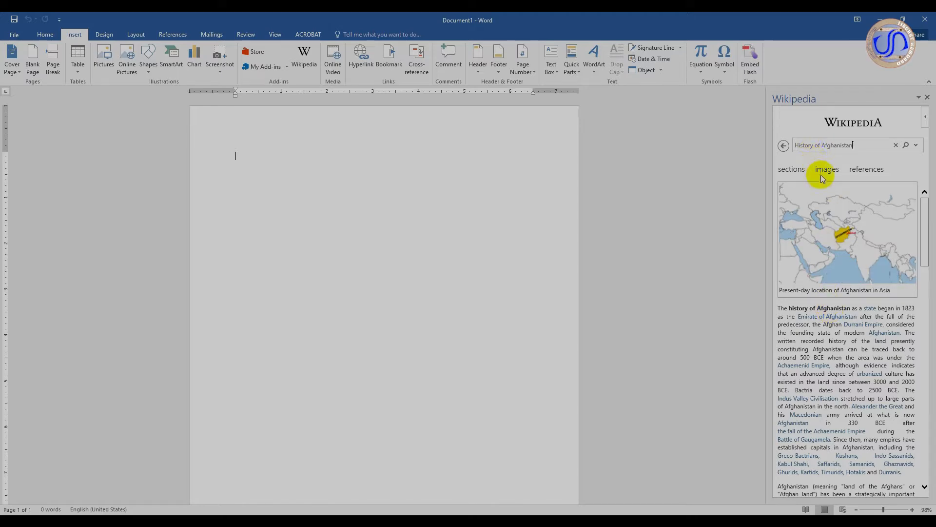
click(791, 170)
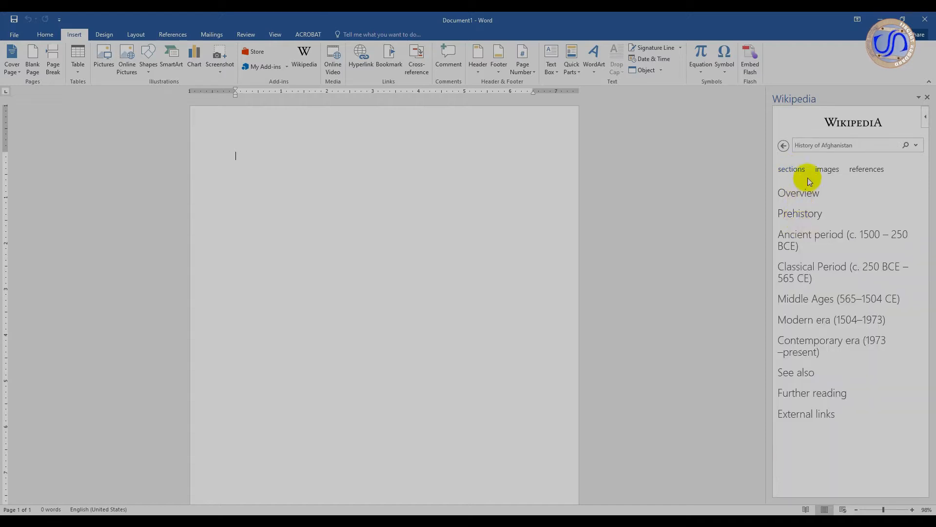
click(829, 170)
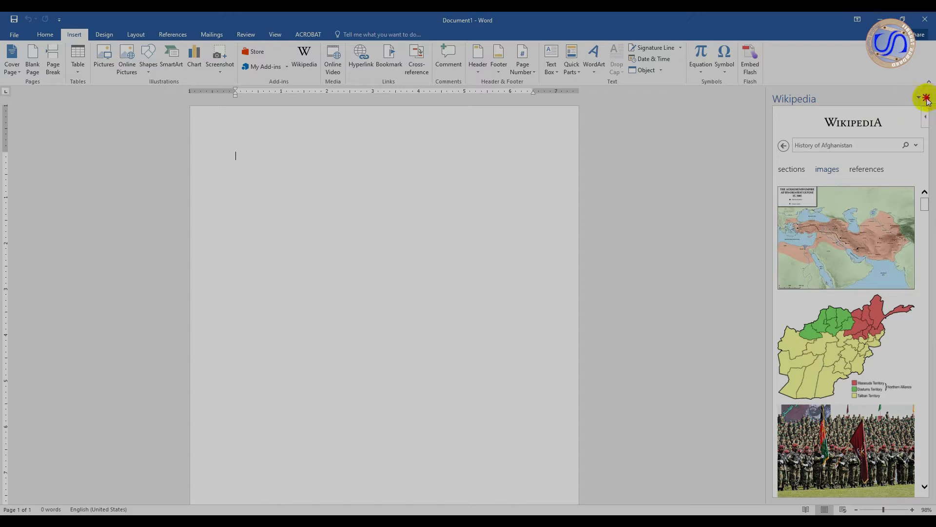
click(928, 97)
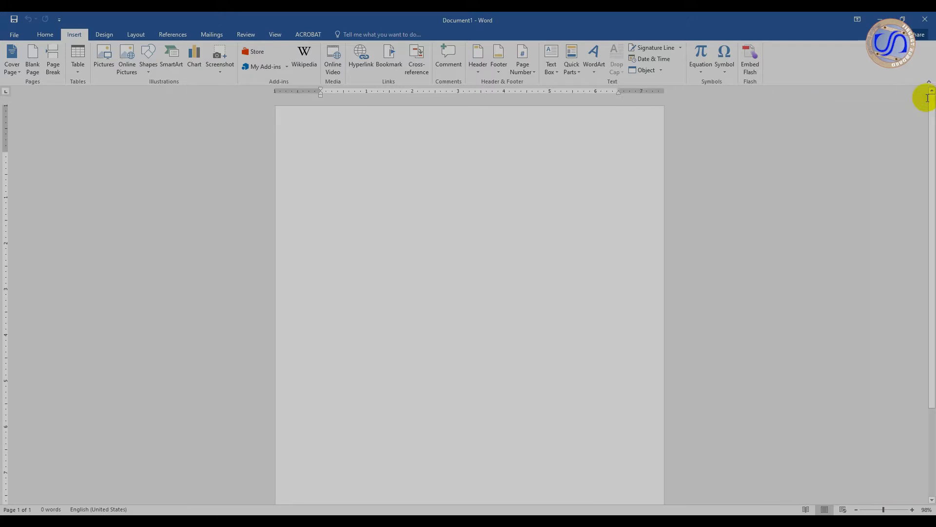
Search YouTube for "sibghat hamdard academy" as an online video source and insert the first video found into the document.
click(335, 71)
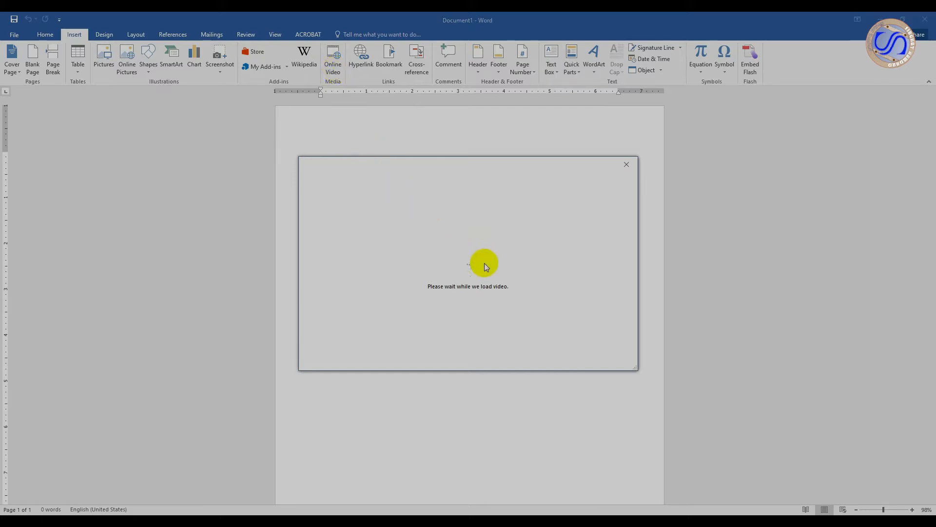
click(520, 214)
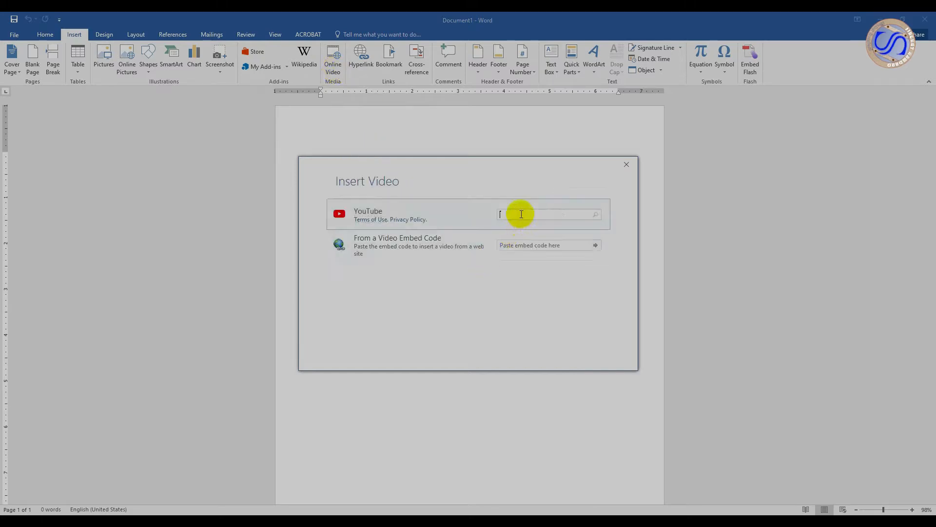
text(sibgh)
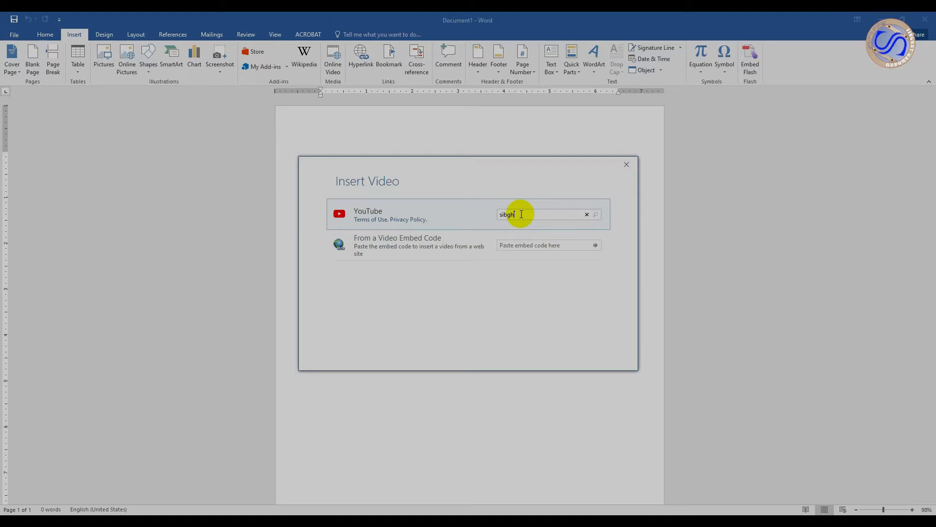
text(at hamda)
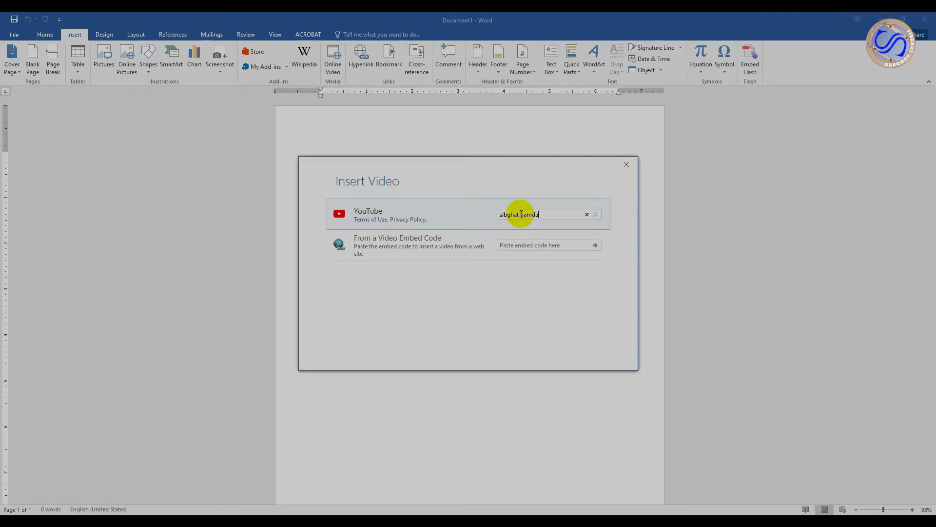
text(rd acak)
key(BackSpace)
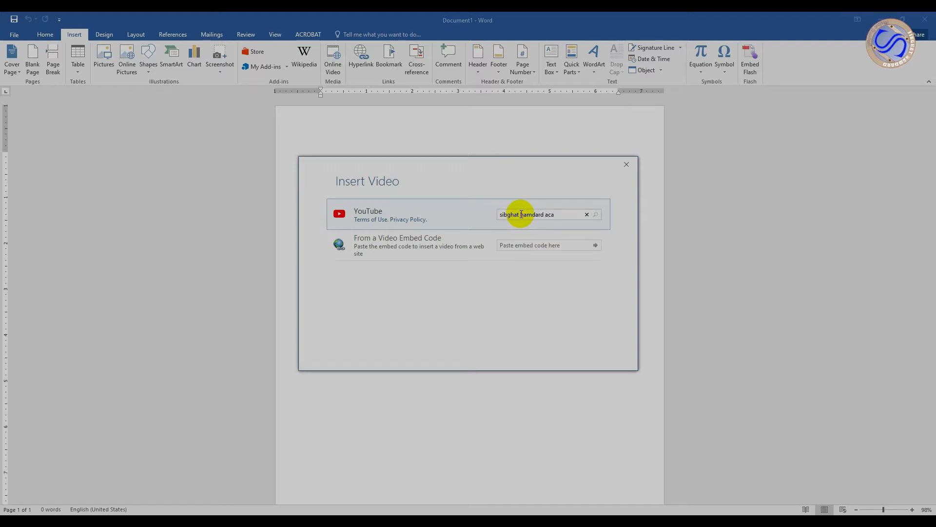
text(demy)
key(Return)
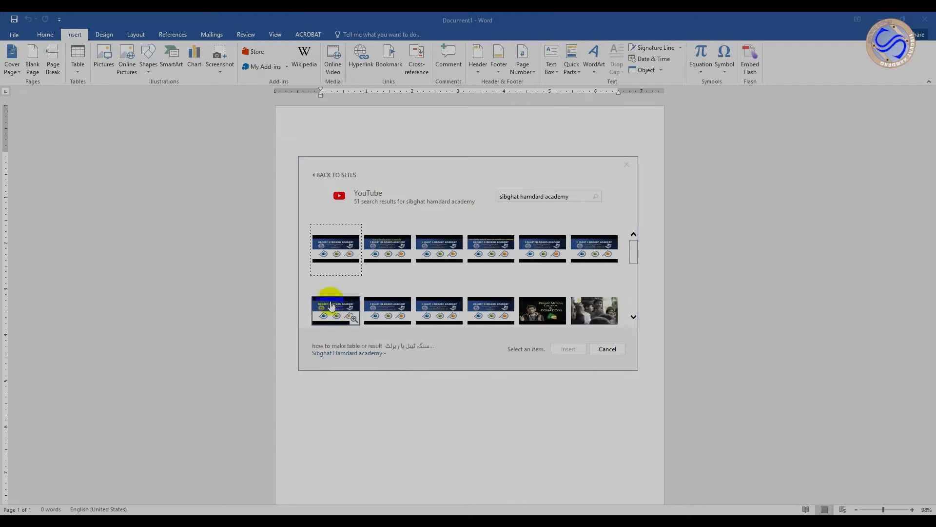
click(339, 259)
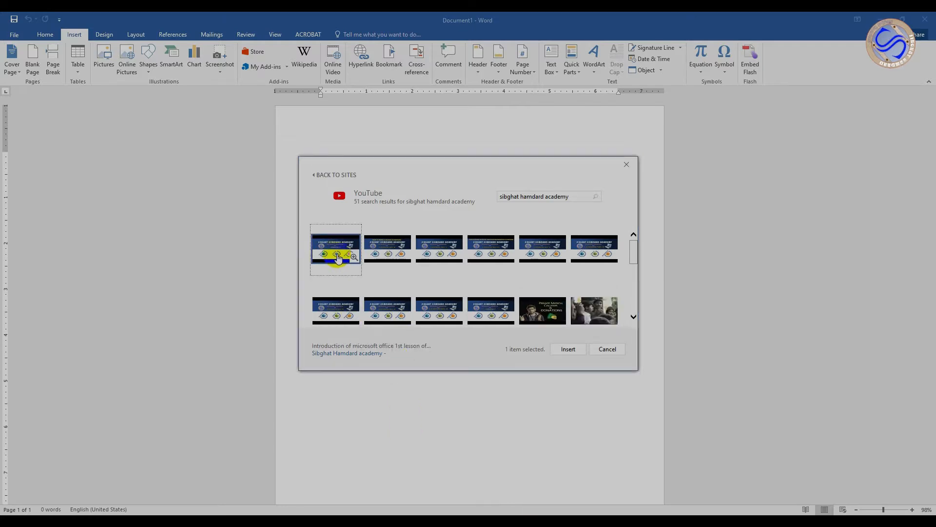
click(574, 349)
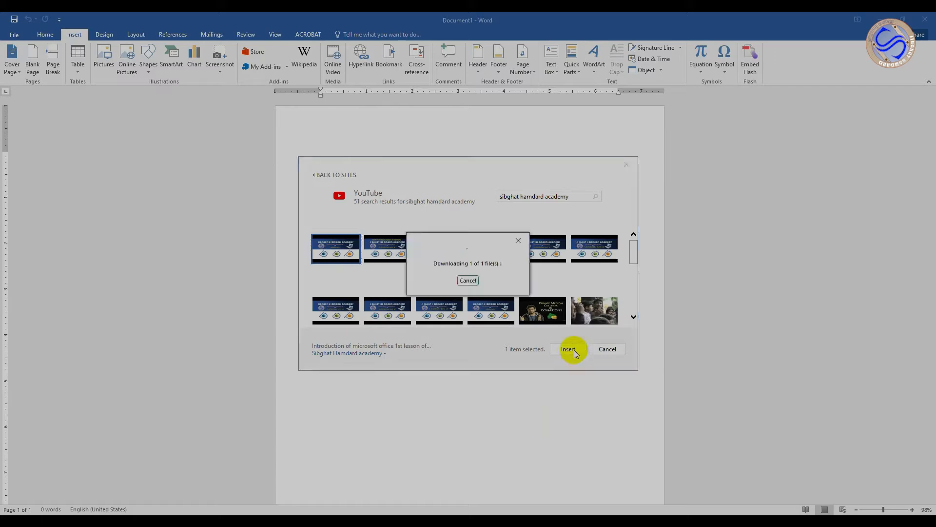
Play the inserted video briefly, close its player, and undo the video insertion.
click(437, 239)
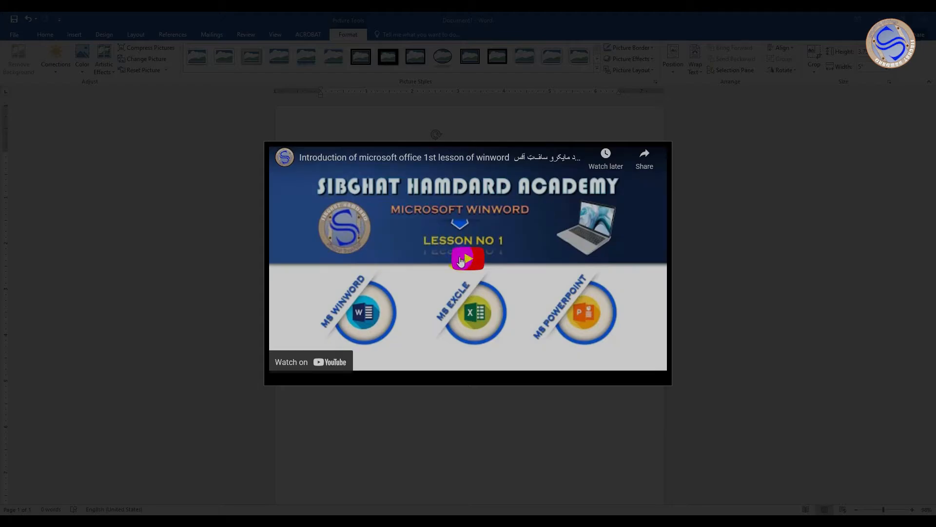
click(460, 258)
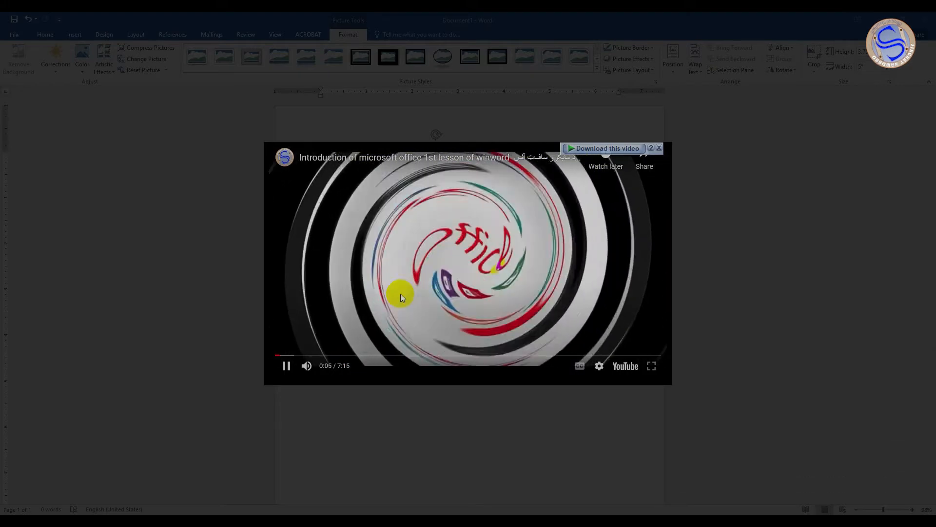
click(287, 367)
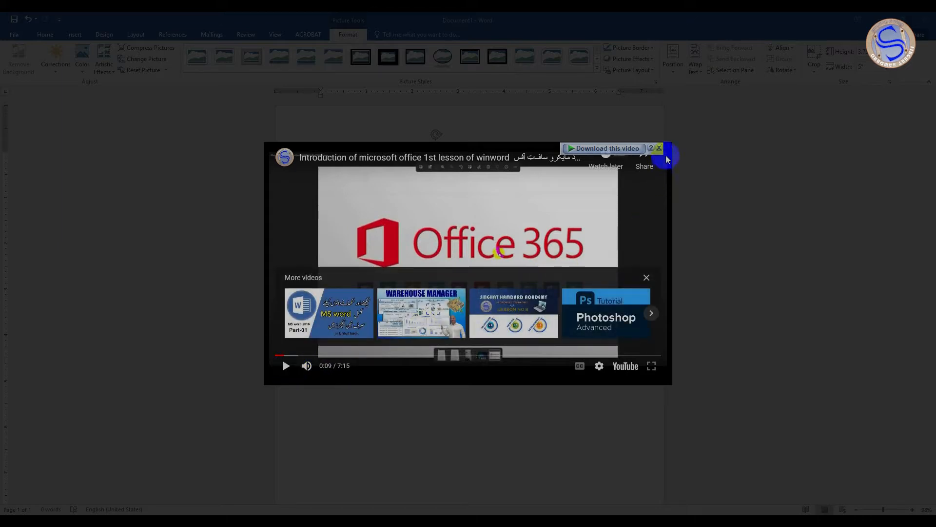
click(600, 106)
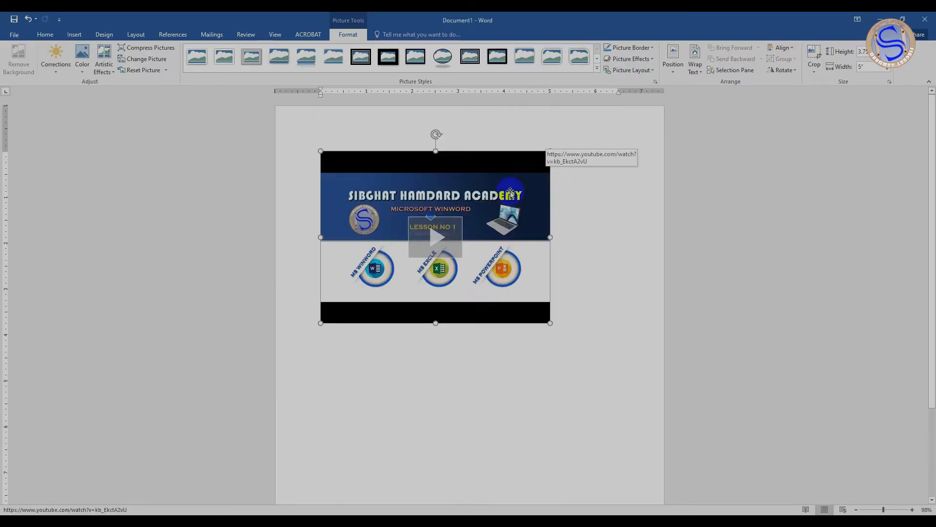
key(ctrl+z)
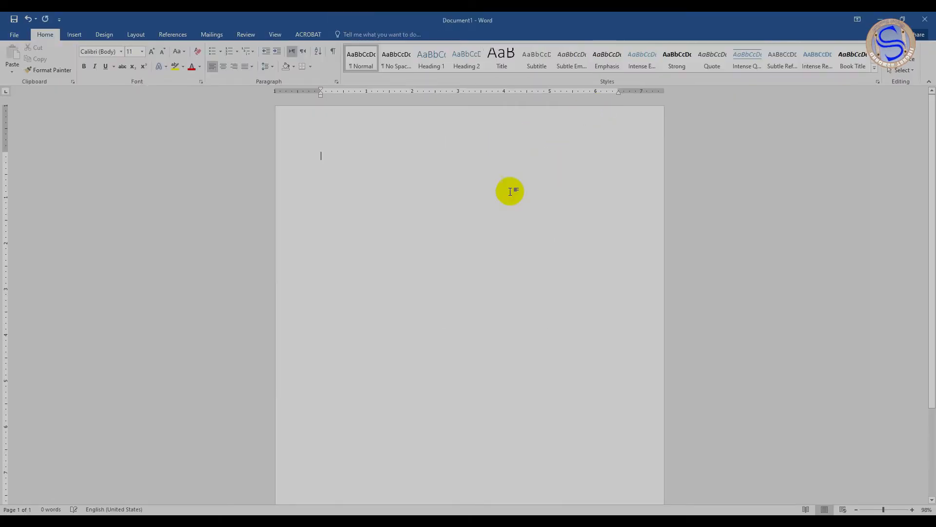
Fill the blank document with 200 paragraphs of sample text using =rand(200).
click(75, 35)
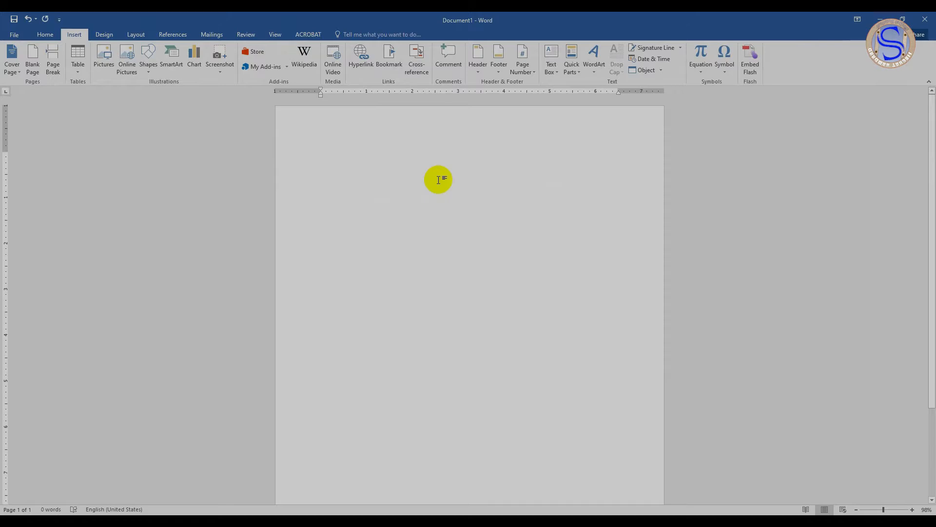
text(-)
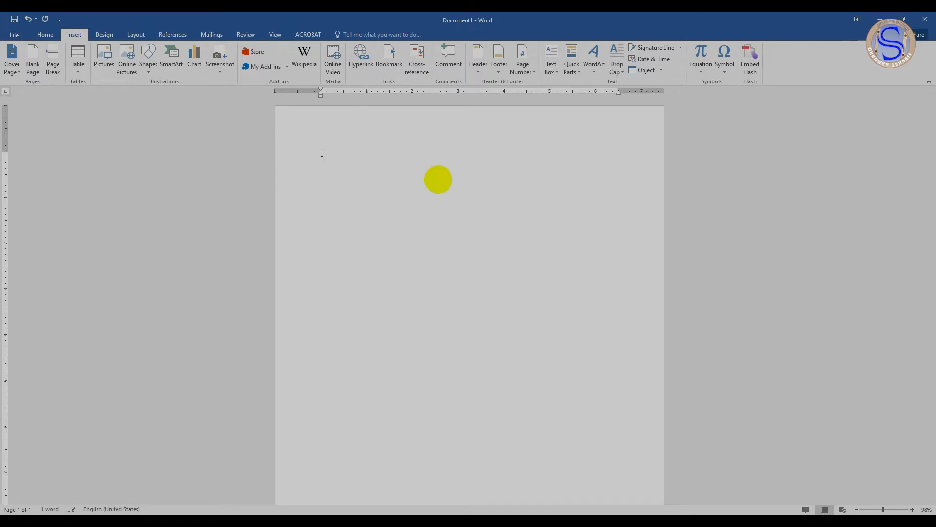
key(BackSpace)
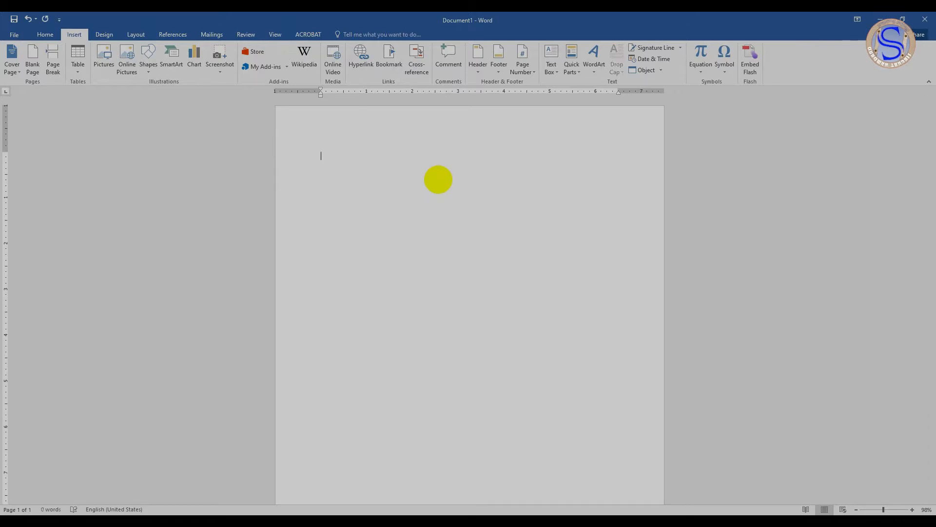
text(=ran)
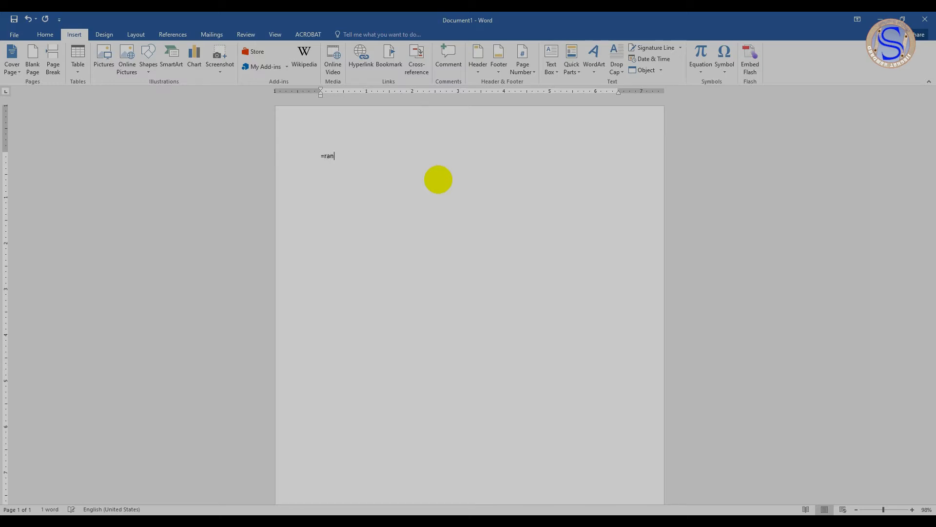
text(d(200)
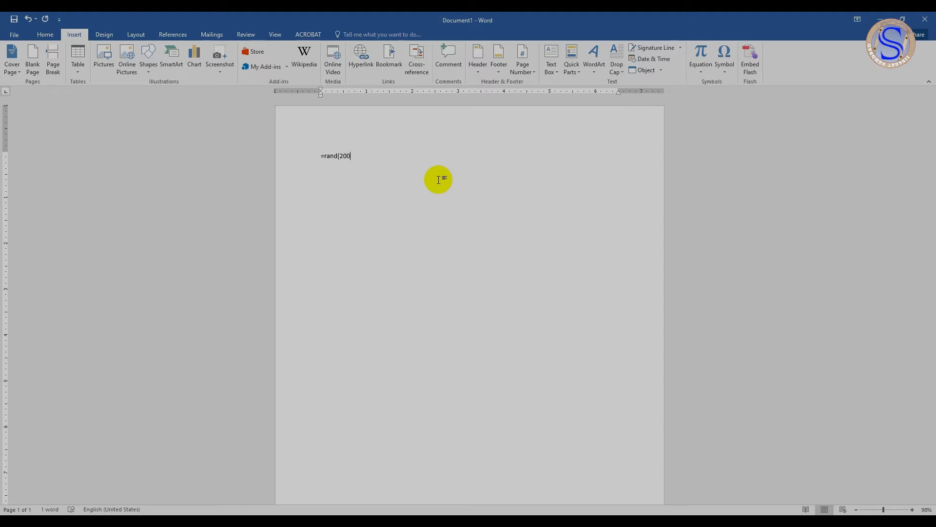
text())
key(Return)
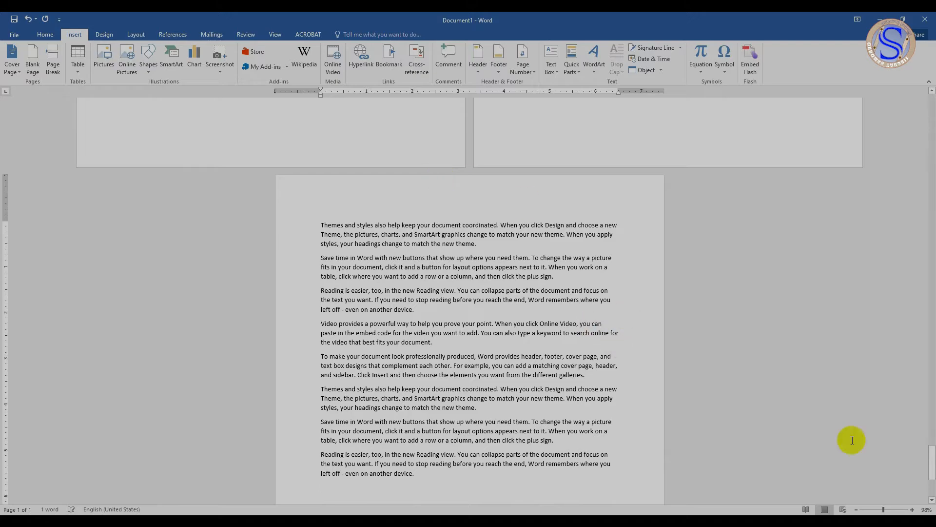
Enlarge the document view to 188% and place the cursor at the end of page 13's last paragraph.
click(891, 512)
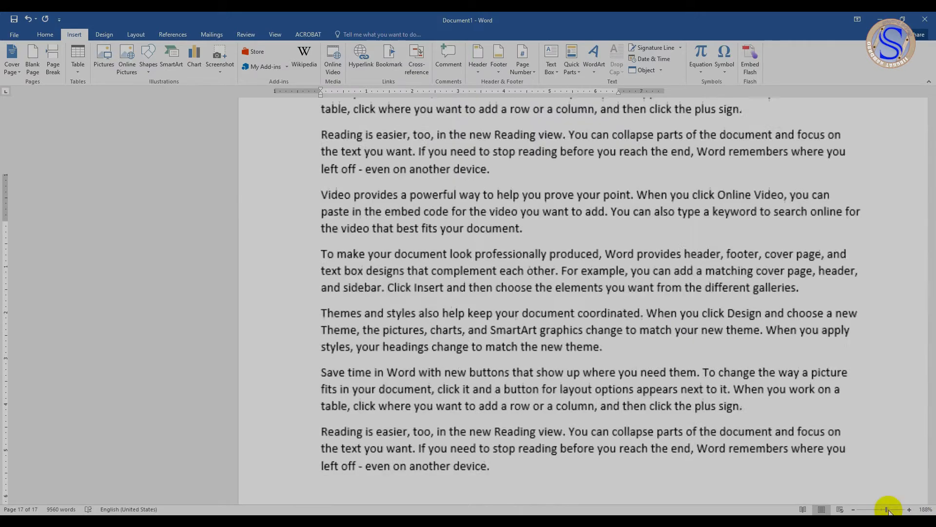
scroll(561, 351, up, 10)
scroll(581, 303, up, 20)
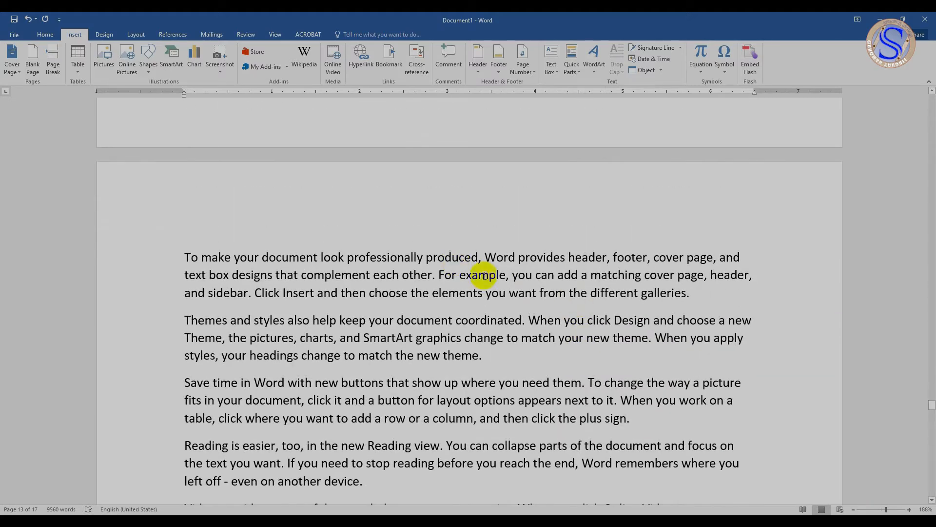
scroll(445, 311, up, 4)
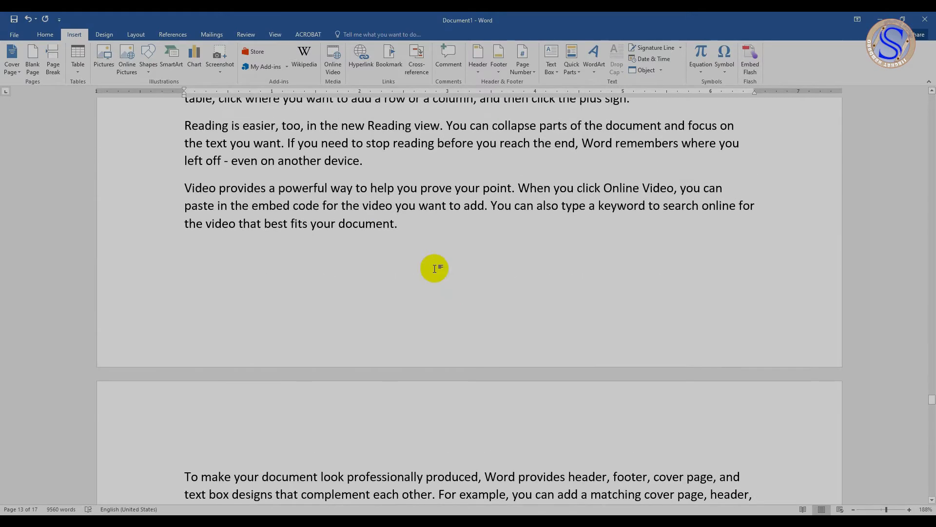
click(398, 224)
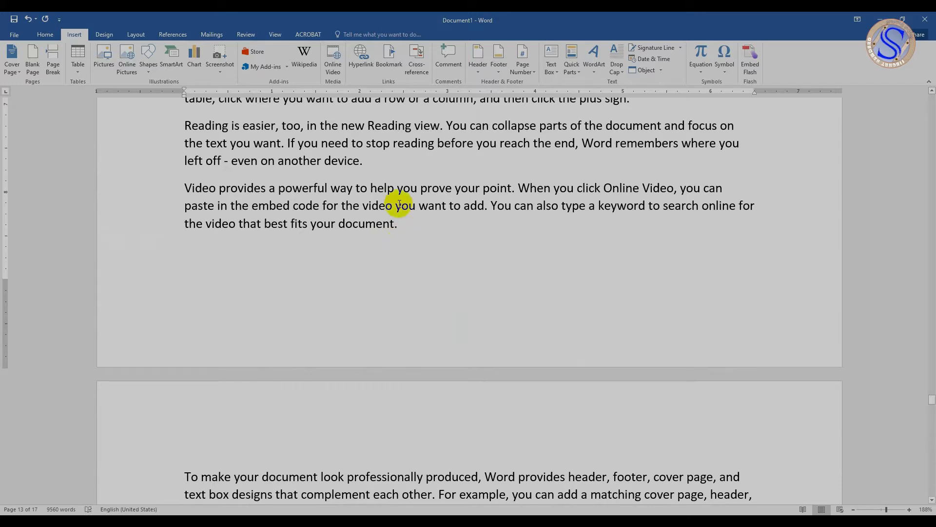
Start a hyperlink to an existing file and browse to the "Disctop 12-0" folder on the Desktop.
click(362, 60)
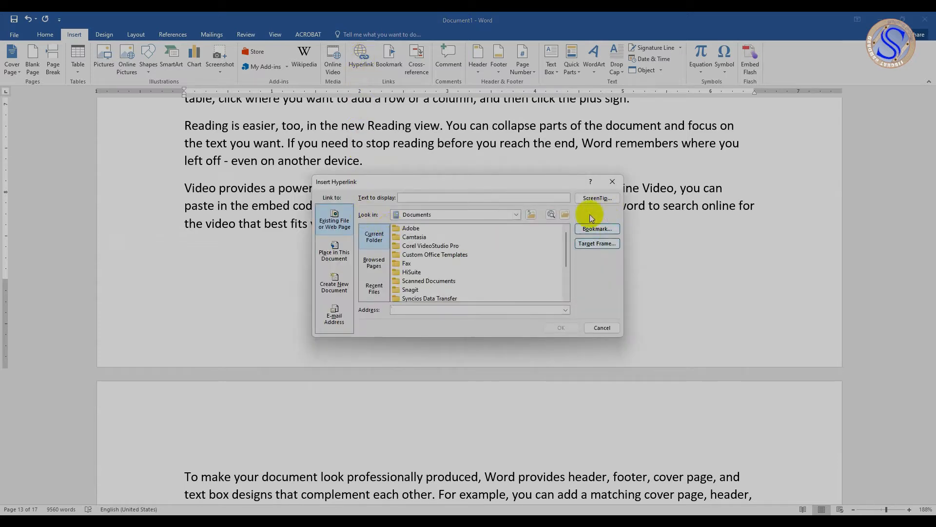
click(564, 215)
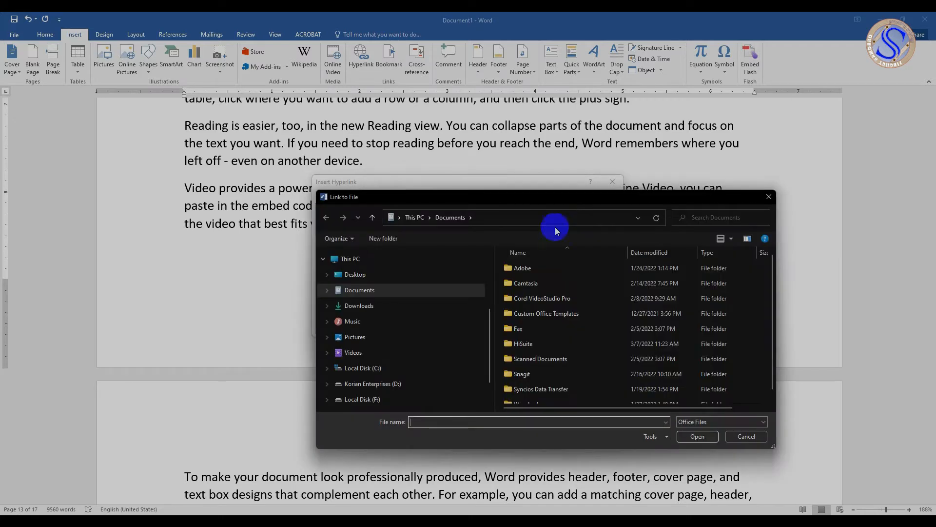
click(385, 276)
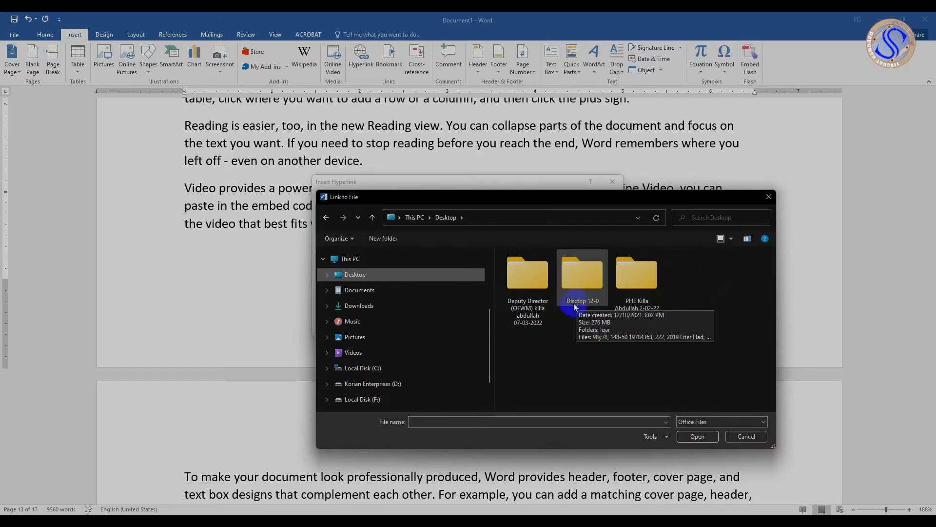
double_click(627, 281)
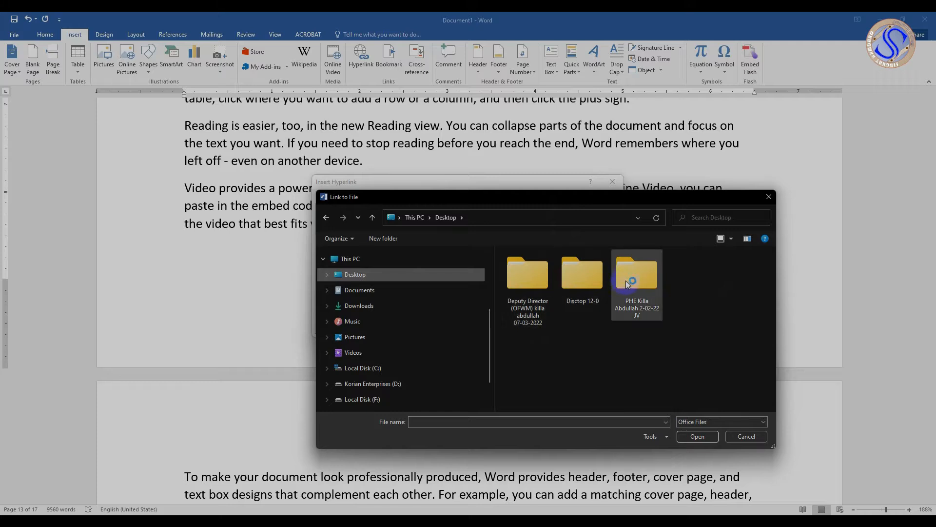
click(585, 286)
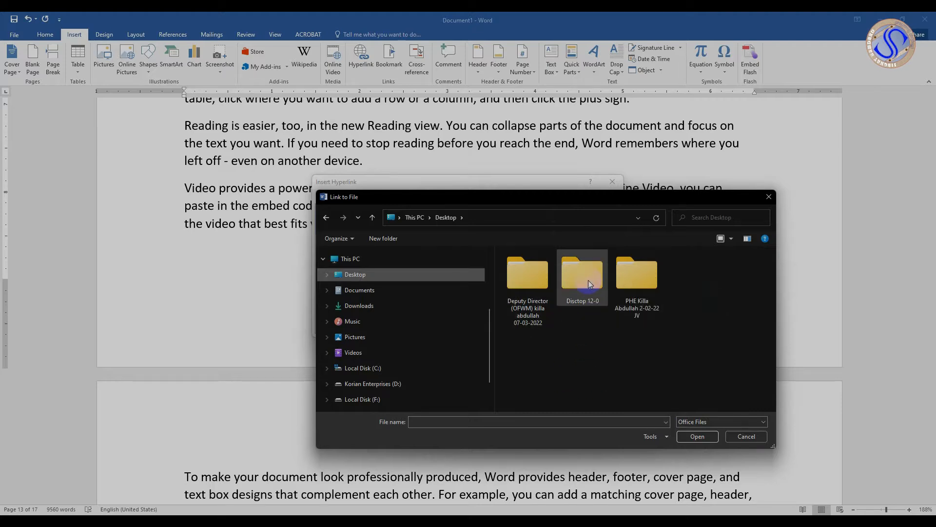
click(588, 281)
double_click(587, 280)
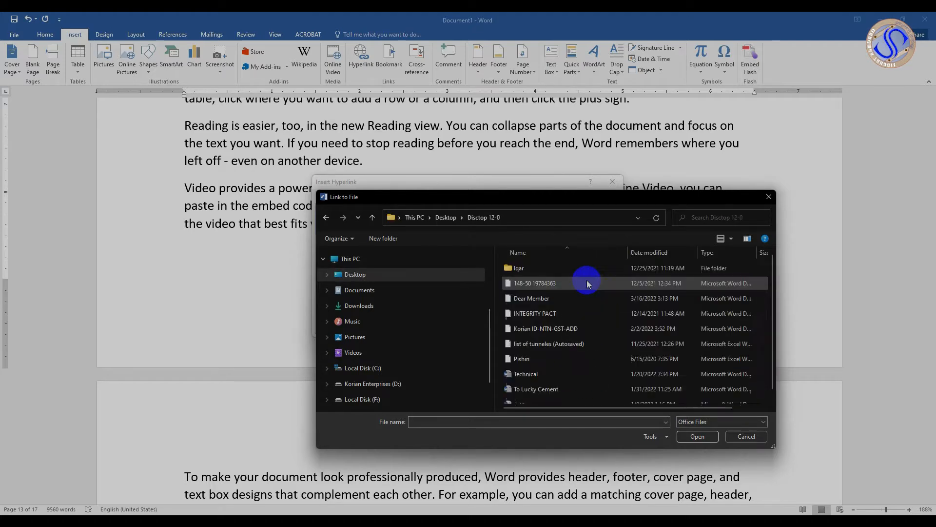
Choose the Word file دستخط.docx as the link target and insert the hyperlink at the cursor.
scroll(541, 307, down, 1)
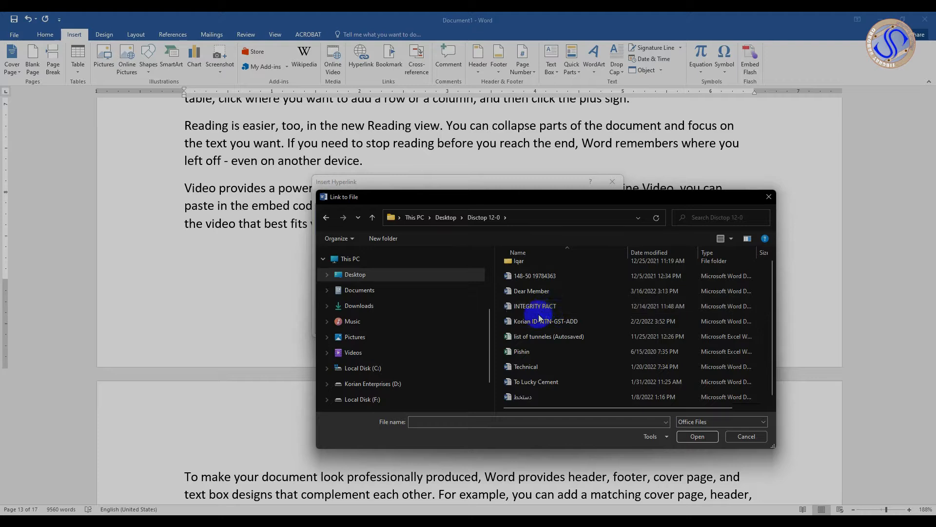
click(539, 398)
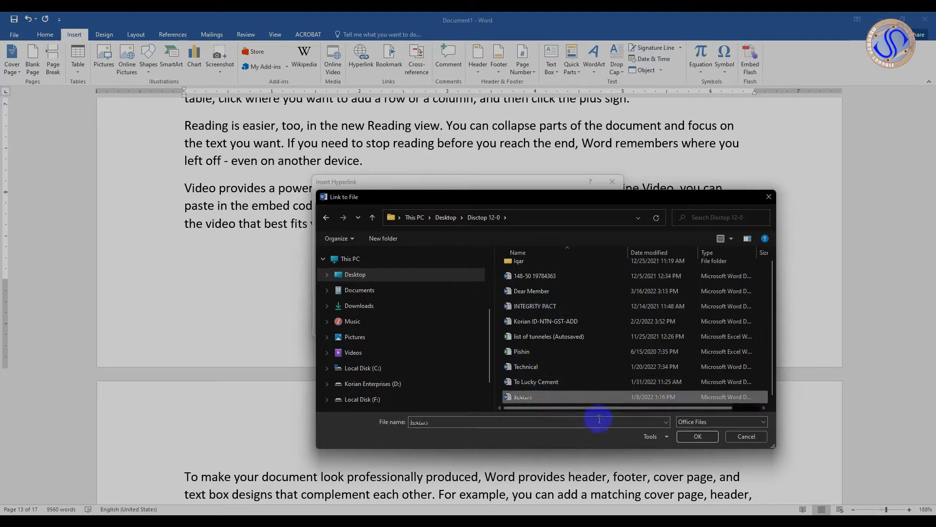
click(698, 436)
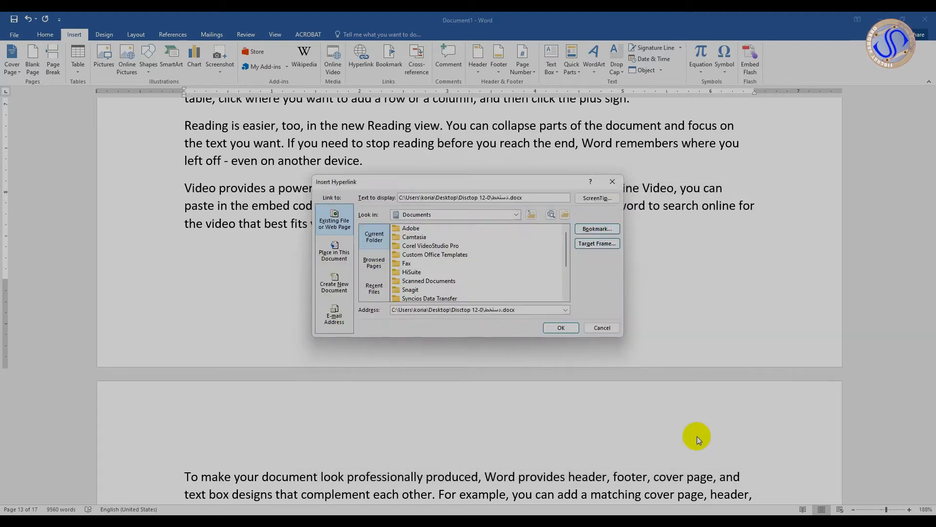
click(557, 328)
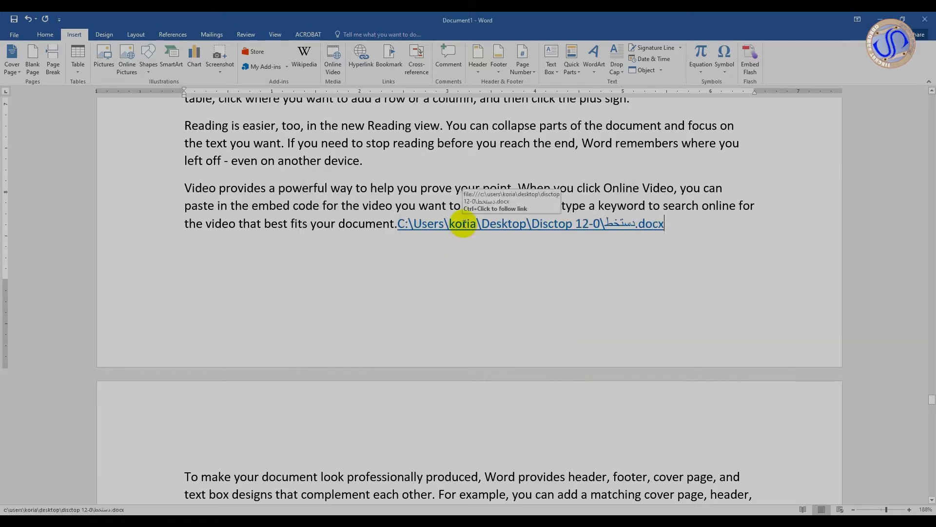
Follow the inserted file hyperlink and allow the linked document to open despite the security notice.
double_click(463, 223)
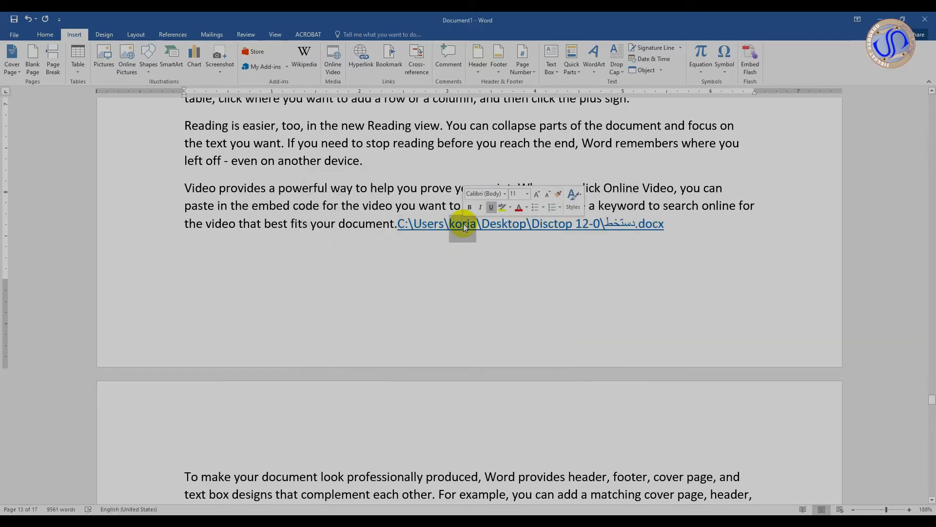
click(508, 224)
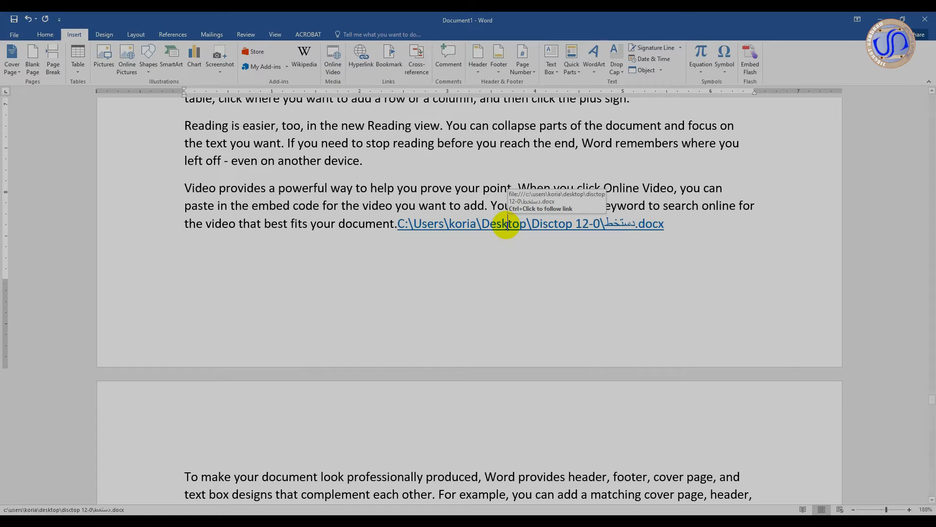
ctrl+click(507, 225)
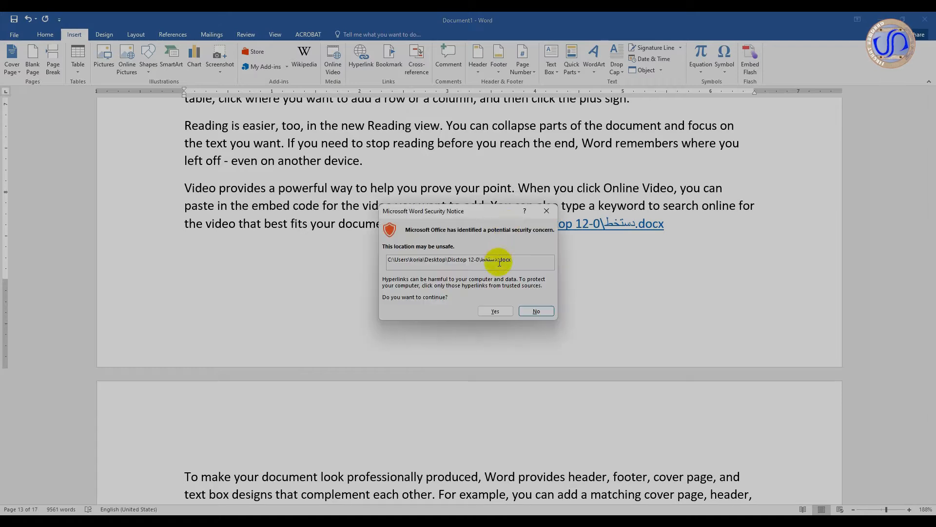
click(502, 311)
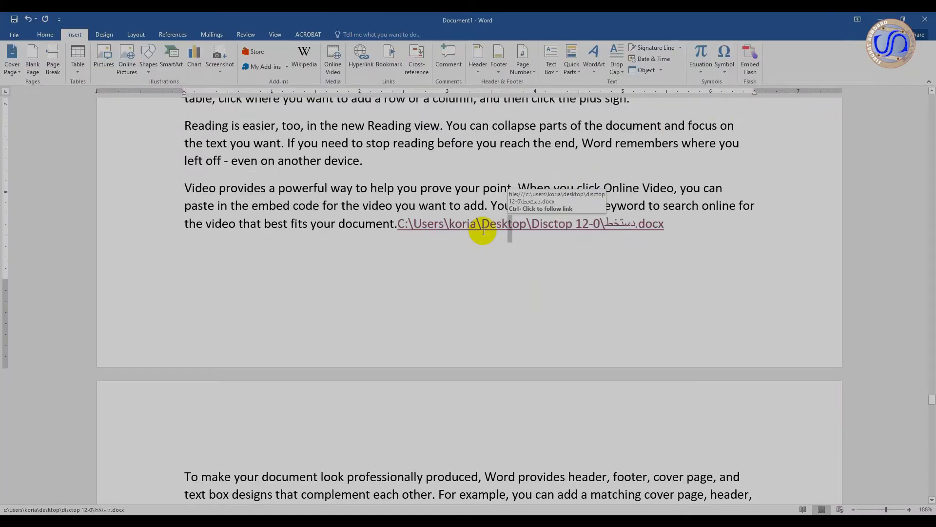
Place the cursor at the start of page 8's first paragraph, before "Reading is easier".
scroll(484, 231, down, 15)
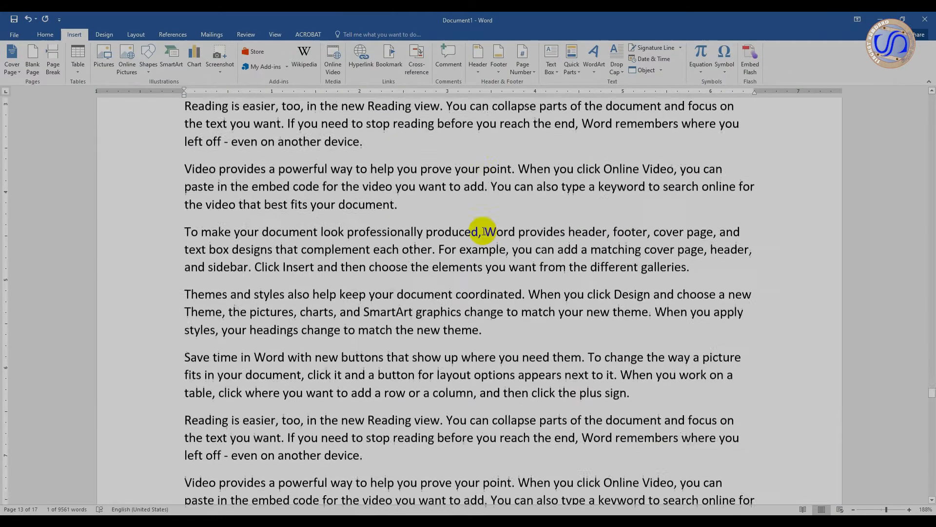
scroll(484, 231, up, 10)
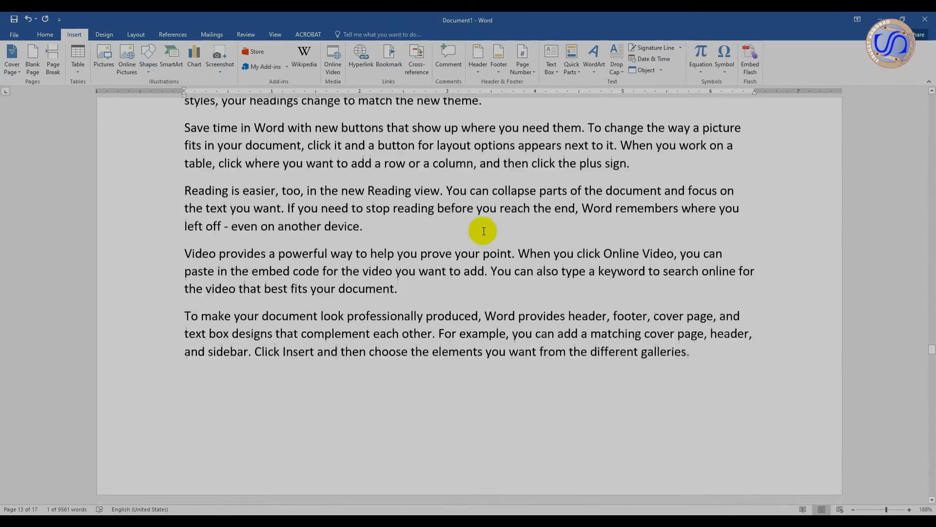
scroll(483, 231, up, 8)
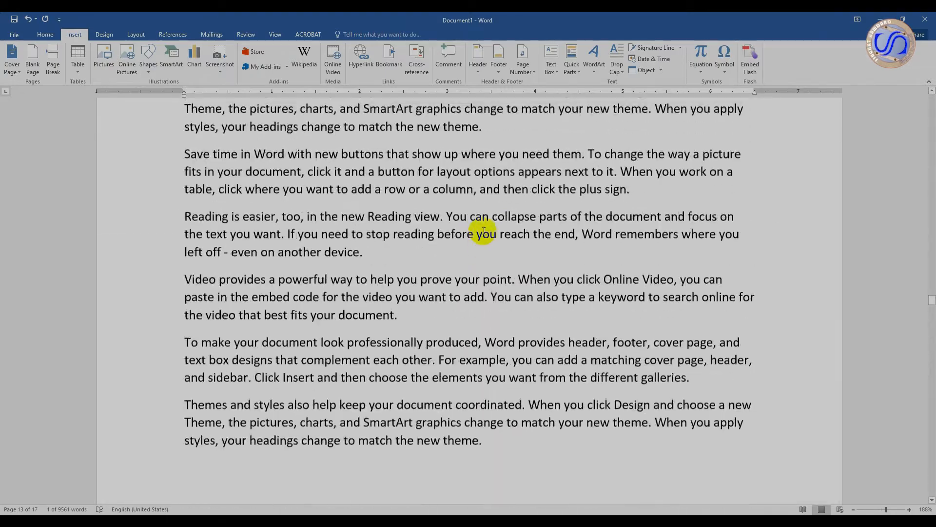
scroll(484, 231, up, 10)
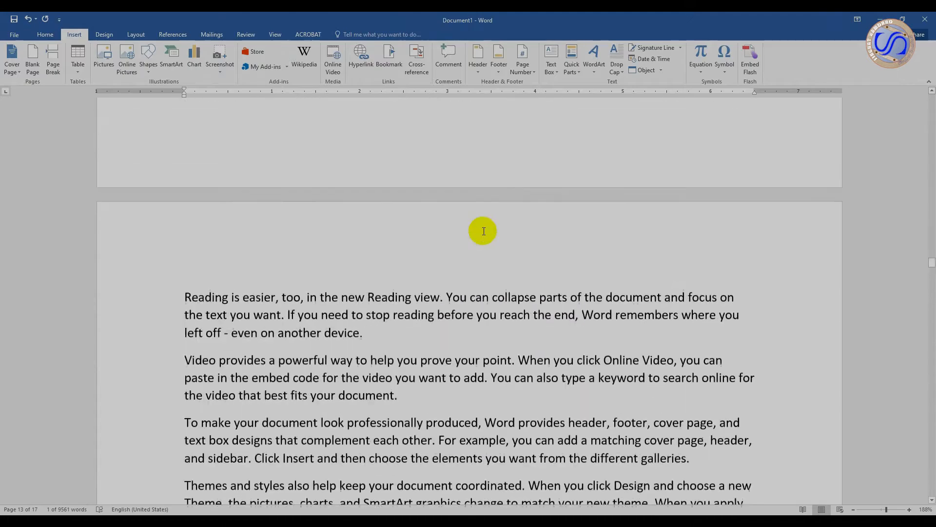
scroll(482, 238, up, 15)
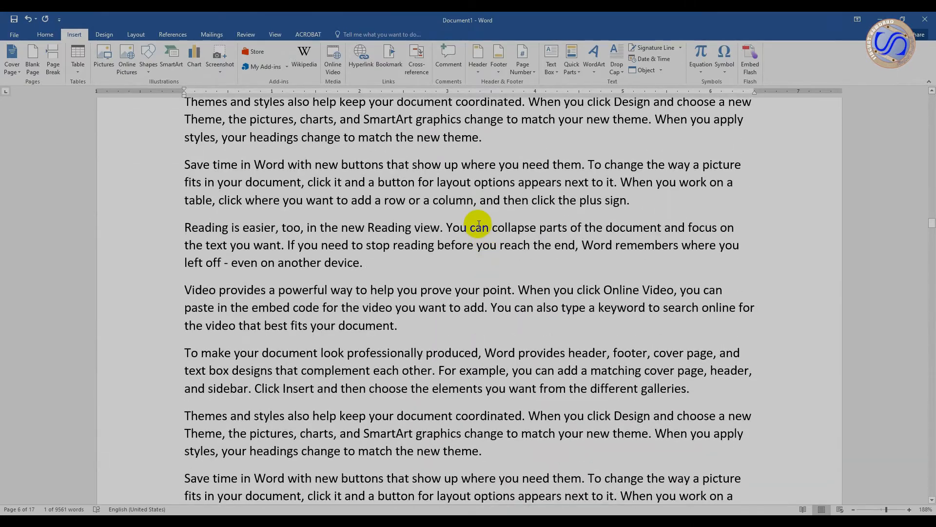
scroll(478, 195, down, 10)
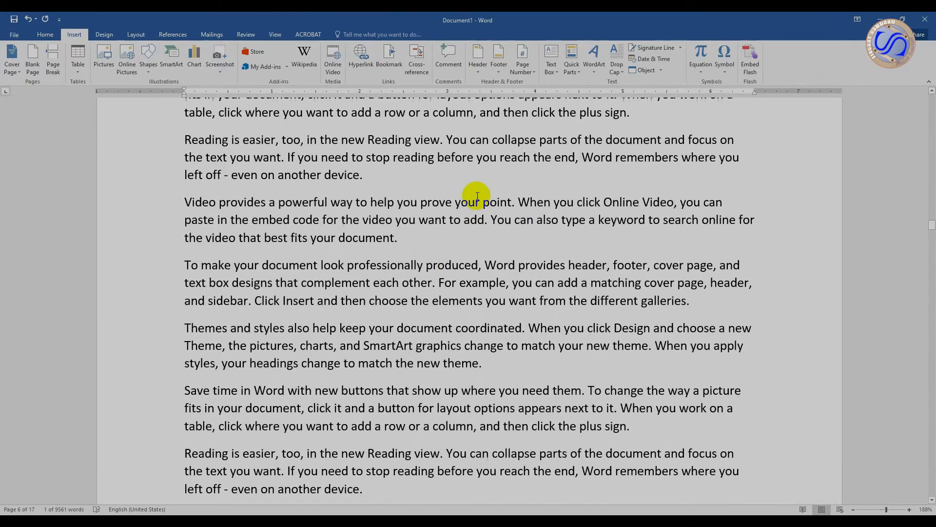
scroll(478, 191, down, 15)
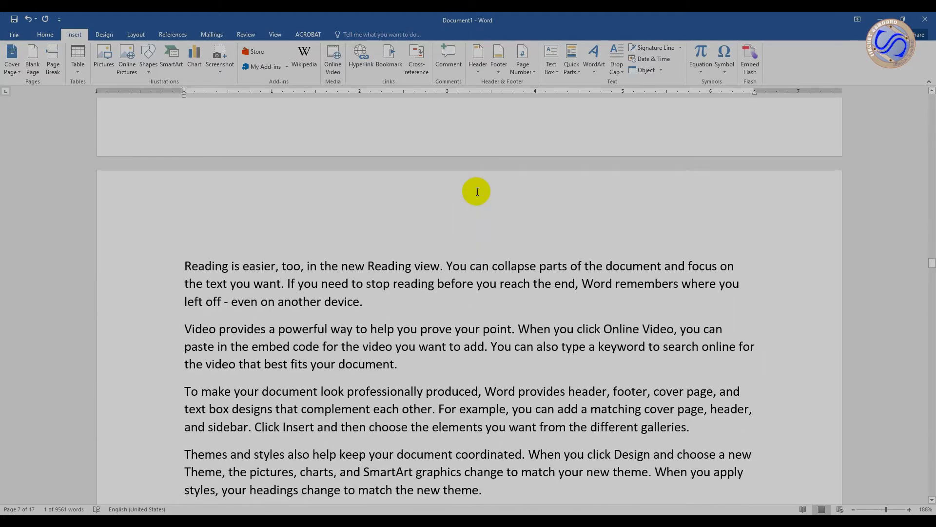
click(182, 268)
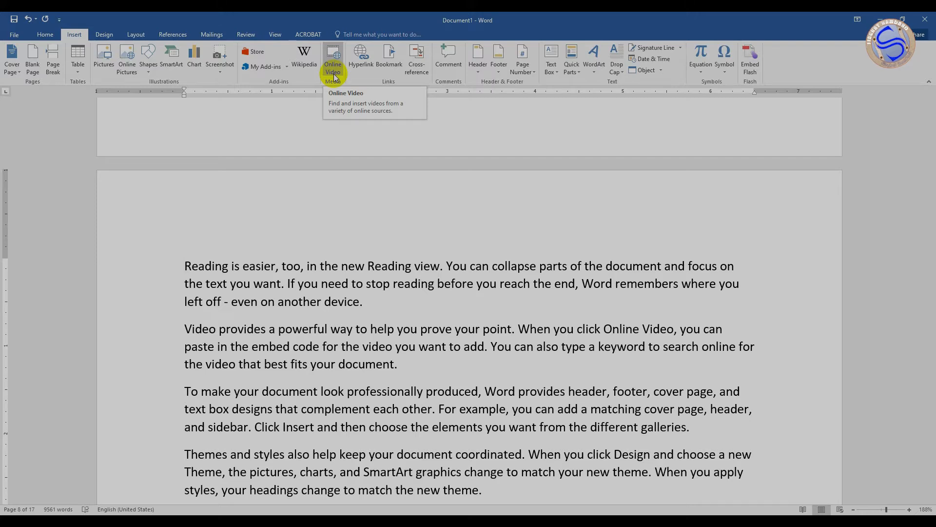
Add a bookmark named "readingis" at the cursor position.
click(390, 57)
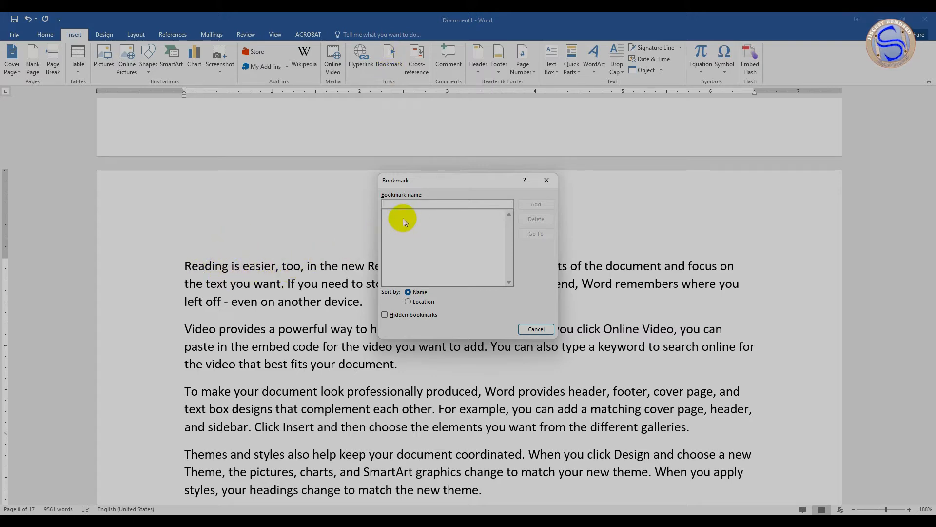
text(rea)
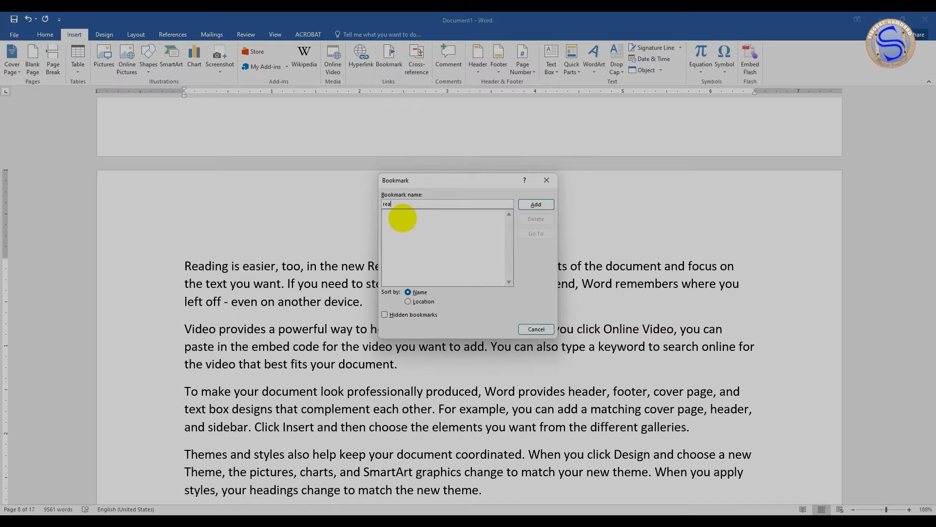
text(ding id)
key(BackSpace)
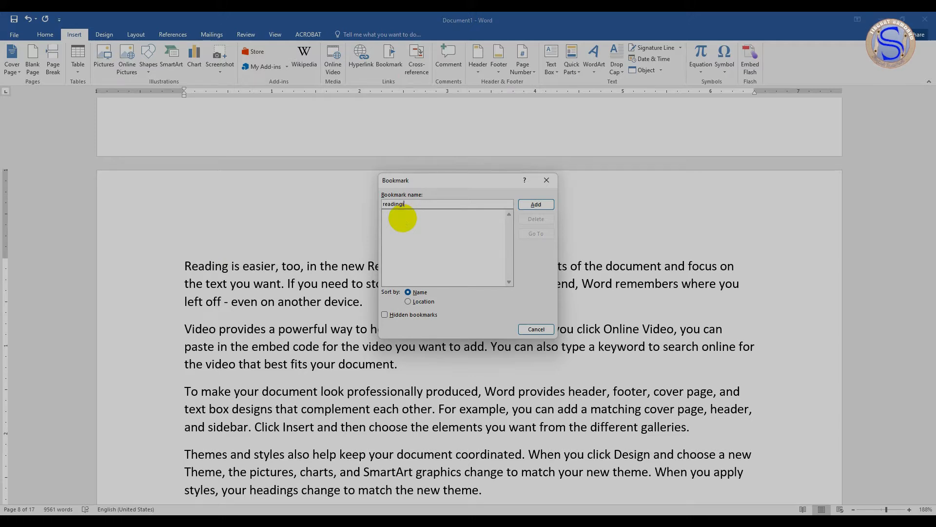
text(id)
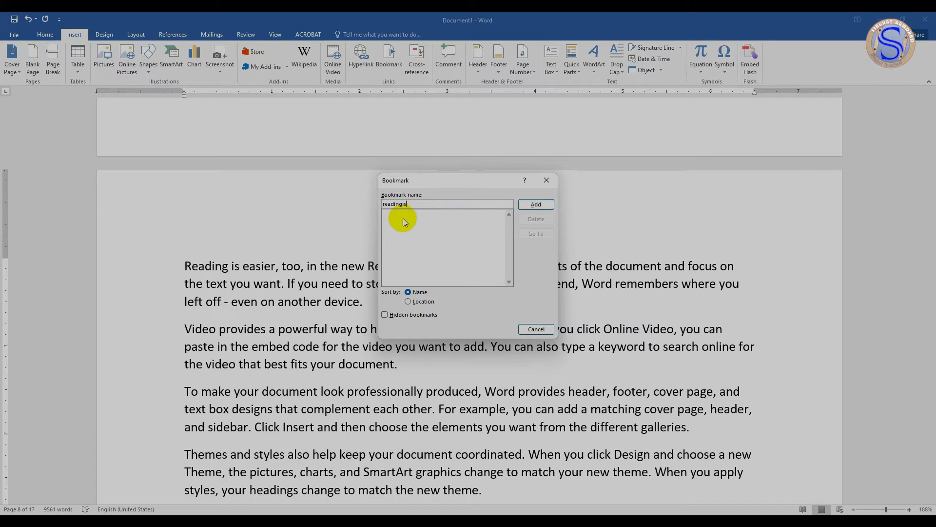
click(537, 205)
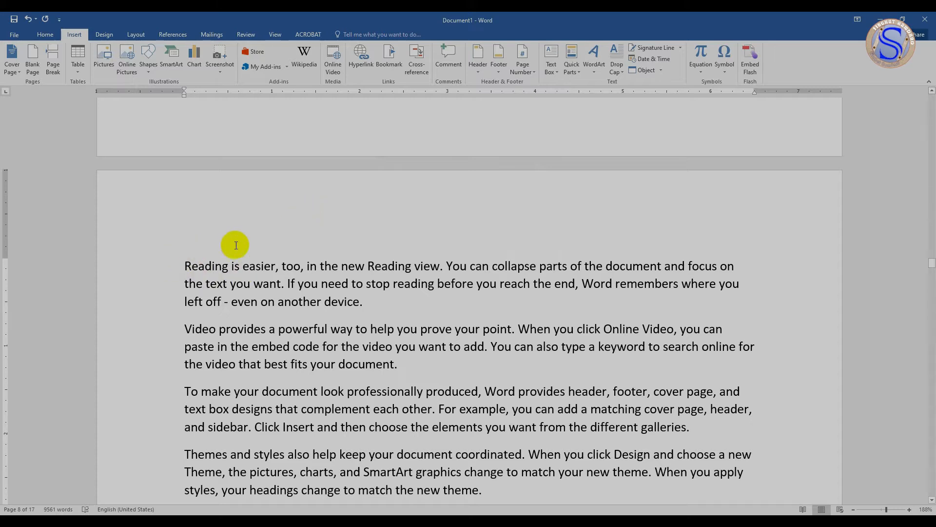
Place the cursor in a paragraph on page 5 and go to the "readingis" bookmark from there.
click(184, 267)
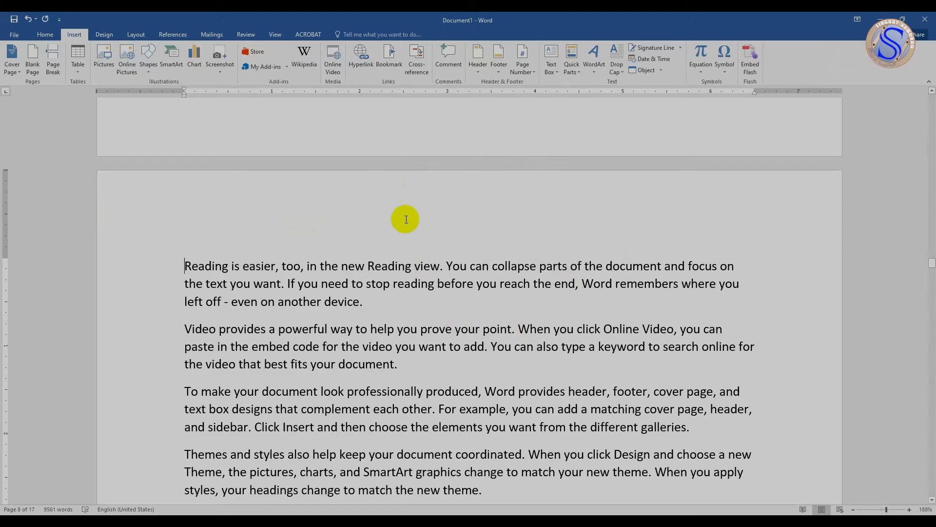
scroll(477, 228, down, 5)
scroll(477, 228, up, 10)
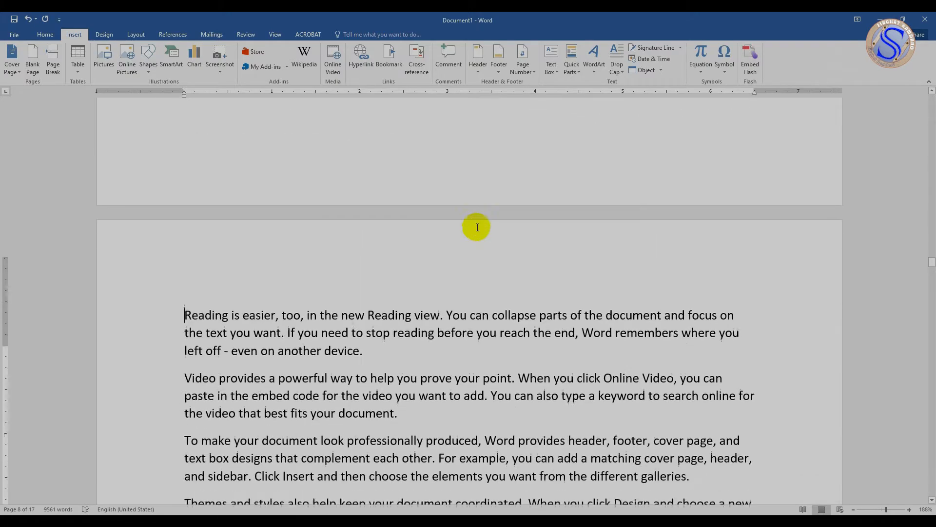
scroll(481, 224, up, 15)
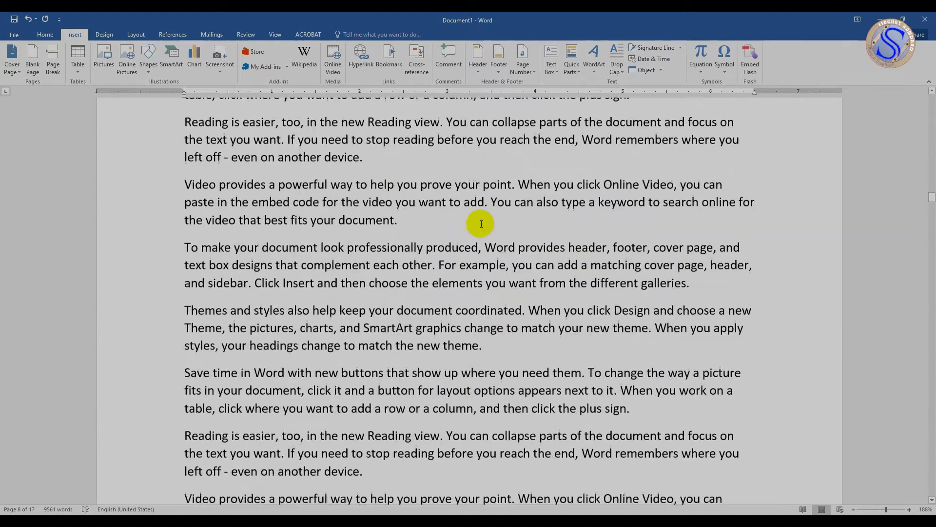
click(385, 206)
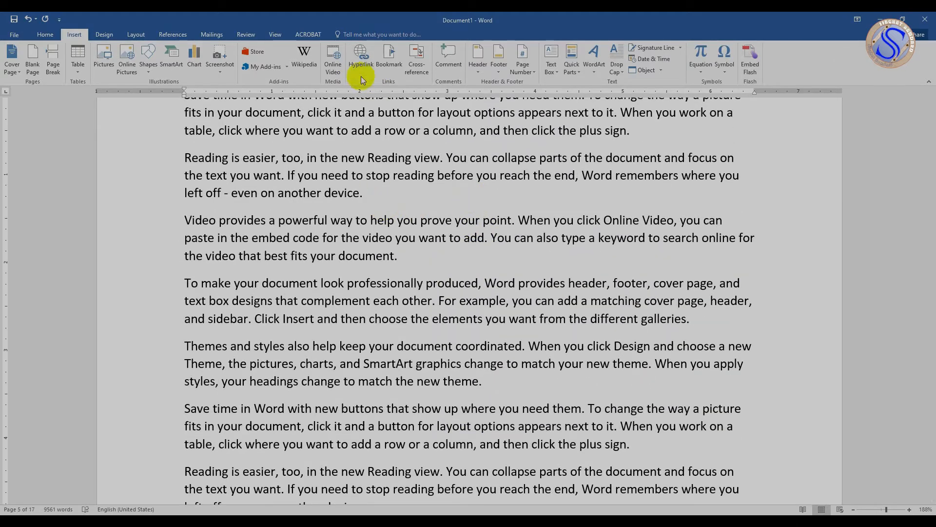
click(389, 67)
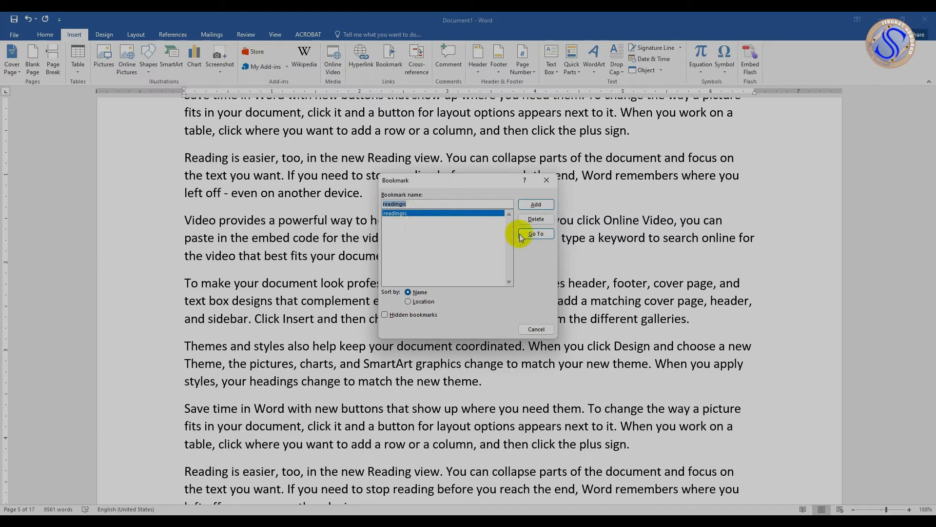
click(537, 235)
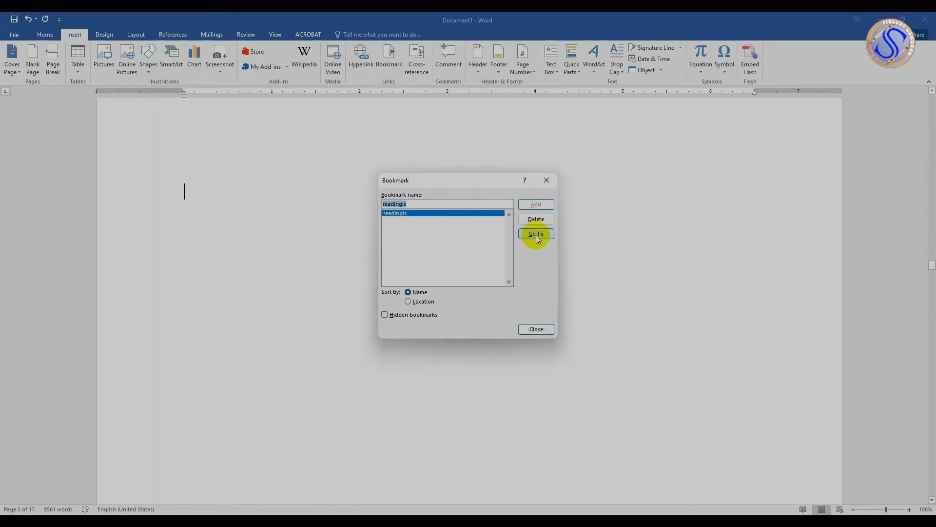
click(534, 329)
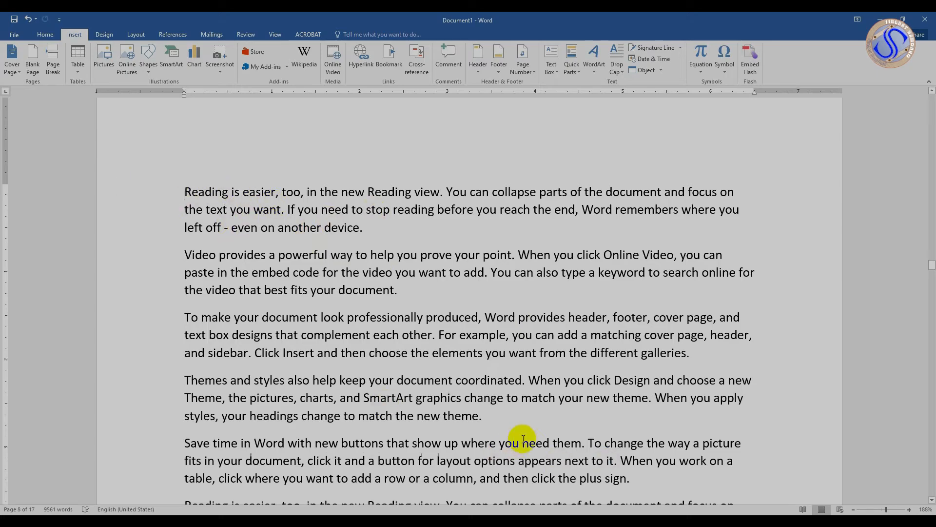
Add the text "Word first lesson" at the very start of the document, before "Video provides a powerful way".
scroll(465, 301, down, 5)
scroll(466, 301, up, 20)
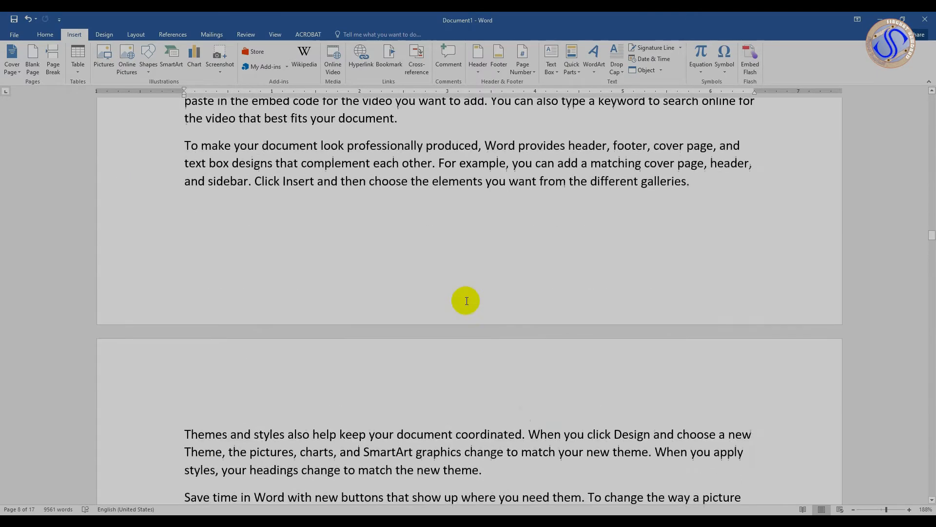
scroll(467, 300, up, 6)
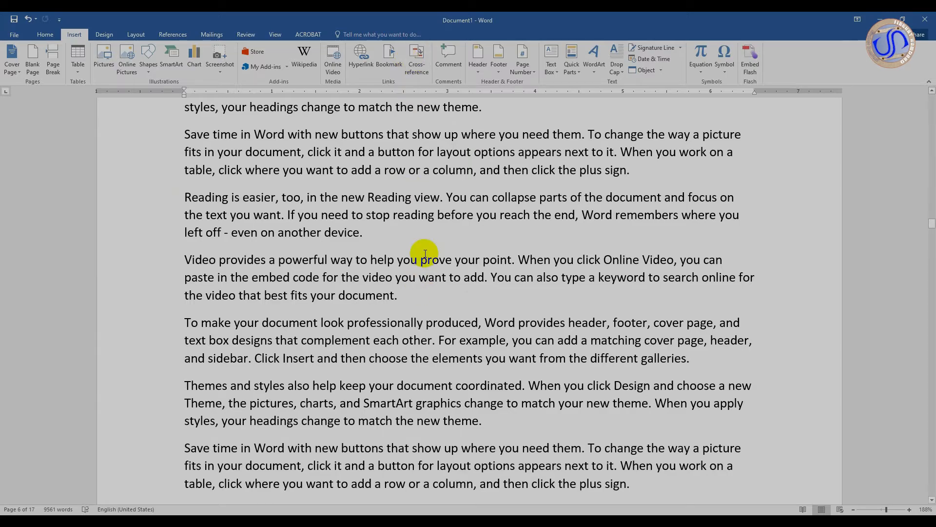
scroll(425, 253, up, 20)
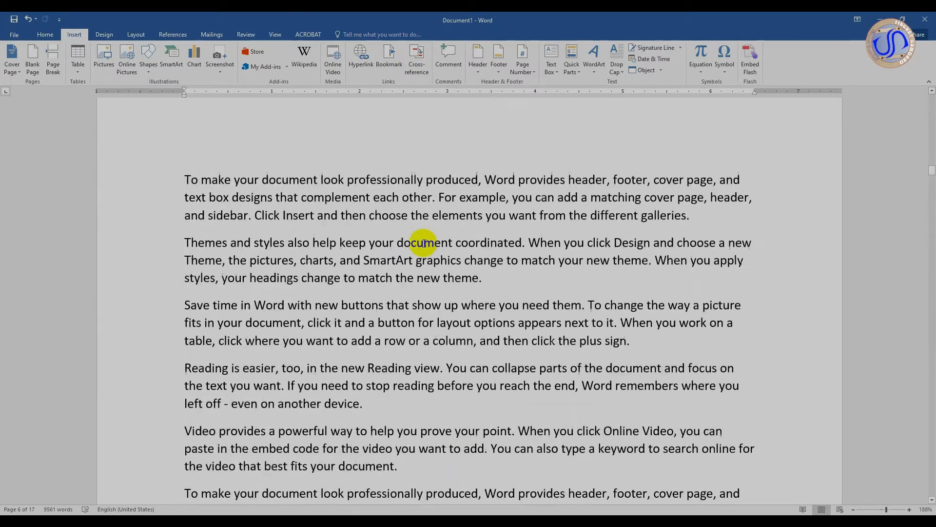
scroll(423, 242, up, 18)
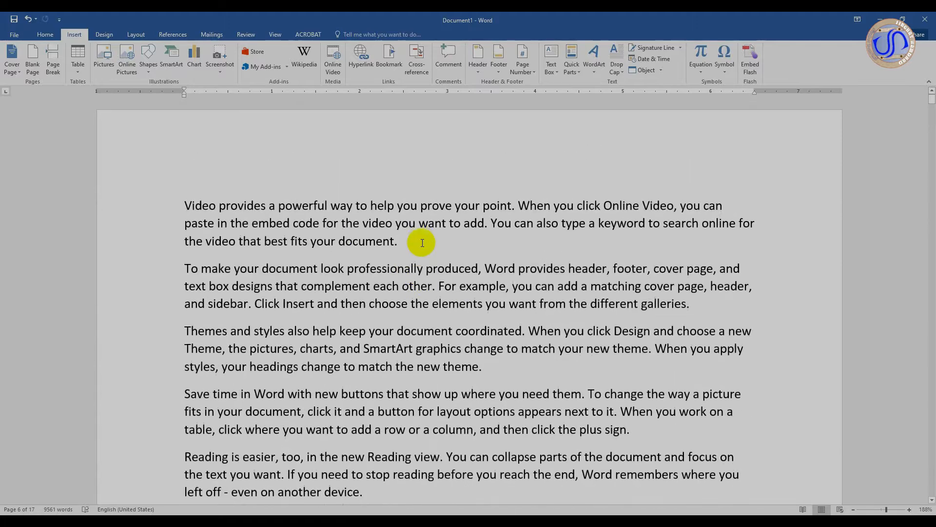
scroll(422, 243, up, 2)
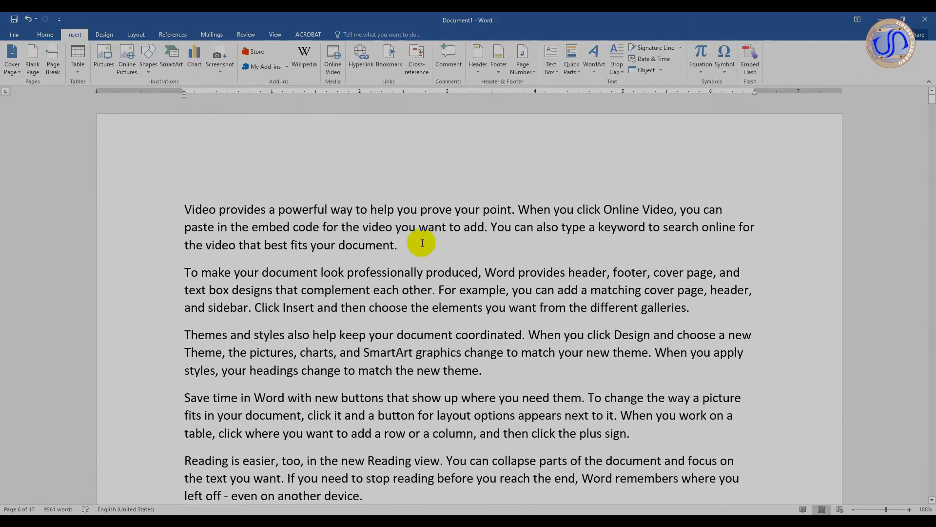
click(184, 213)
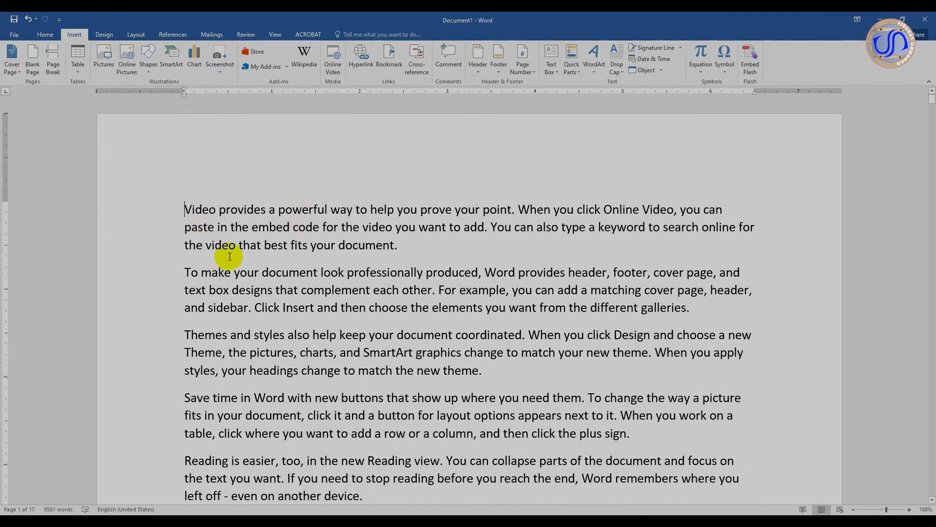
text(word )
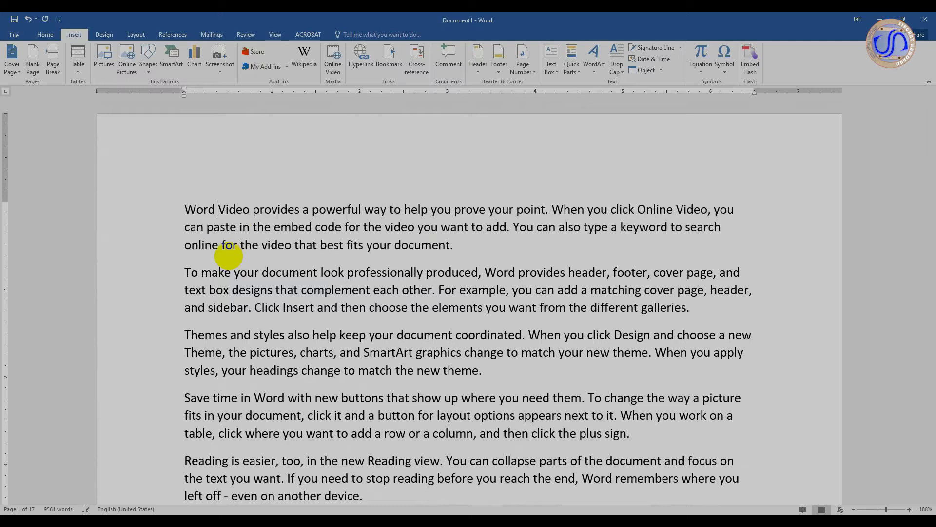
text(fi)
text(r)
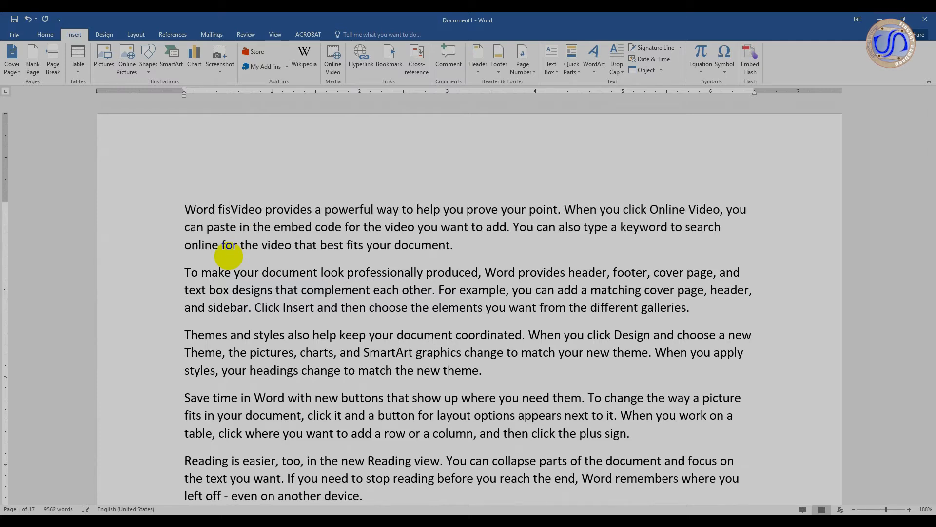
text(st le)
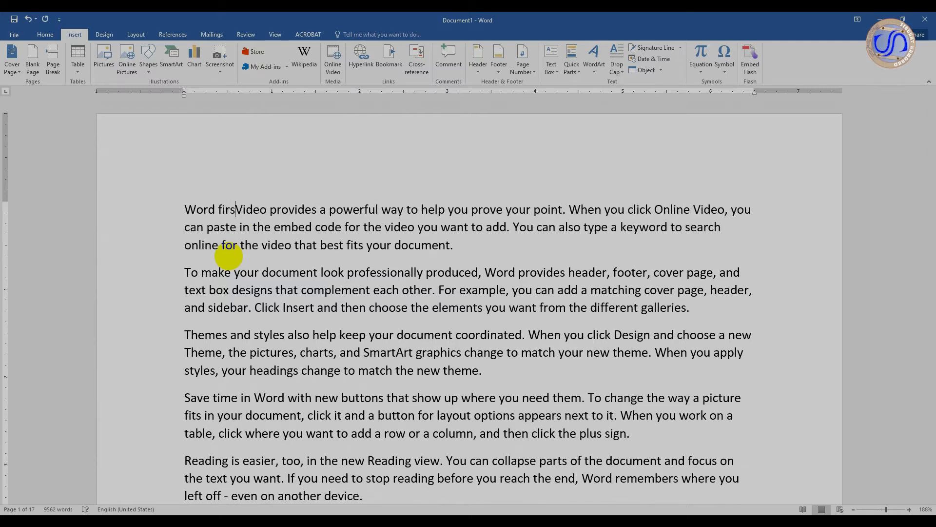
text(sson)
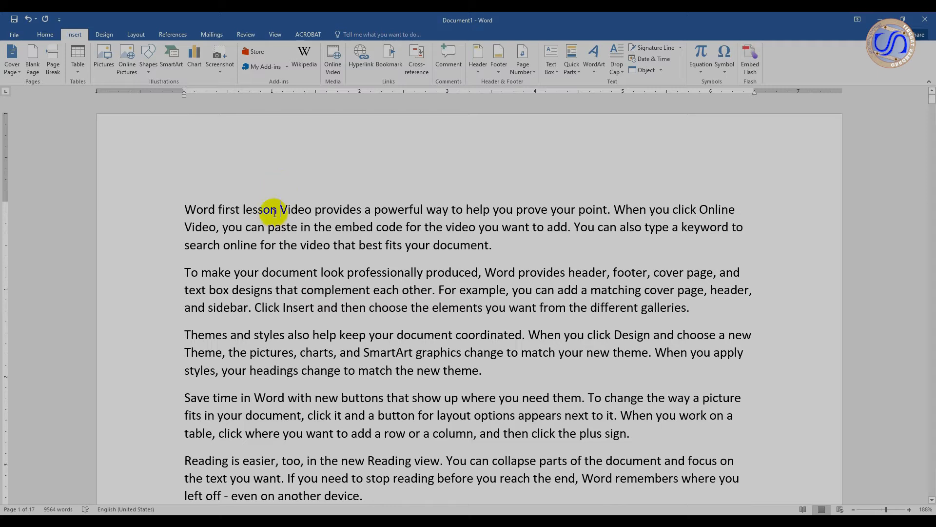
text(1)
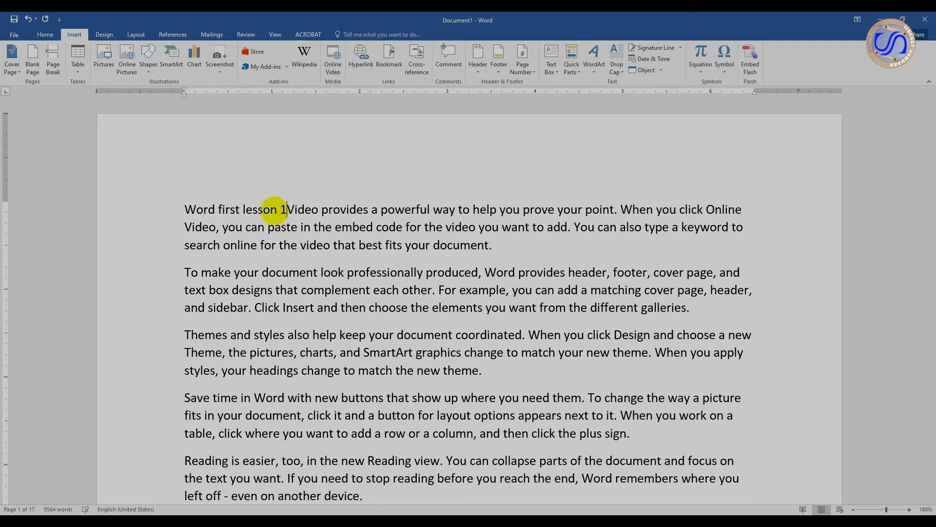
key(BackSpace)
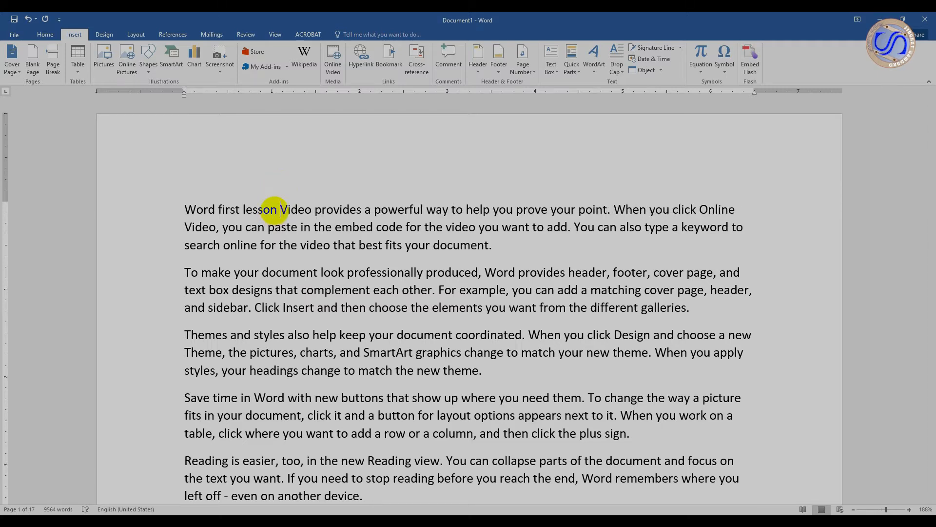
Format the text "Word first lesson" at the start of page 1 as bold and red.
drag(279, 210, 185, 209)
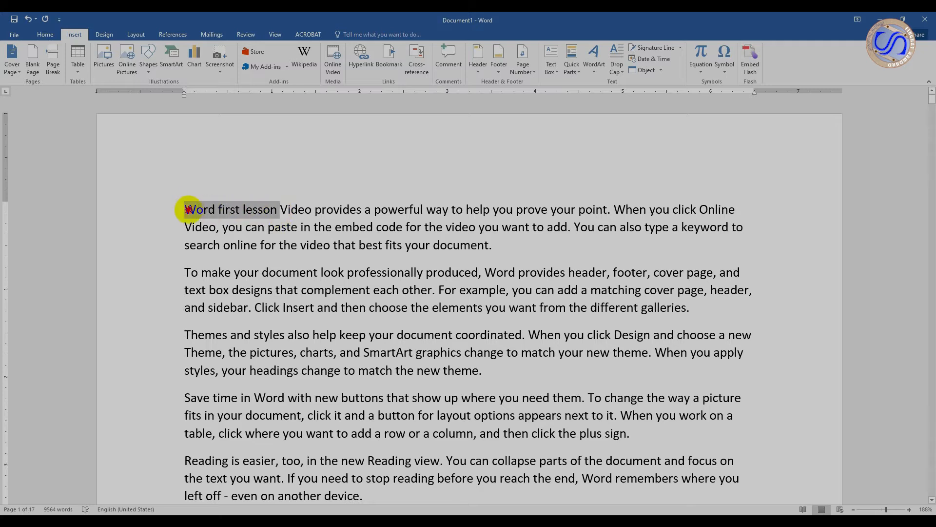
click(195, 193)
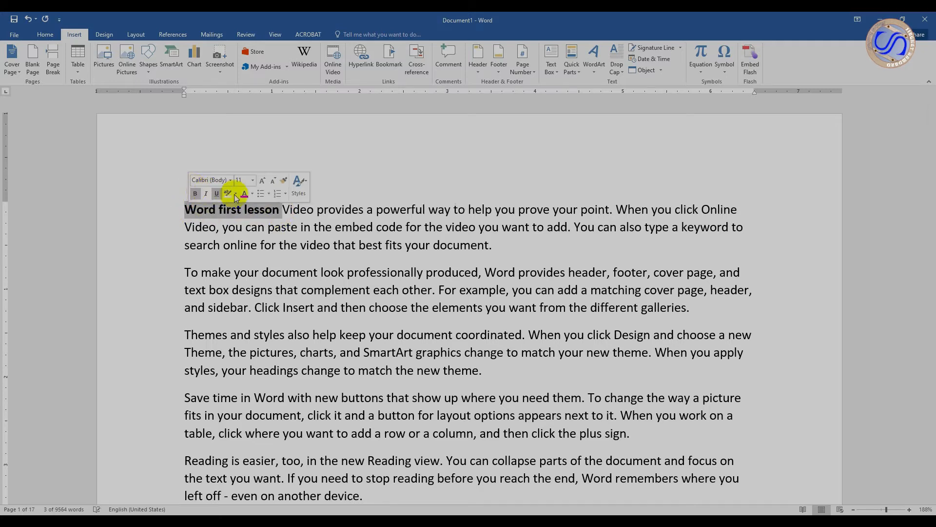
click(244, 194)
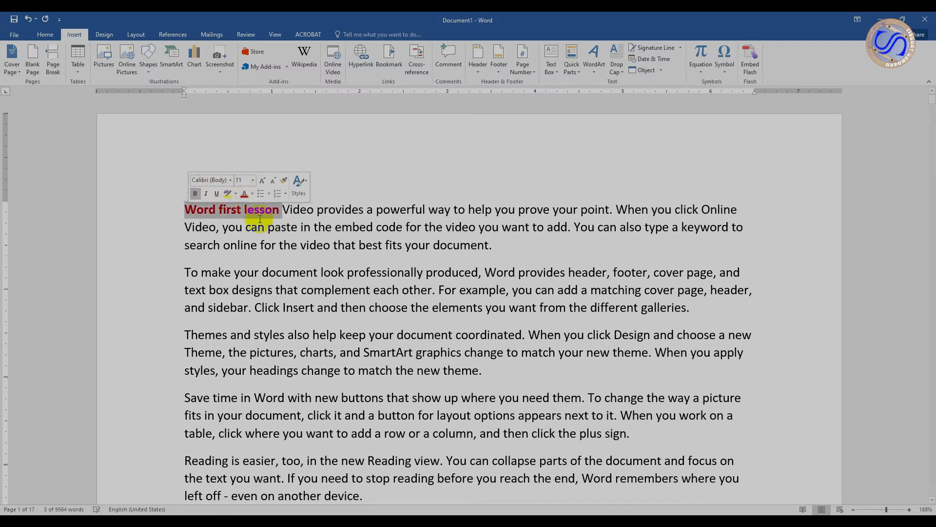
click(280, 213)
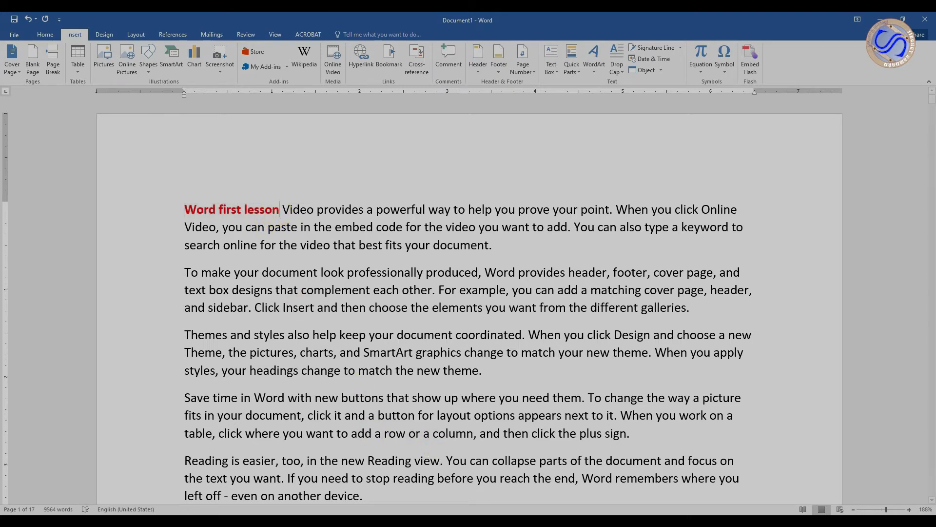
Examine the red lesson headings and the page numbers in the headers throughout the document.
mouse_move(542, 516)
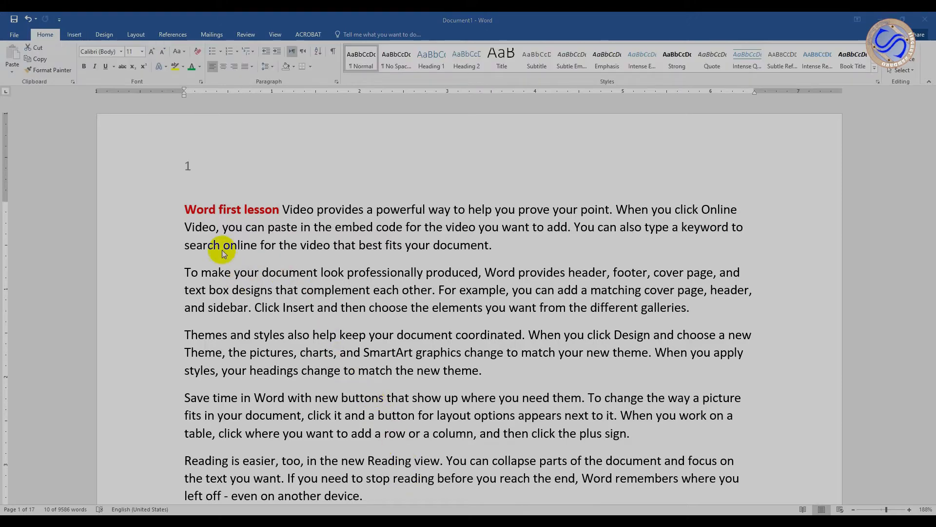
scroll(198, 210, down, 20)
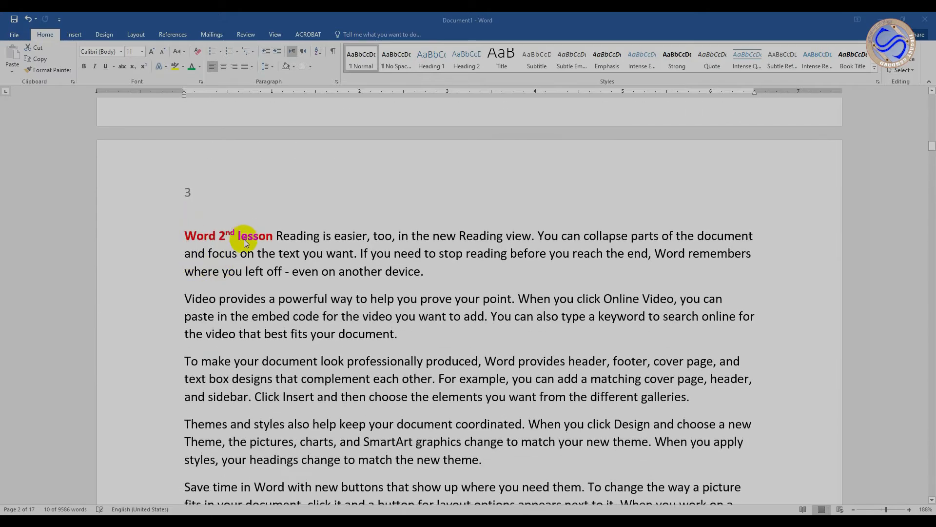
scroll(242, 235, down, 2)
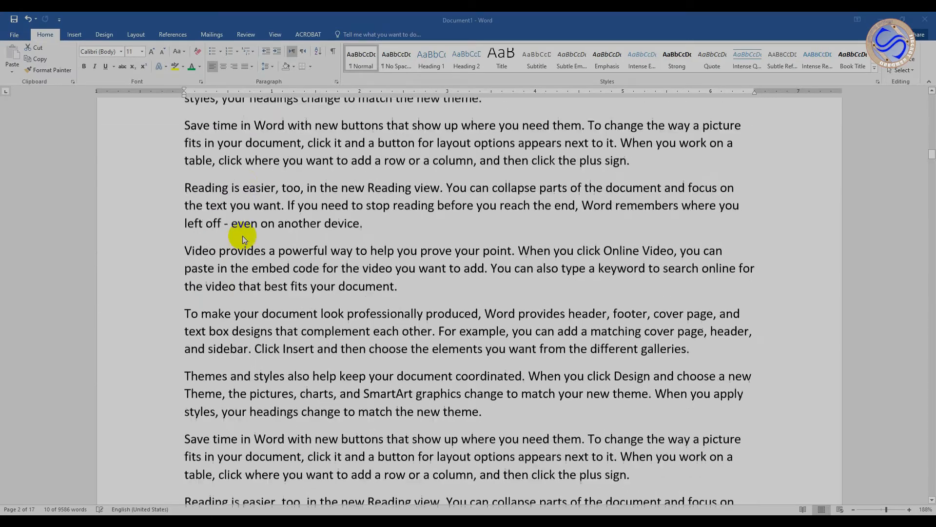
scroll(242, 235, down, 10)
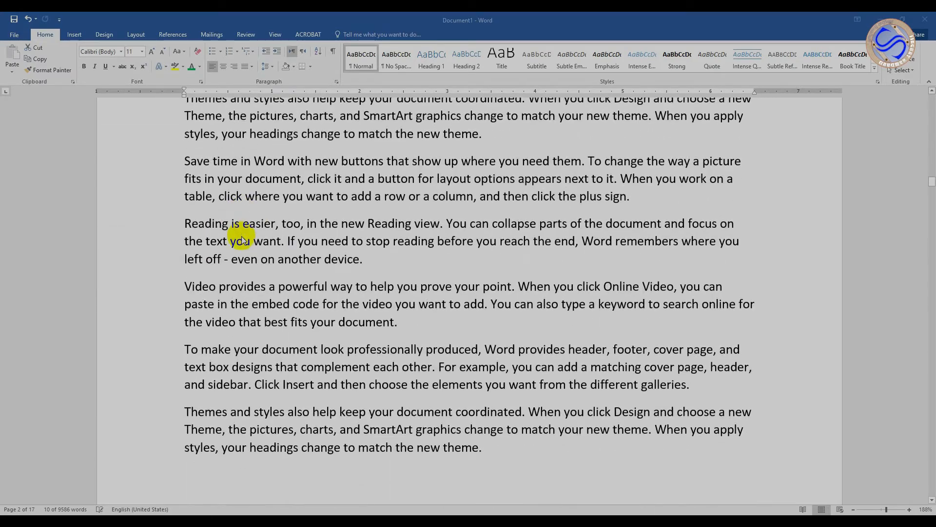
scroll(241, 237, down, 15)
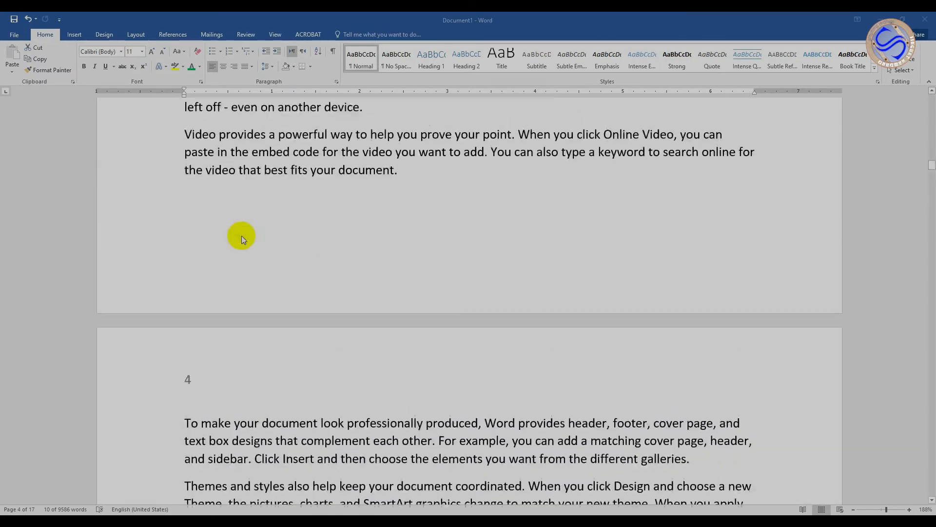
scroll(242, 236, down, 15)
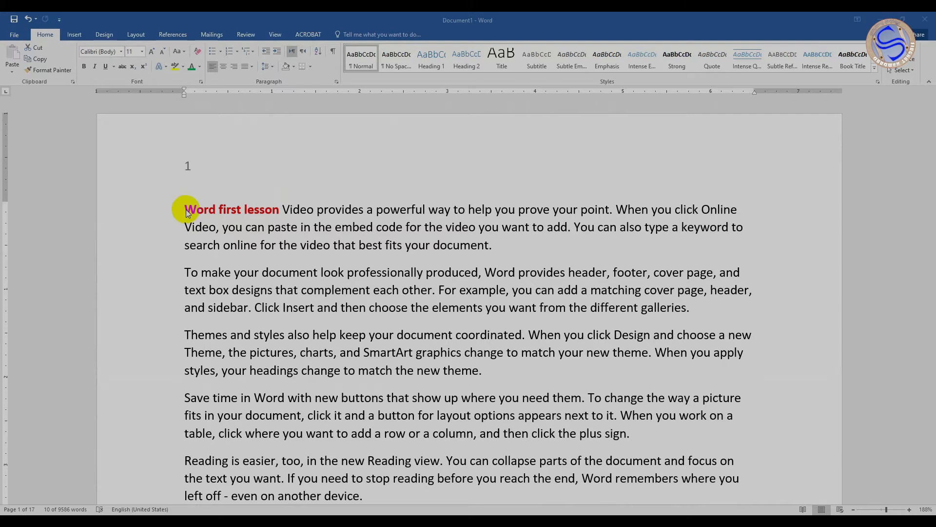
Insert a blank page before "Word first lesson" at the beginning of the document.
double_click(187, 211)
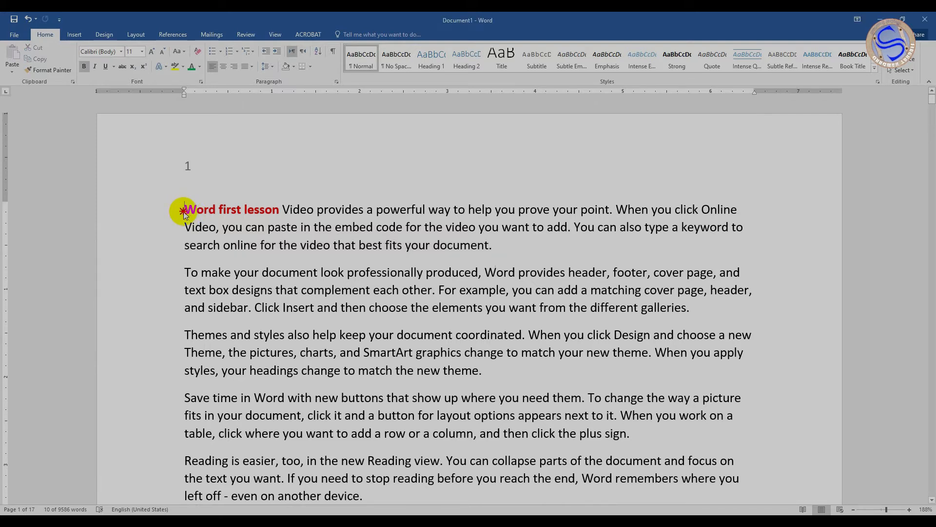
click(182, 213)
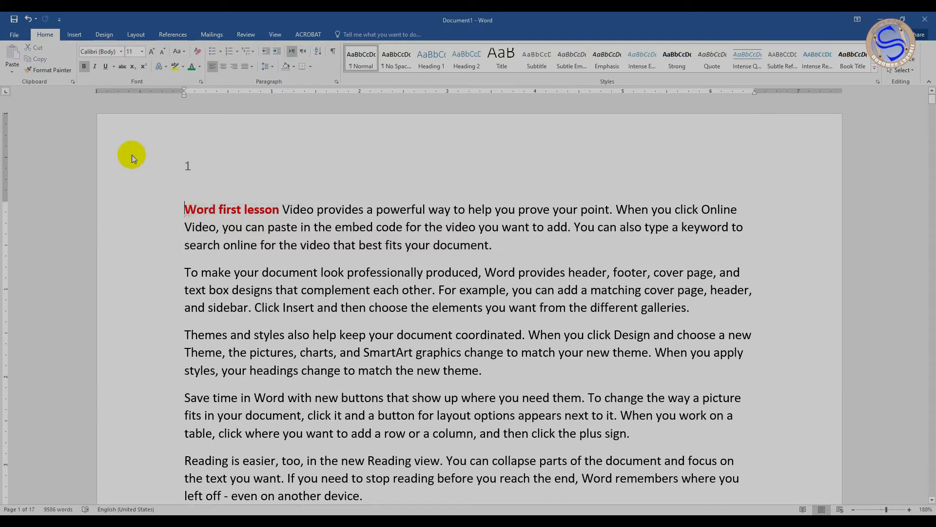
click(81, 35)
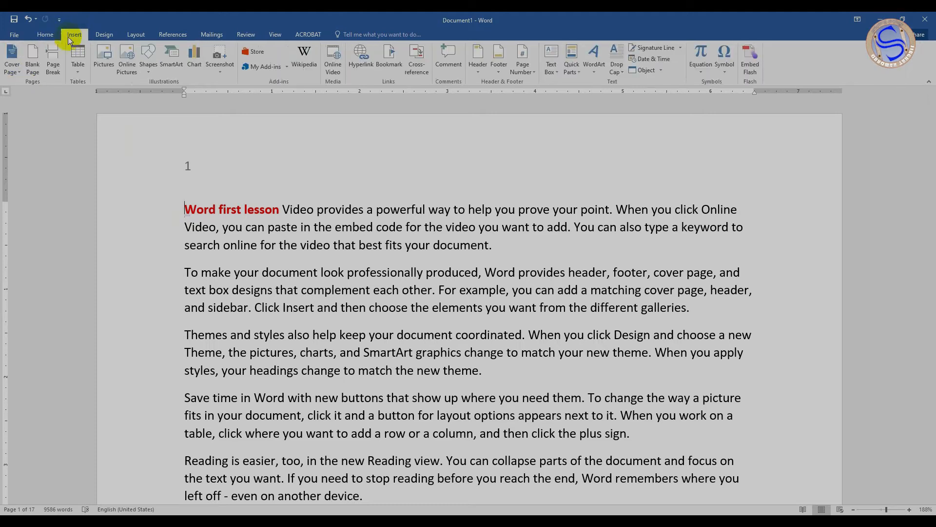
click(33, 60)
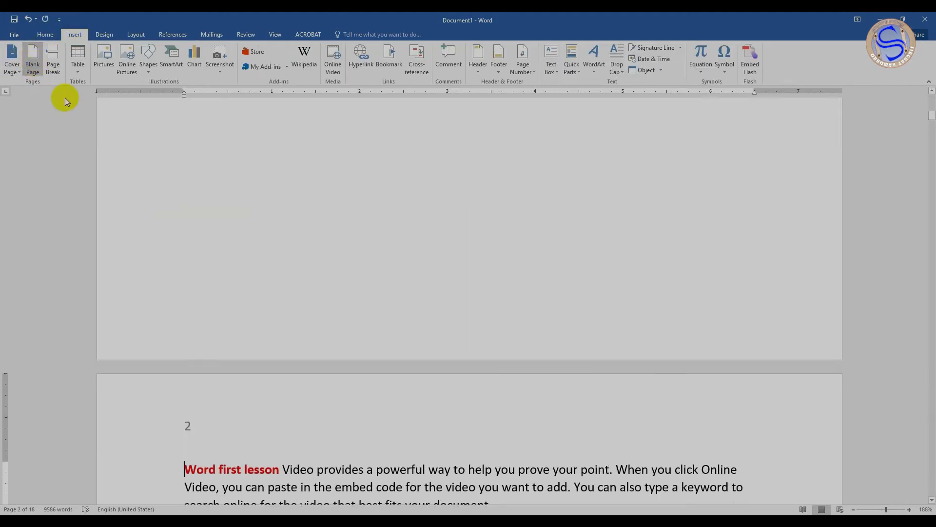
Insert a 4x4 table on the blank first page.
scroll(254, 260, up, 10)
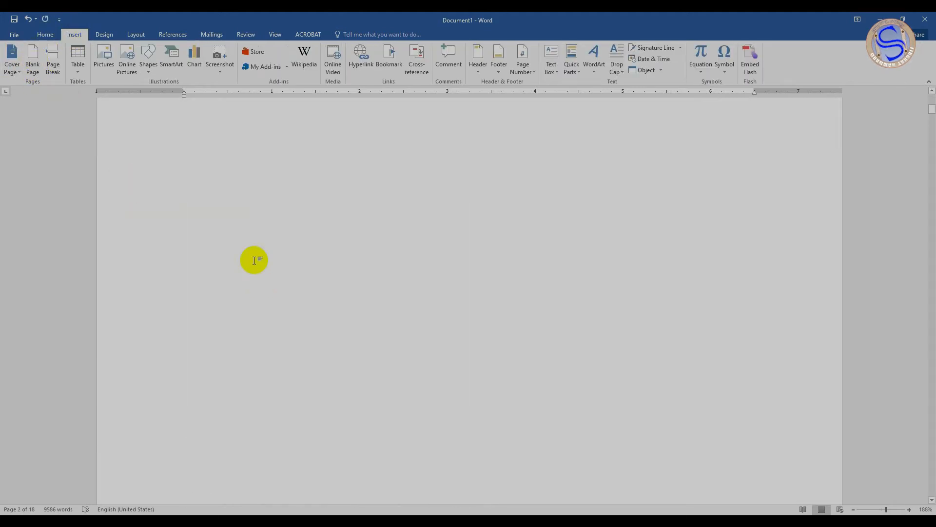
click(220, 251)
click(78, 58)
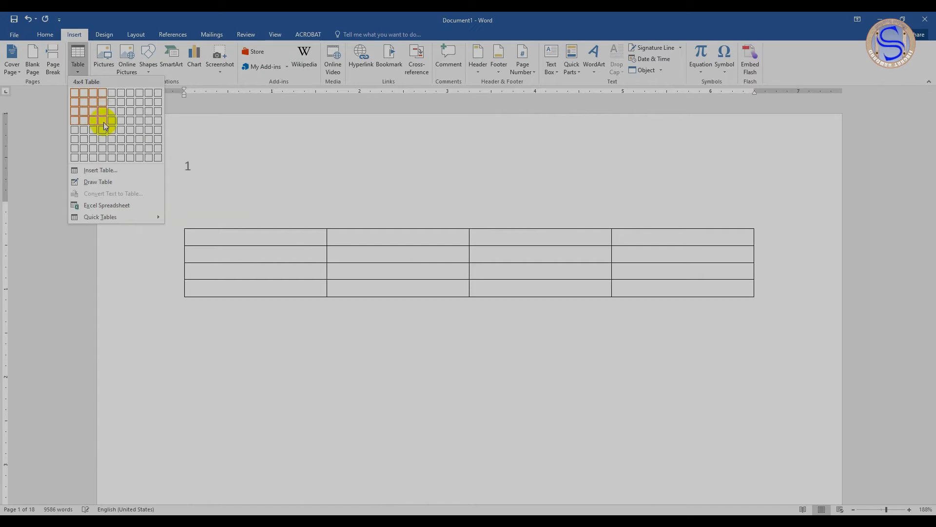
click(103, 122)
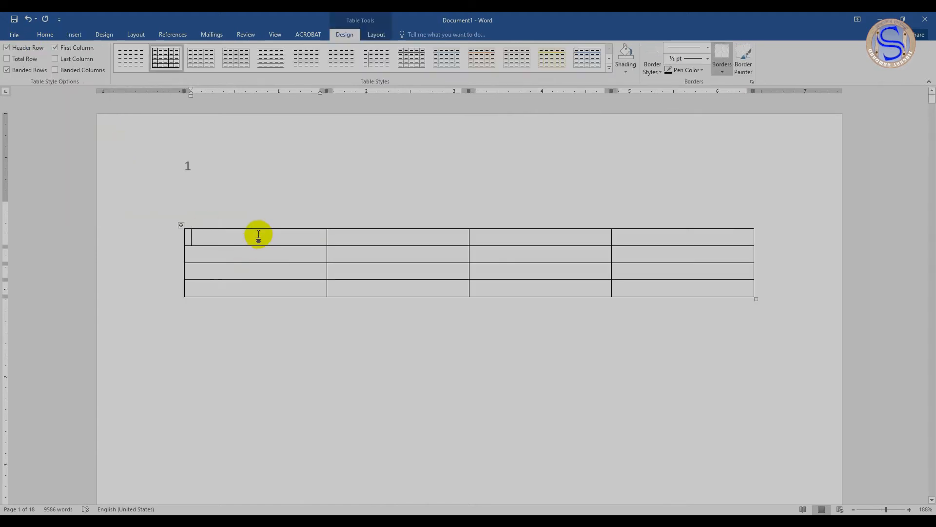
Fill the table's header row with "S NO", "Cource", "Page No" and "Figure".
text(name)
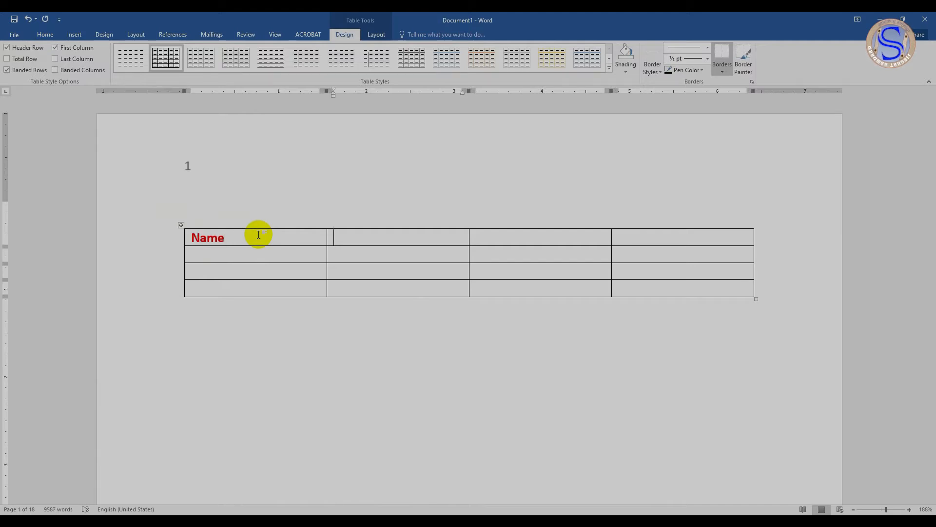
drag(234, 235, 145, 237)
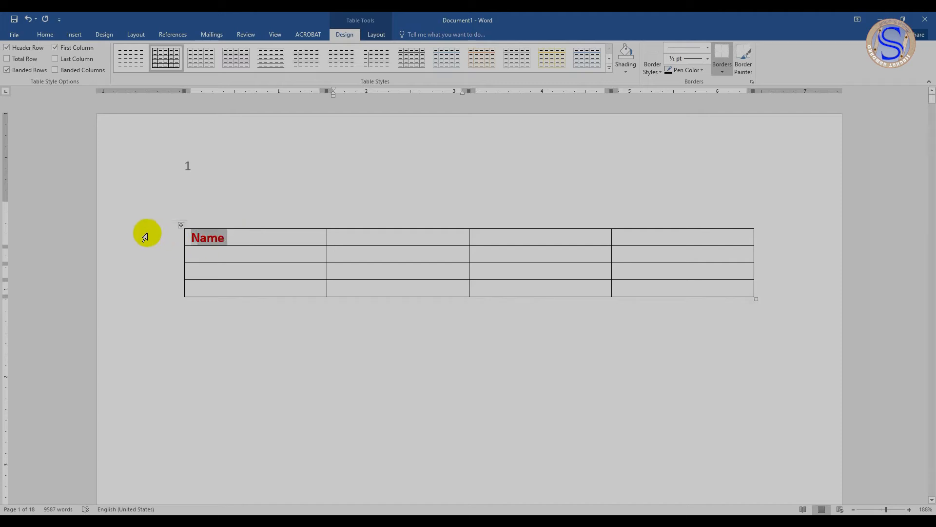
text(s)
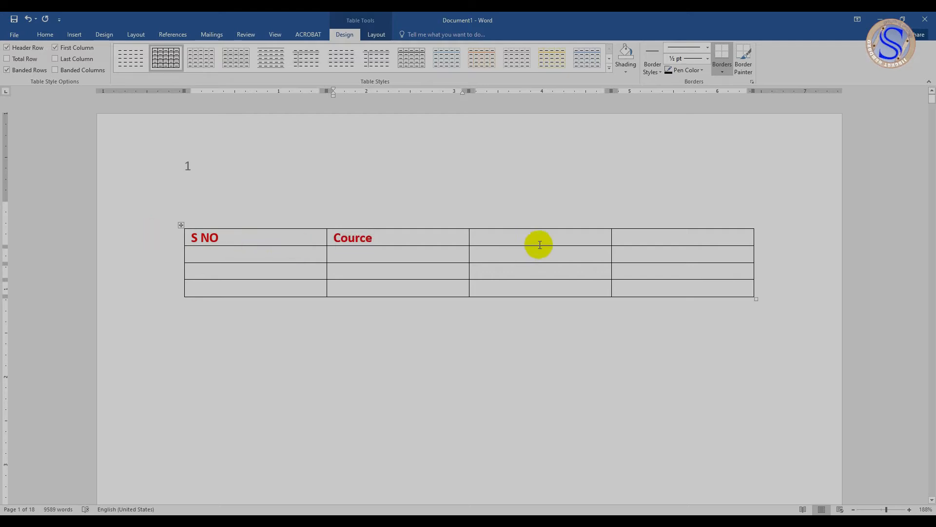
click(497, 237)
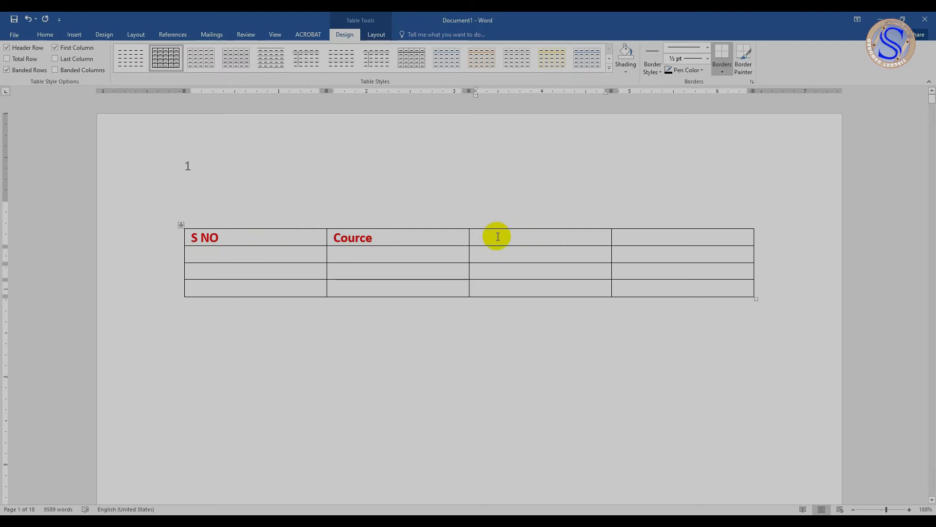
text(page )
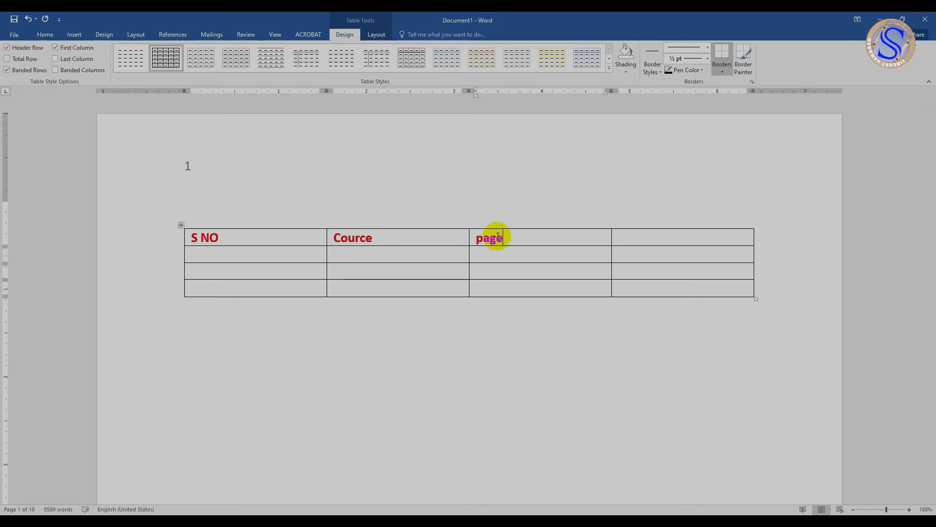
text(nO)
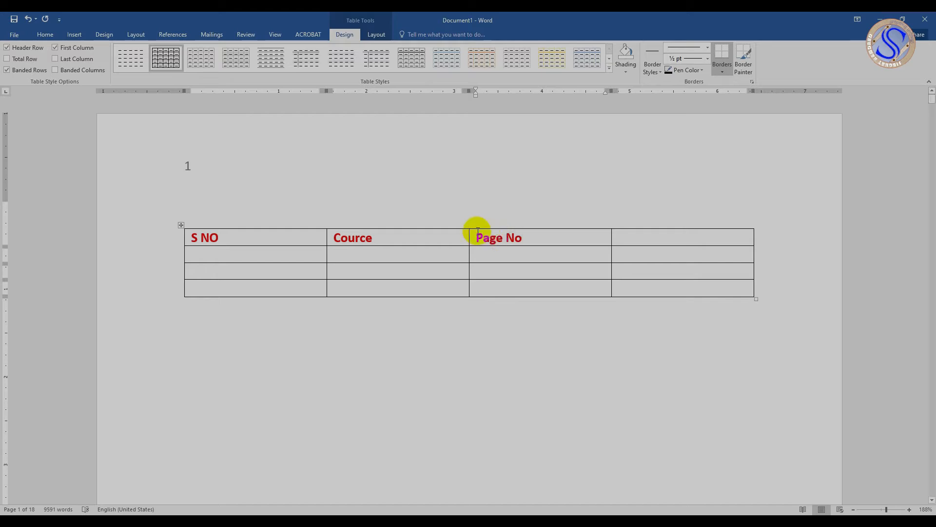
click(657, 235)
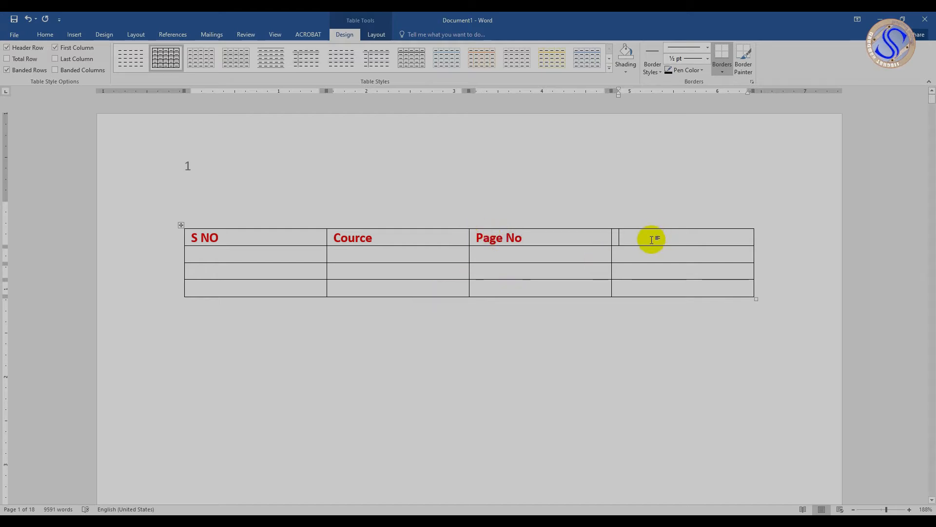
text(figure)
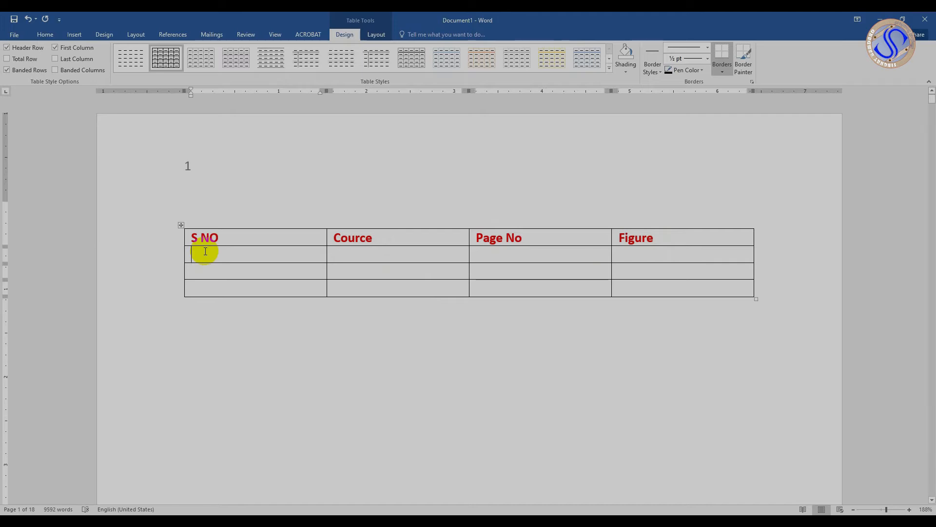
Add a bookmark named "word1stlesson" to the "Word first lesson" heading on page 2.
scroll(205, 251, down, 15)
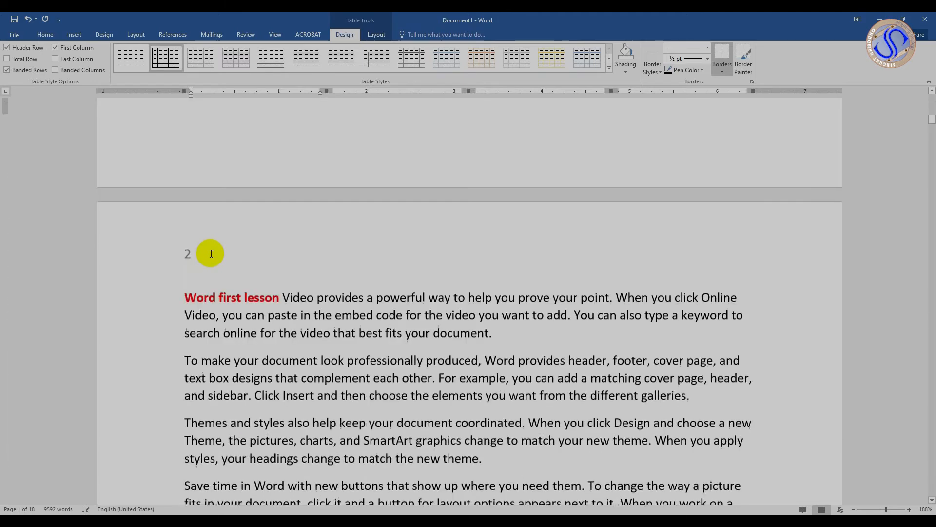
click(186, 134)
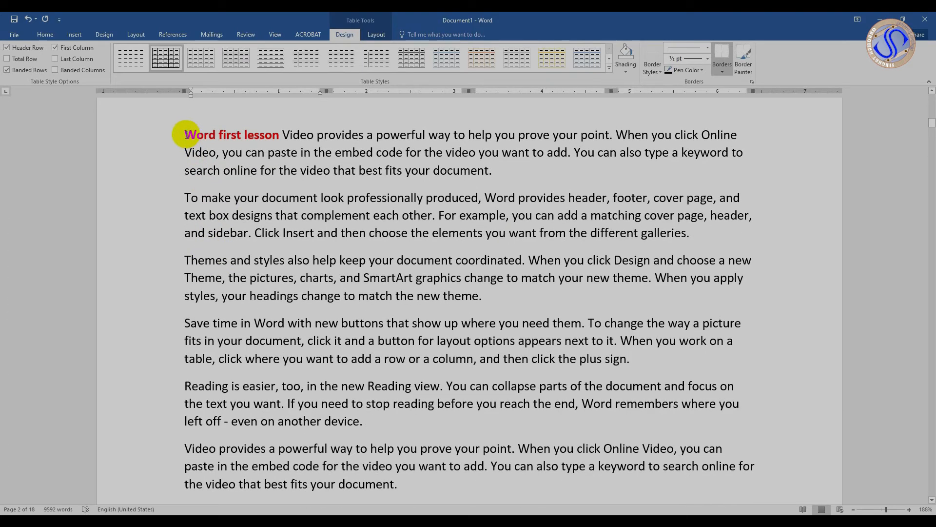
drag(184, 135, 266, 137)
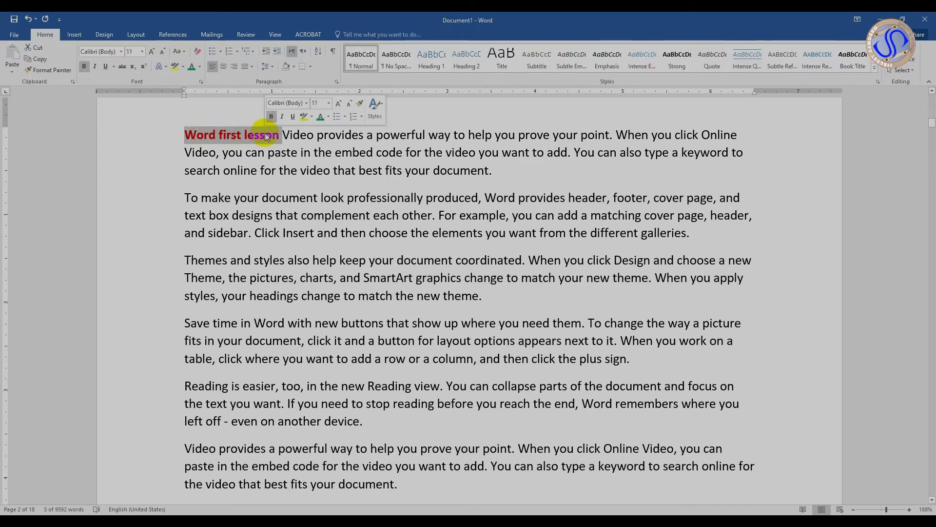
click(74, 35)
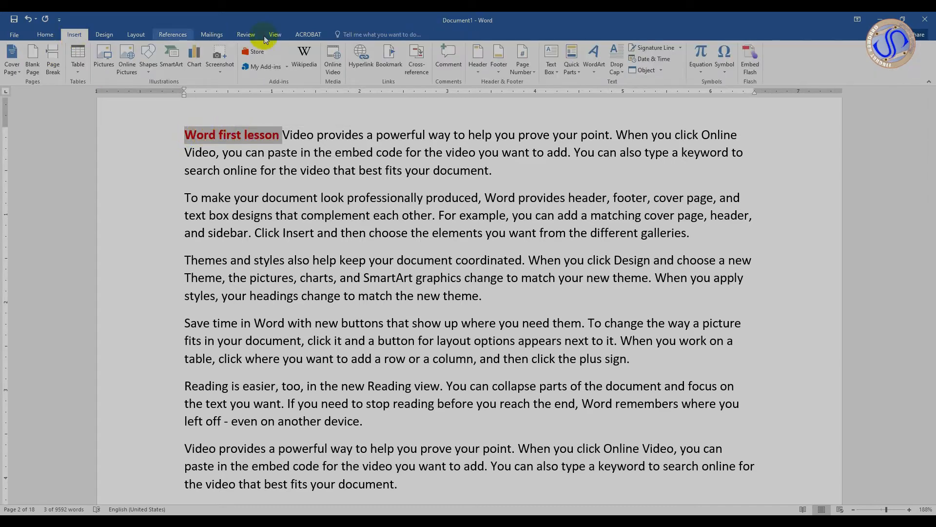
click(388, 57)
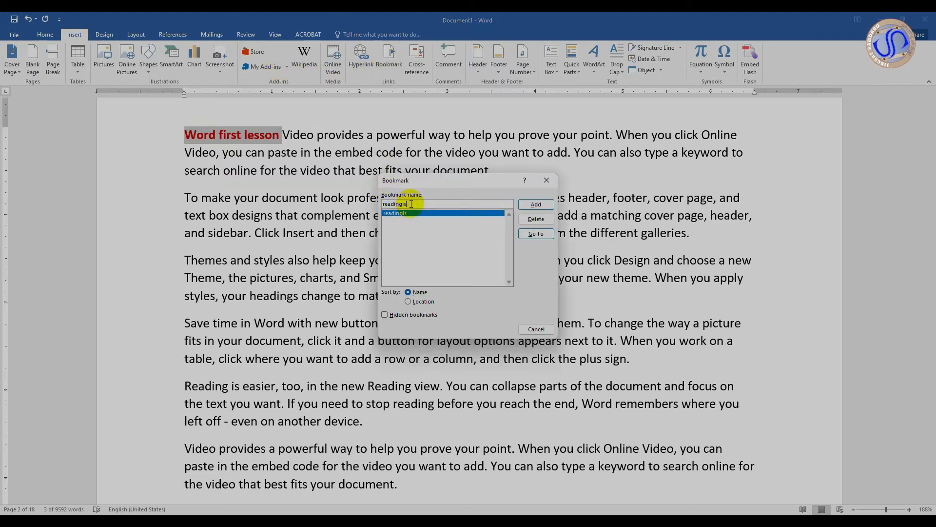
key(BackSpace)
key(BackSpace)
key(BackSpace)
key(BackSpace)
key(BackSpace)
key(BackSpace)
key(BackSpace)
key(BackSpace)
key(BackSpace)
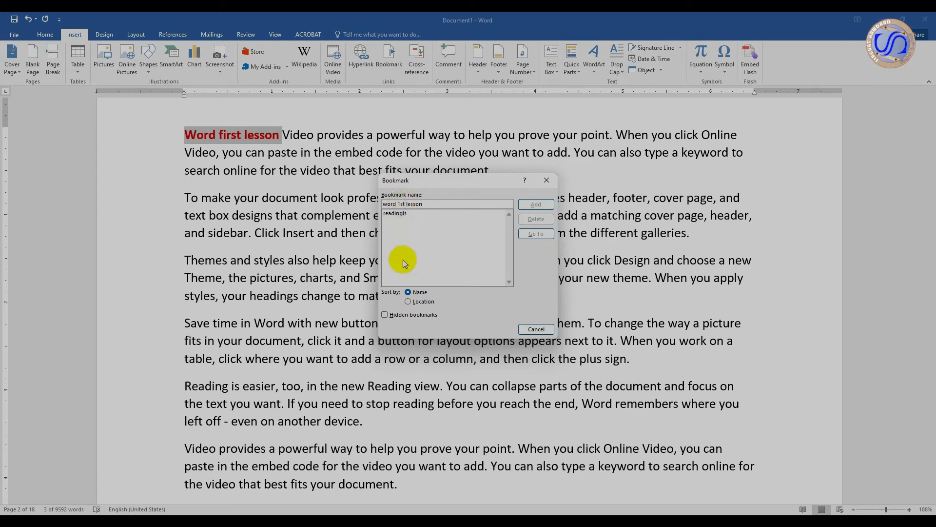
key(BackSpace)
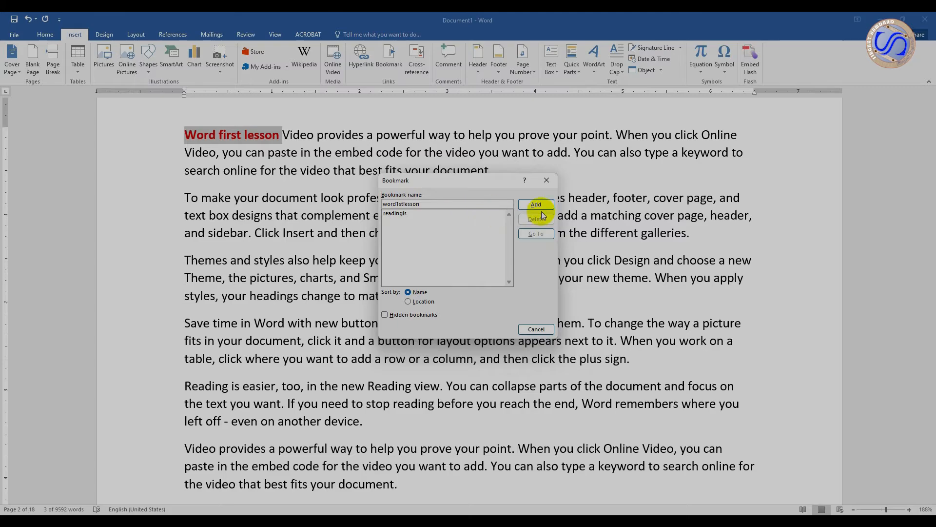
click(537, 205)
Check the "Word 2nd lesson" heading at the start of page 4.
scroll(177, 359, down, 15)
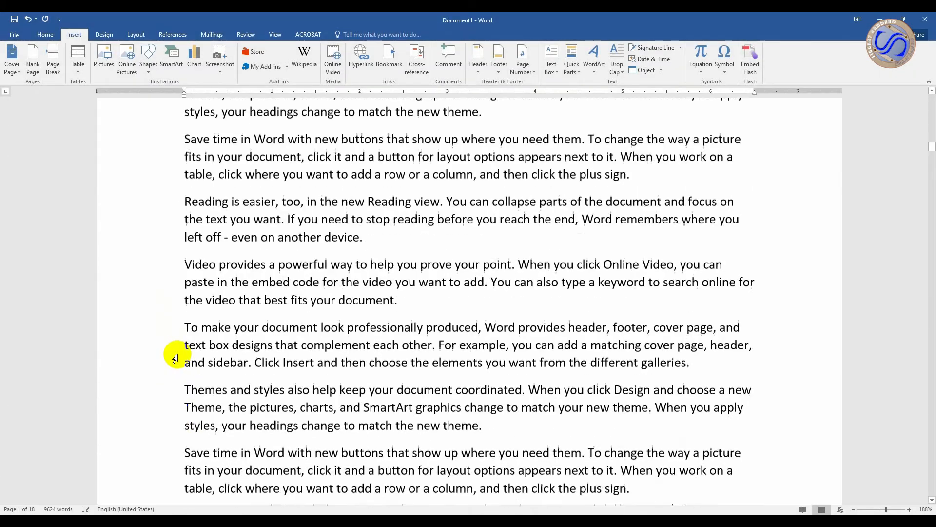
scroll(176, 360, down, 8)
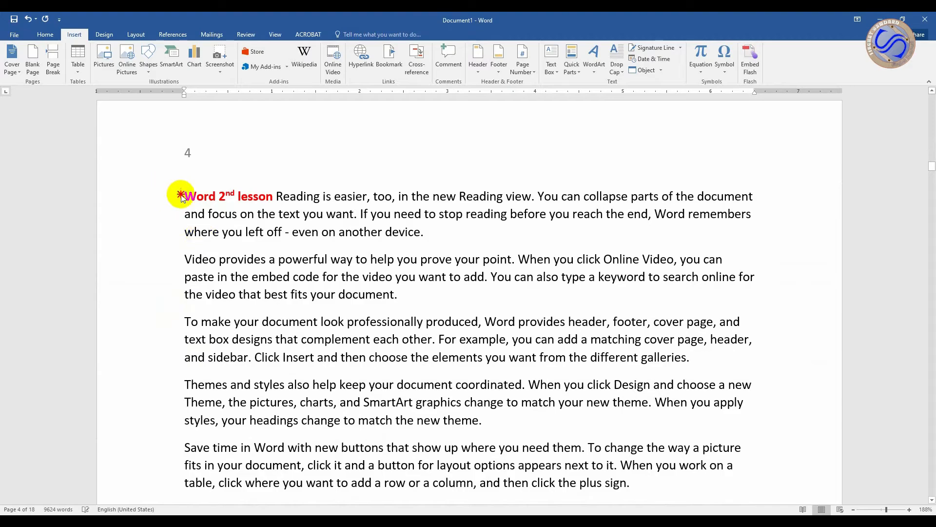
click(181, 195)
Insert a hyperlinked page-number cross-reference to the bookmark "word1stlesson" in the Page No cell of the Word 1st lesson row.
scroll(261, 259, up, 20)
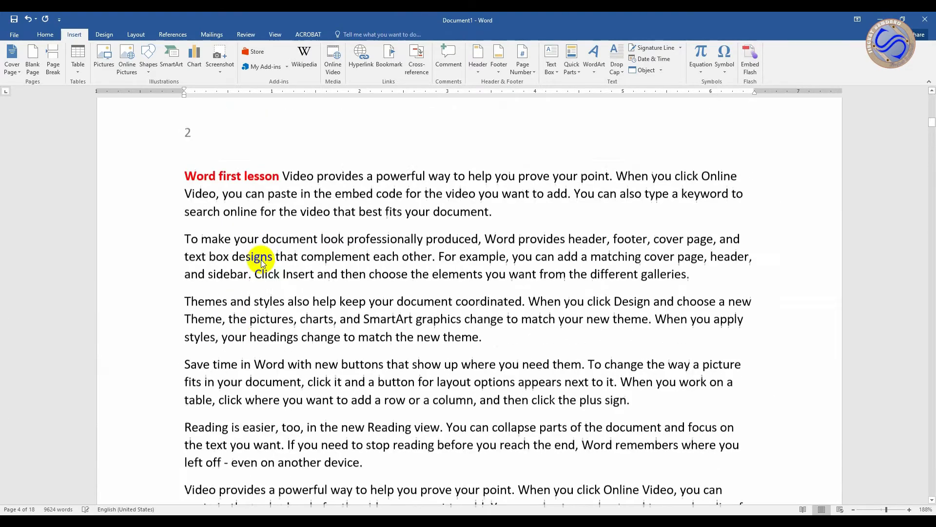
scroll(261, 259, up, 15)
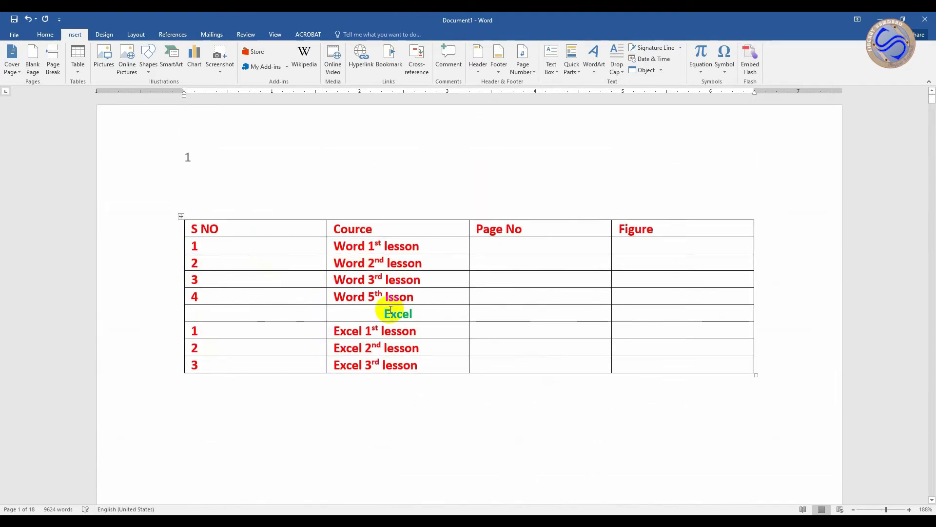
click(484, 245)
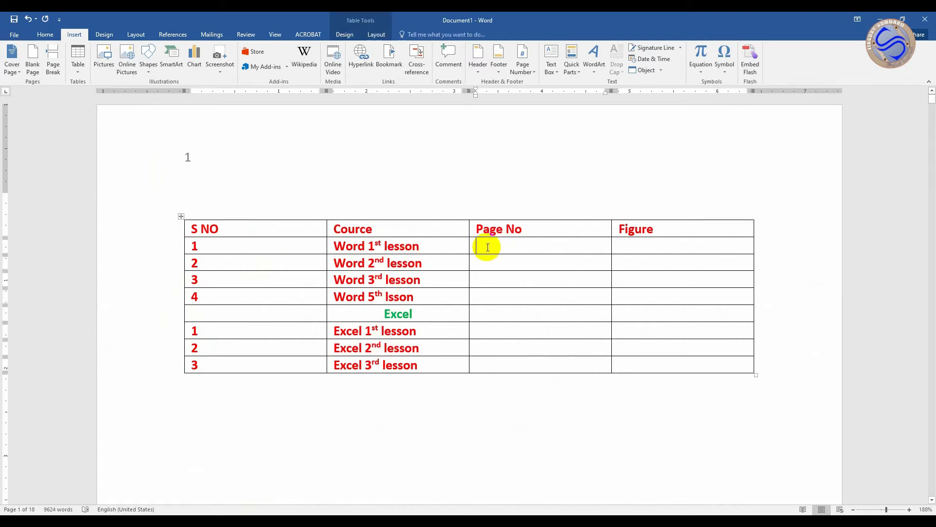
click(417, 63)
scroll(418, 105, down, 3)
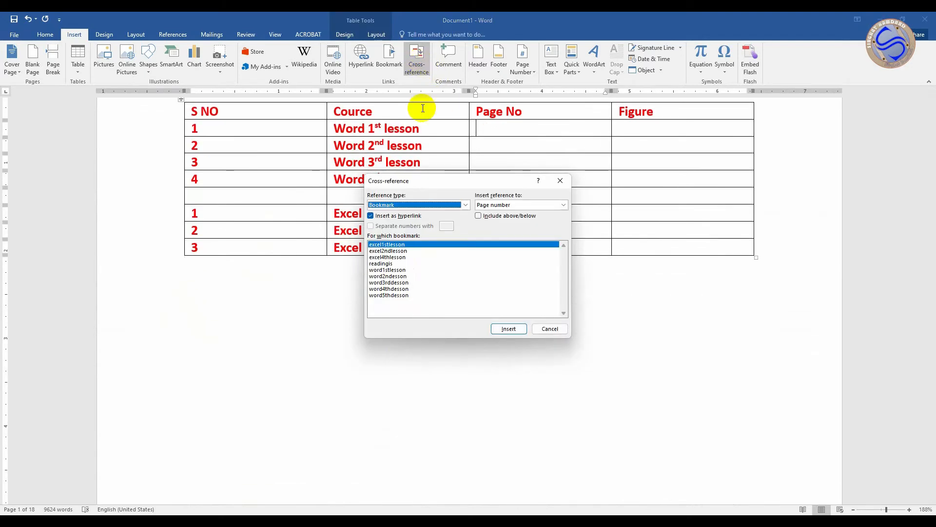
click(465, 205)
click(410, 213)
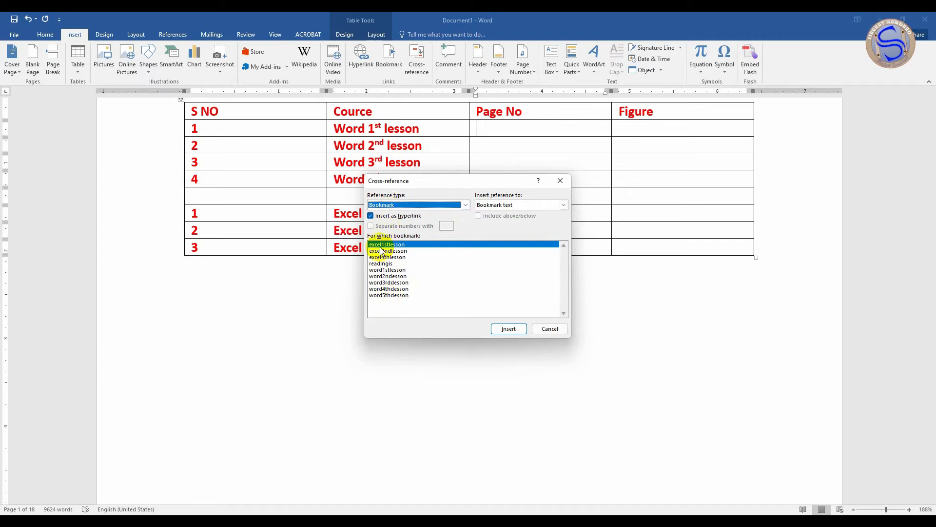
click(389, 270)
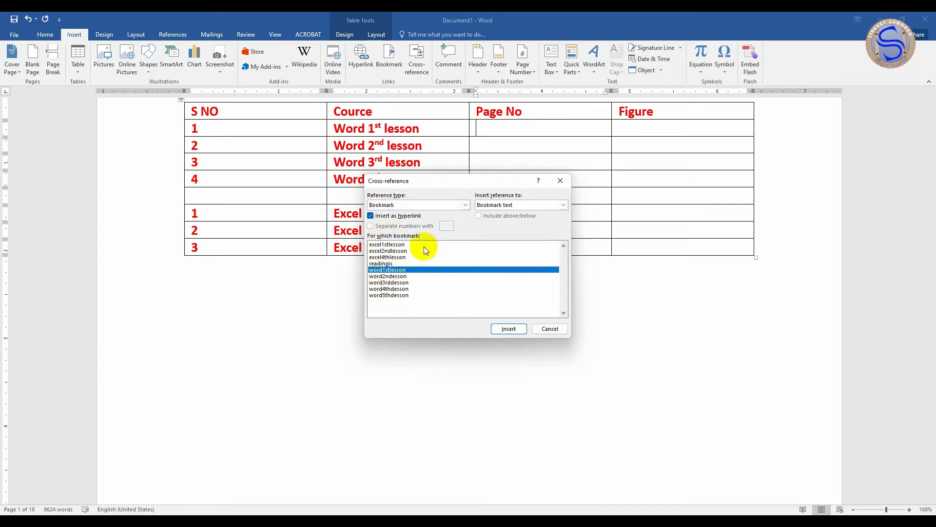
click(563, 206)
click(540, 220)
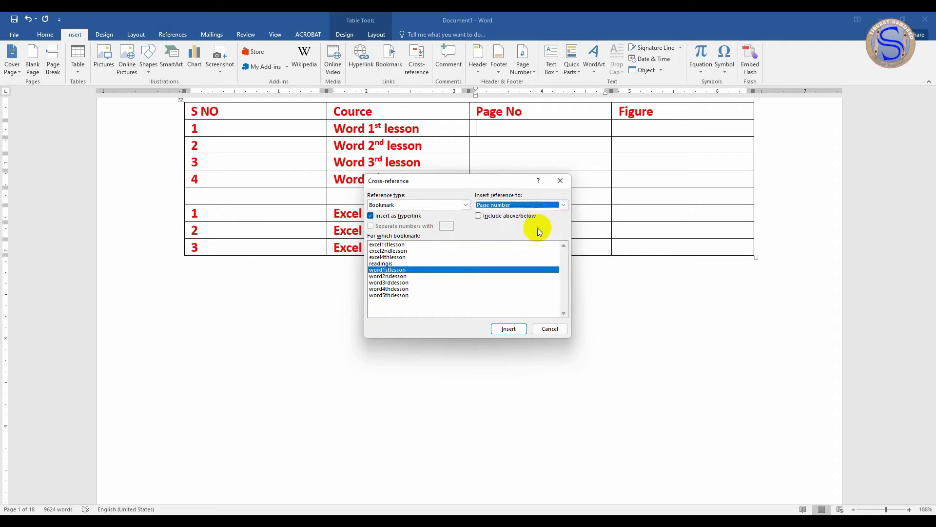
click(508, 329)
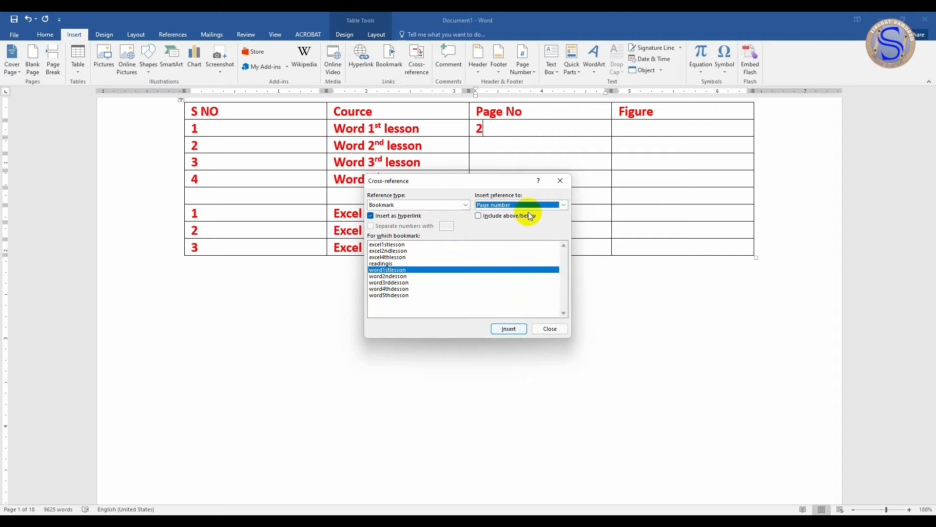
click(551, 330)
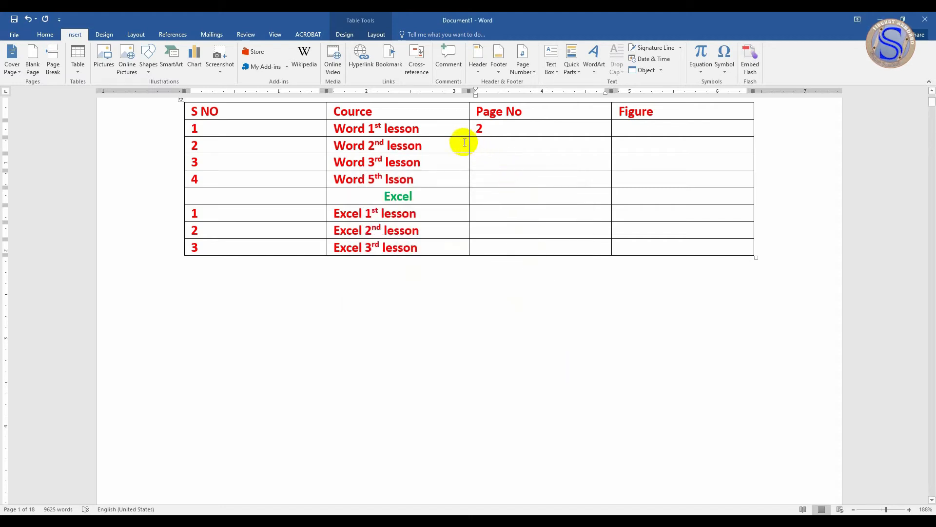
Insert a page-number cross-reference to the bookmark "word2ndesson" in the Page No cell of the Word 2nd lesson row.
click(415, 67)
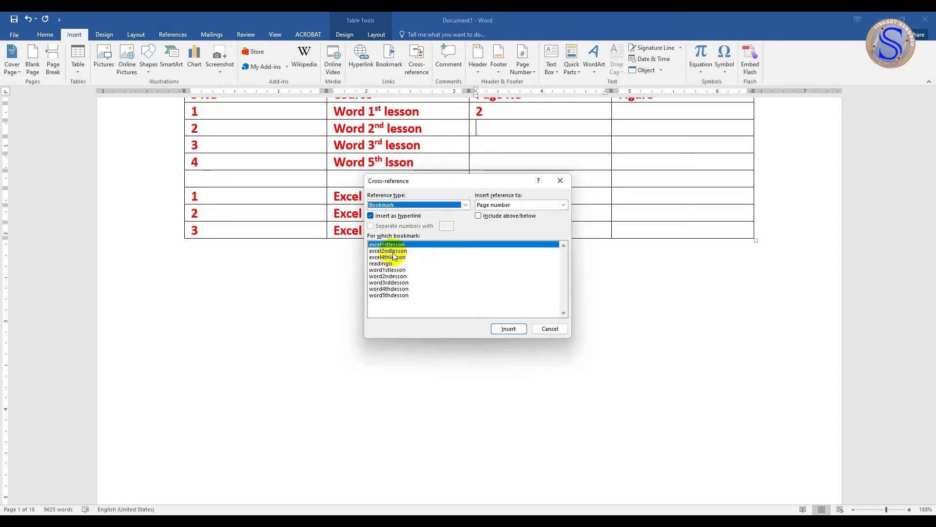
click(389, 276)
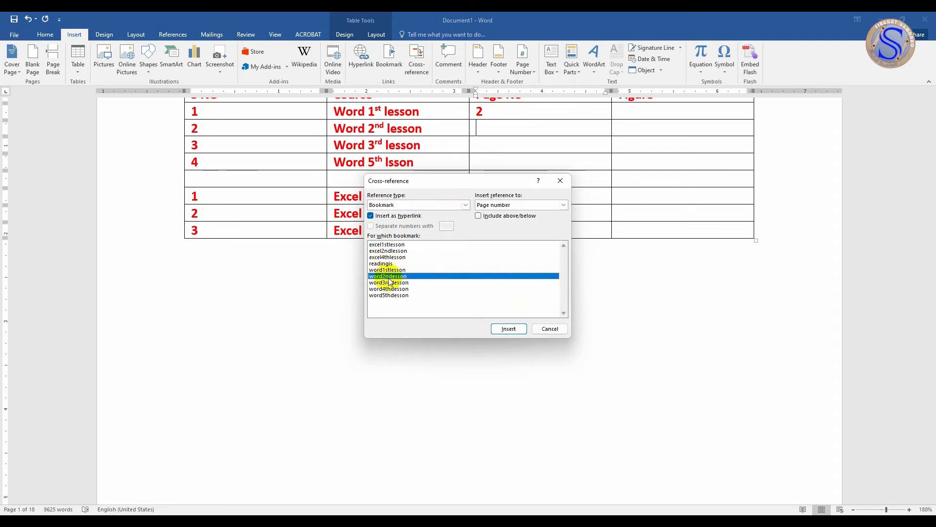
click(512, 330)
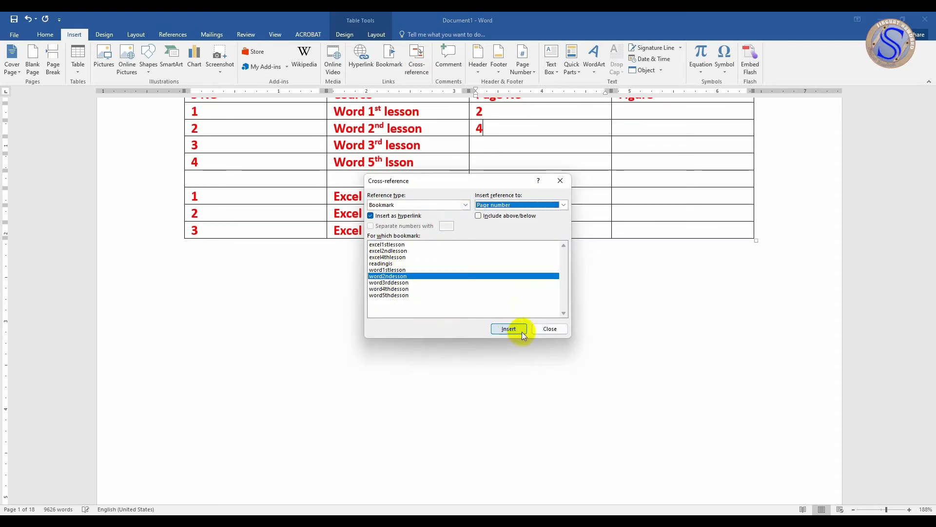
click(549, 328)
Insert a hyperlinked page-number cross-reference to the bookmark "word3rddesson" in the Page No cell of the Word 3rd lesson row.
click(472, 145)
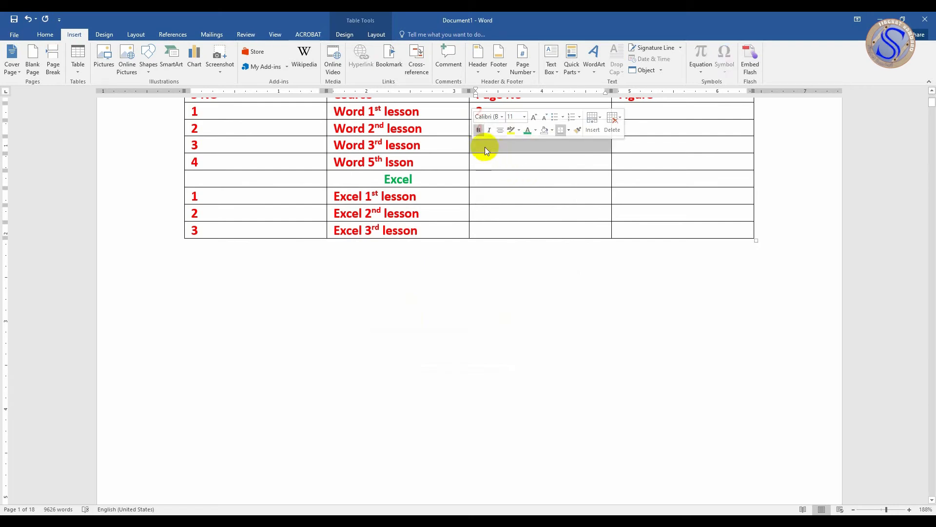
click(481, 145)
click(417, 56)
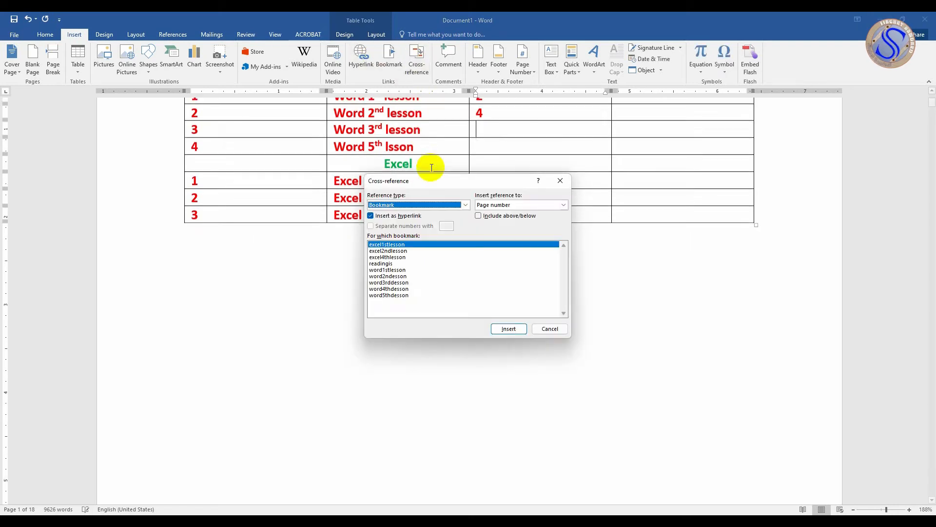
click(393, 283)
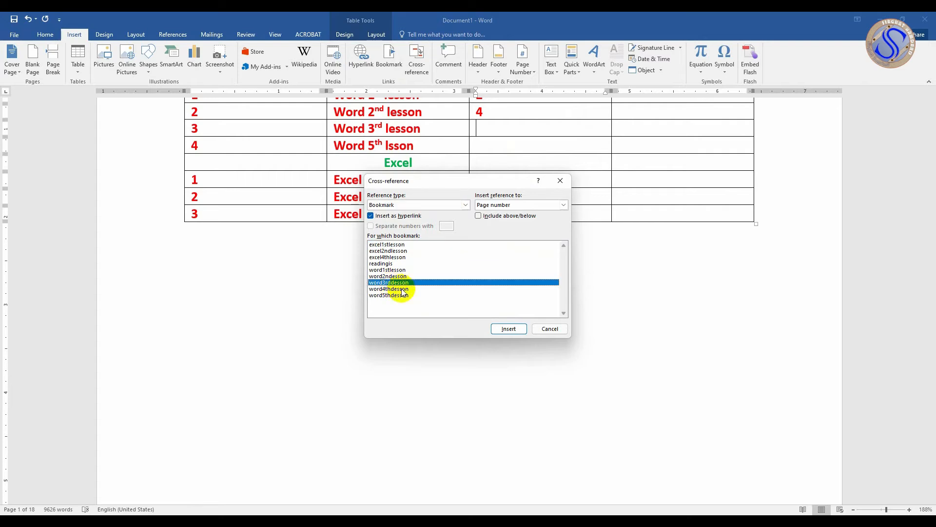
click(516, 330)
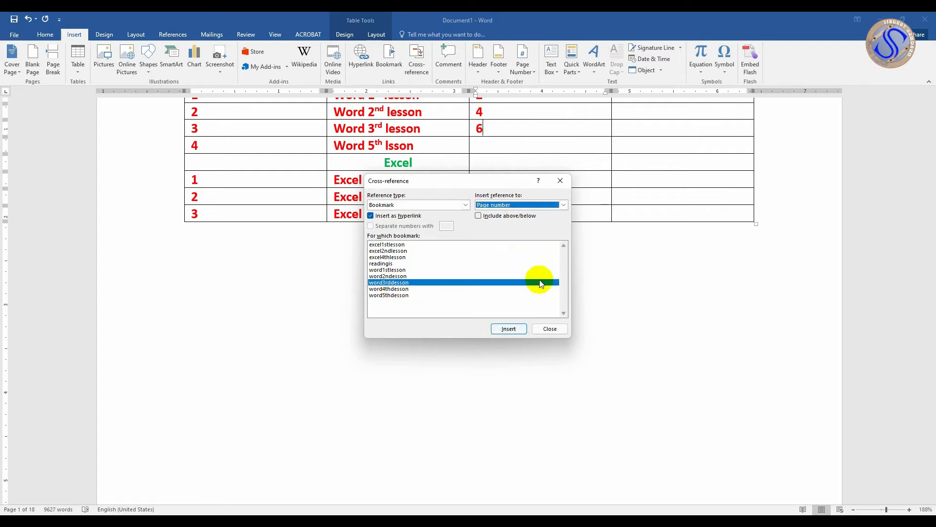
click(550, 328)
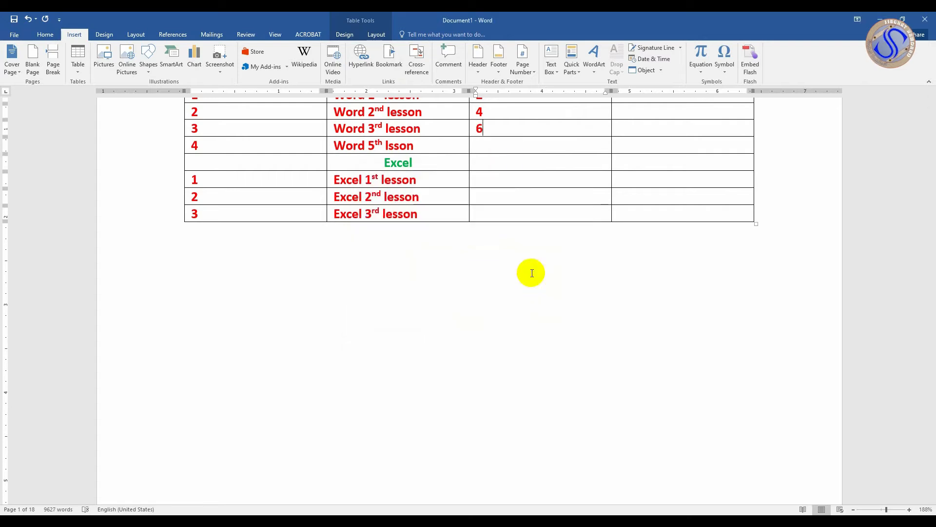
Insert a hyperlinked page-number cross-reference to the bookmark "word5thdesson" in the Page No cell of the Word 5th lesson row.
click(478, 144)
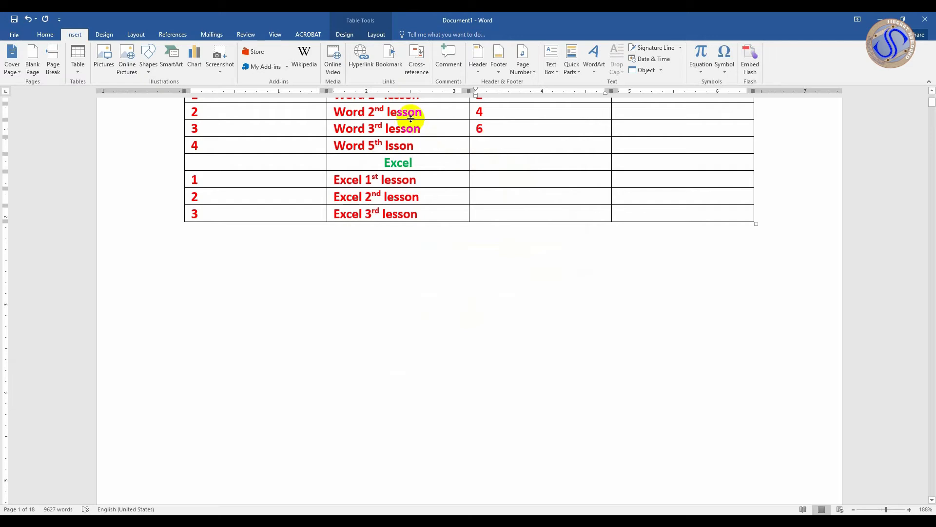
click(410, 64)
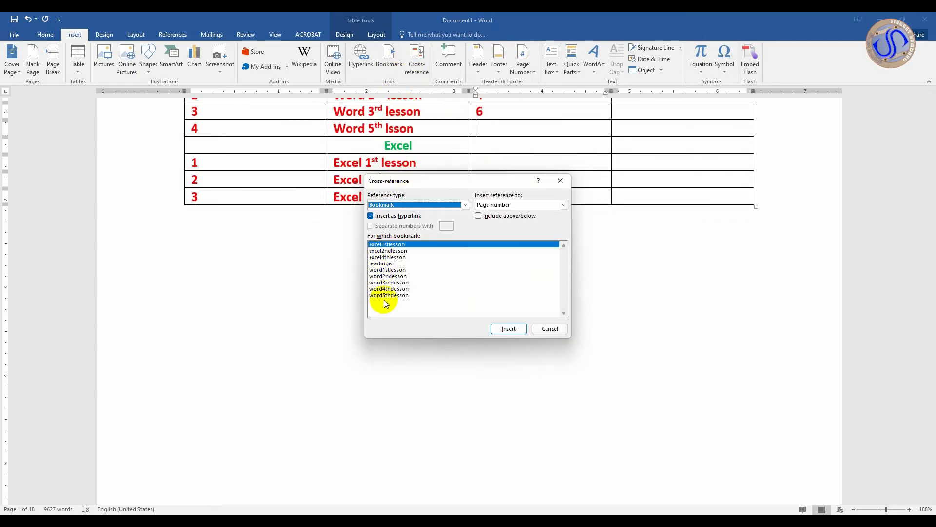
click(385, 296)
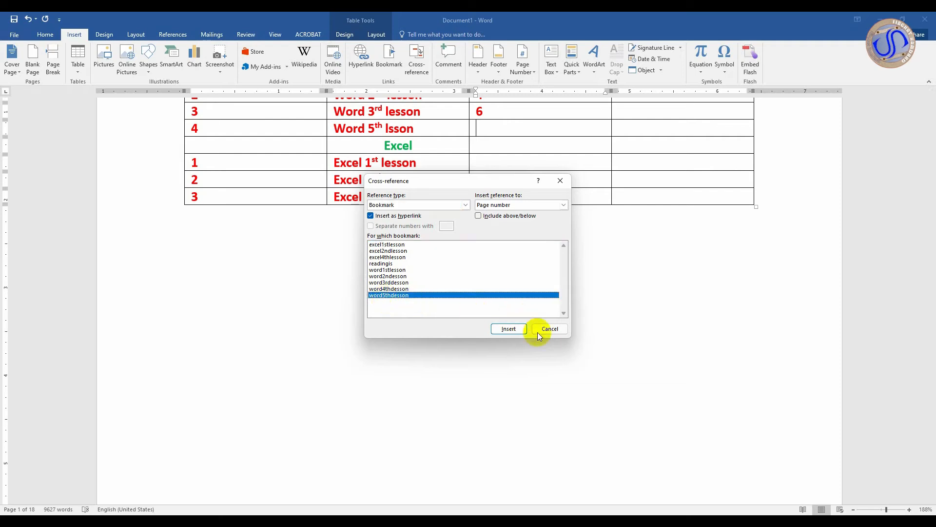
click(508, 335)
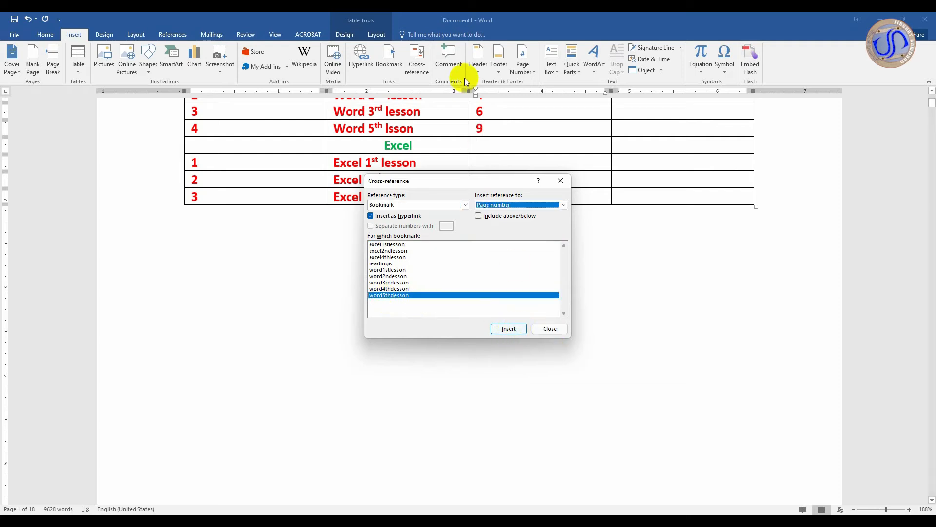
click(551, 329)
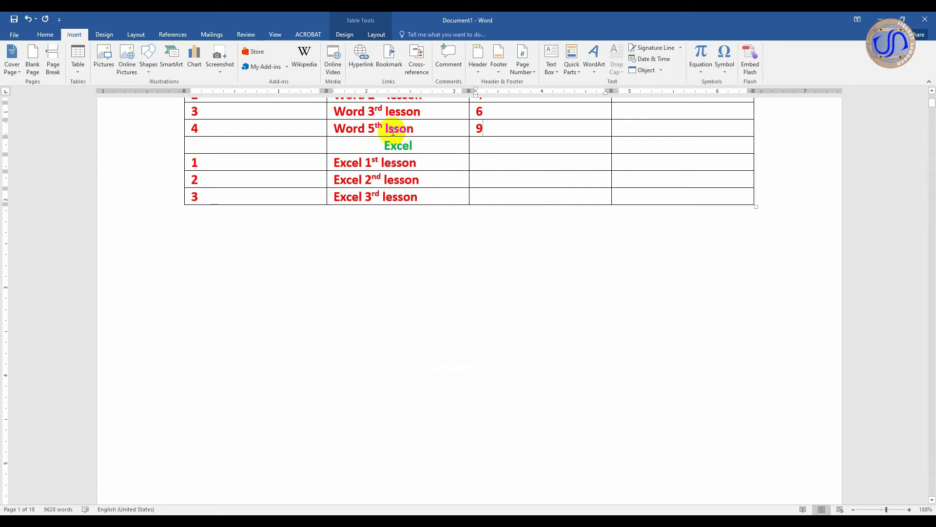
Insert a hyperlinked page-number cross-reference to the bookmark "excel1stlesson" in the Page No cell of the Excel 1st lesson row.
click(481, 161)
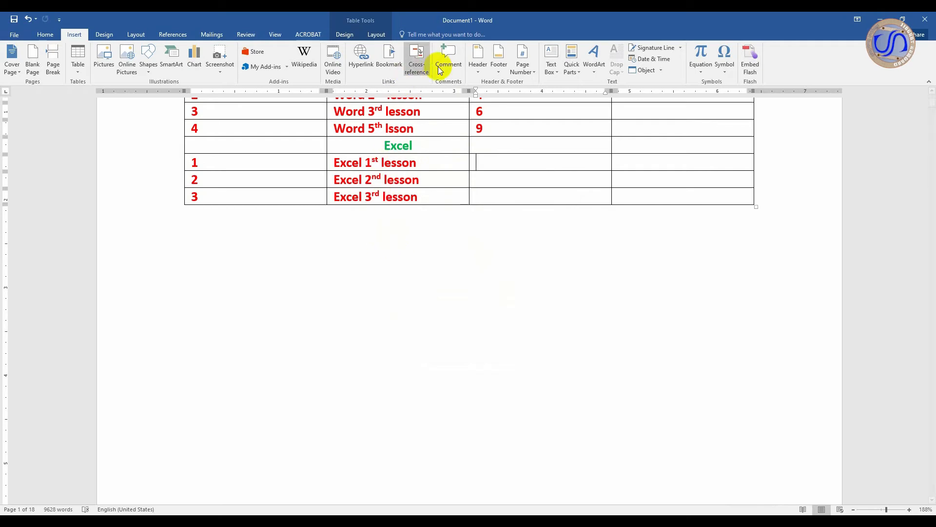
click(423, 57)
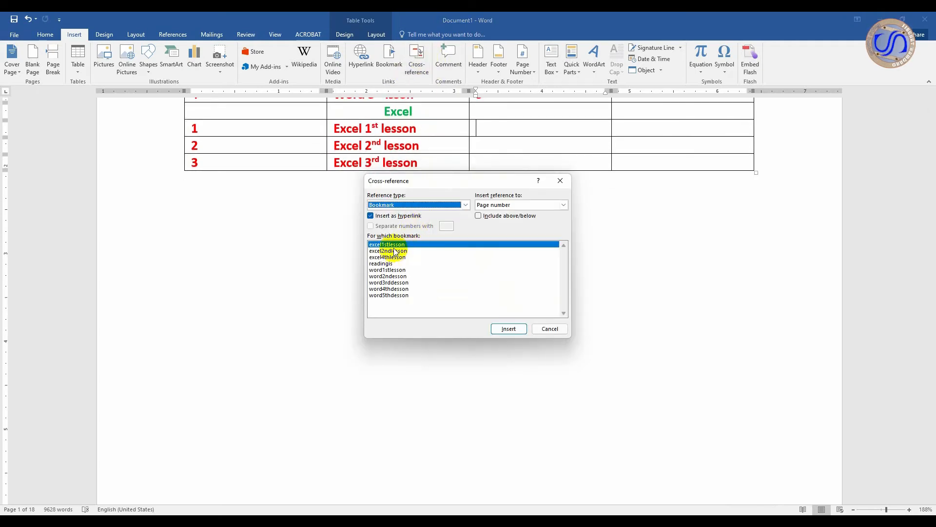
click(510, 328)
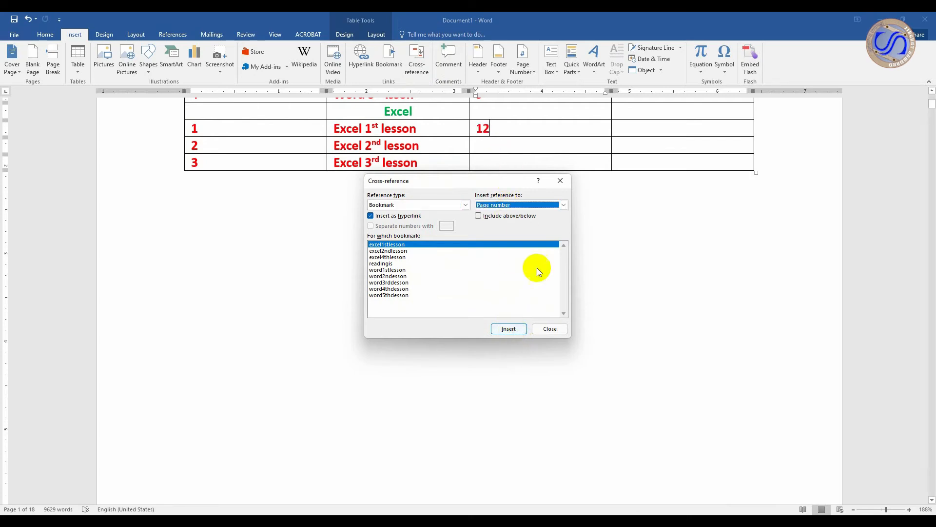
click(548, 328)
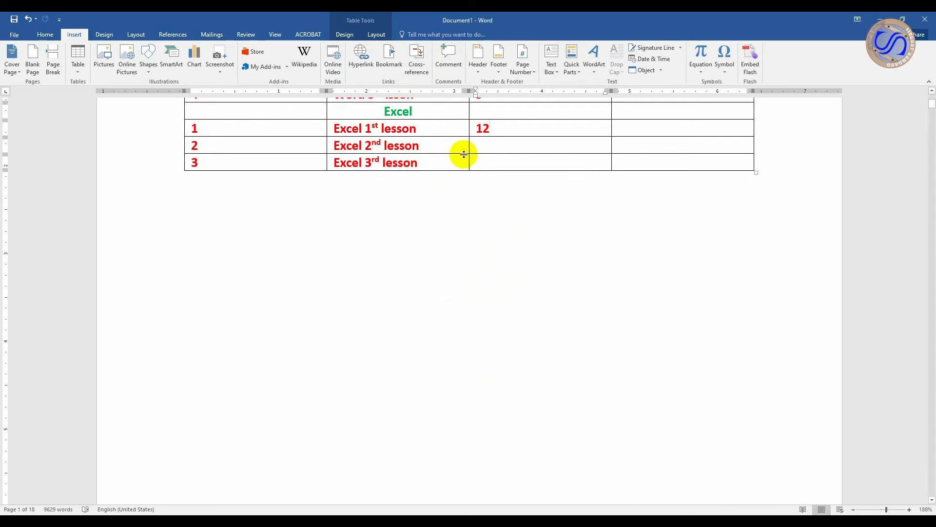
Insert a hyperlinked page-number cross-reference to the bookmark "excel2ndlesson" in the Page No cell of the Excel 2nd lesson row.
click(480, 147)
click(480, 148)
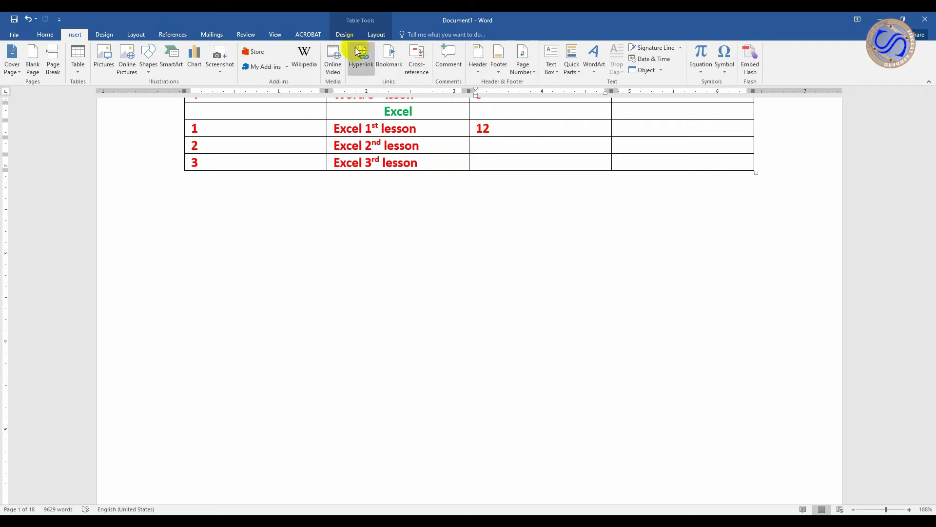
click(415, 62)
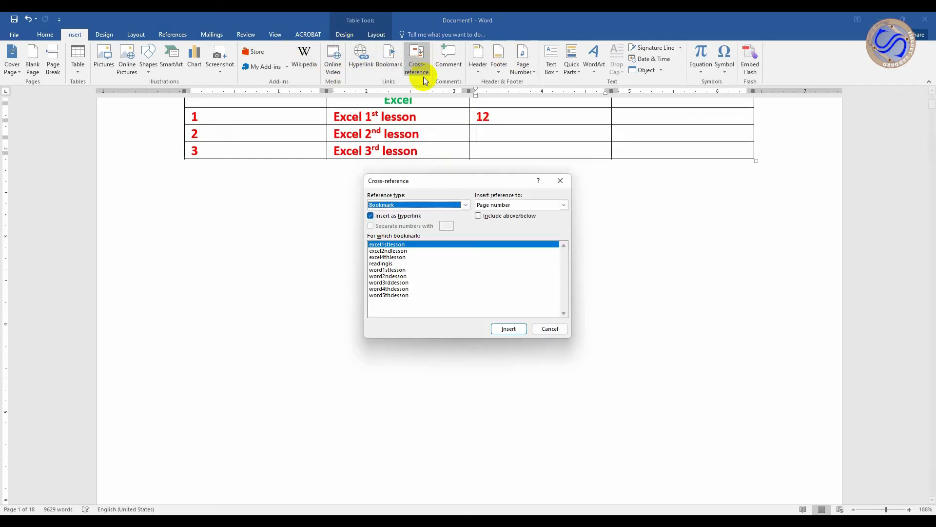
click(389, 250)
click(508, 329)
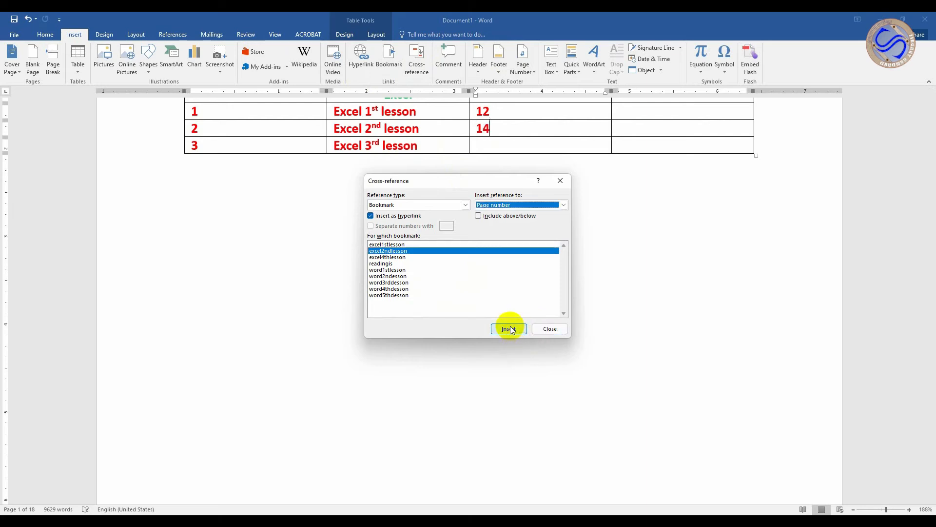
click(548, 330)
Insert a hyperlinked page-number cross-reference to the bookmark "excel4thlesson" in the Page No cell of the Excel 3rd lesson row.
click(478, 149)
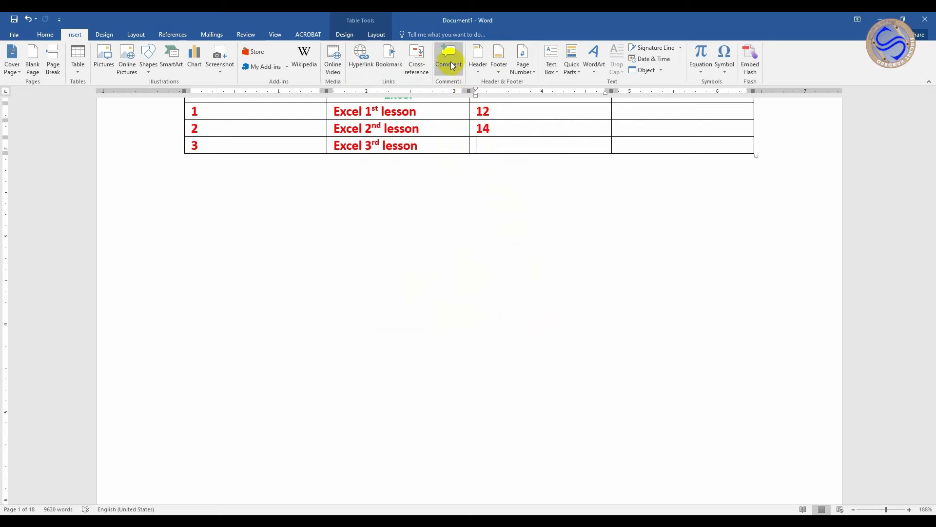
click(424, 61)
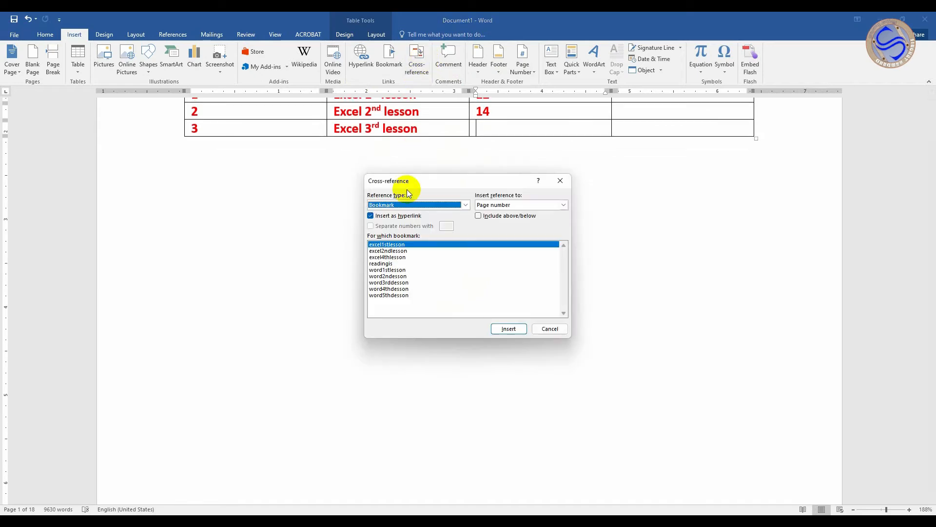
click(392, 259)
click(517, 330)
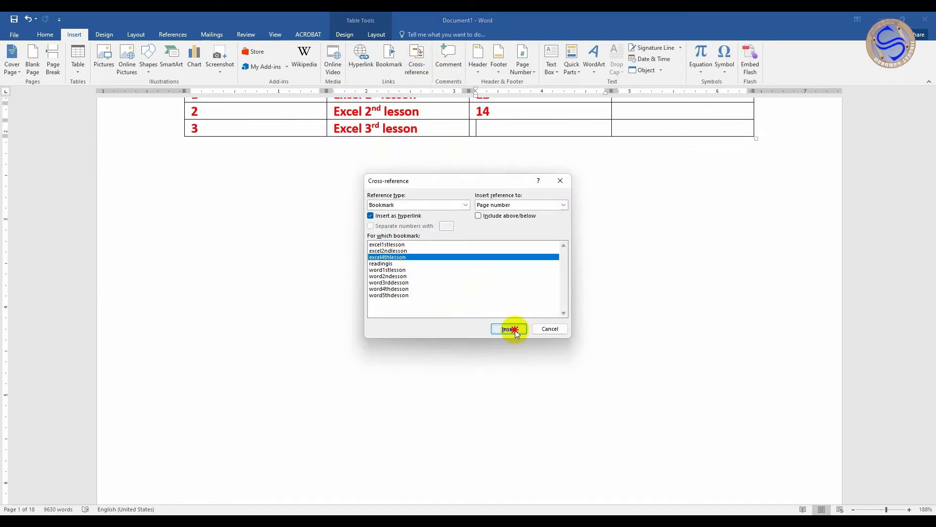
click(550, 330)
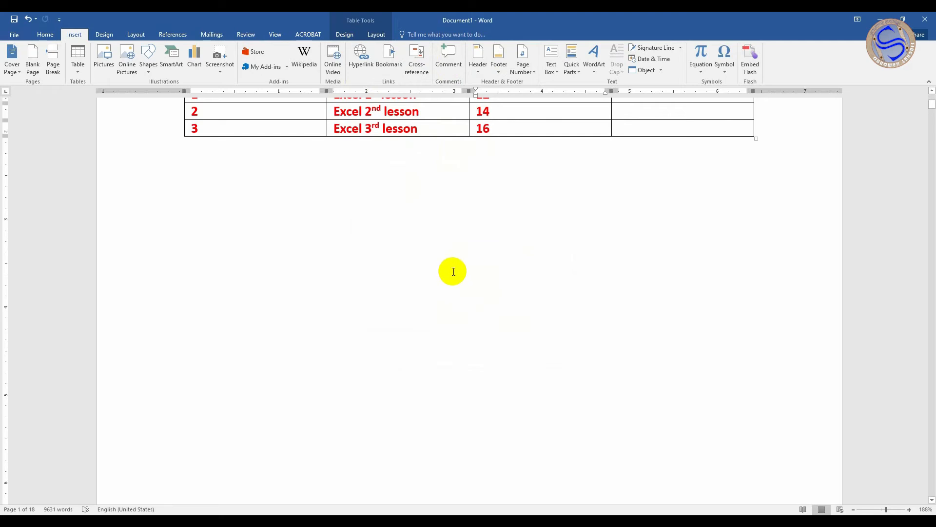
Test the page-number link of the Word 1st lesson row by following it to its heading, and return to the table.
scroll(463, 266, up, 5)
drag(474, 287, 487, 299)
click(654, 288)
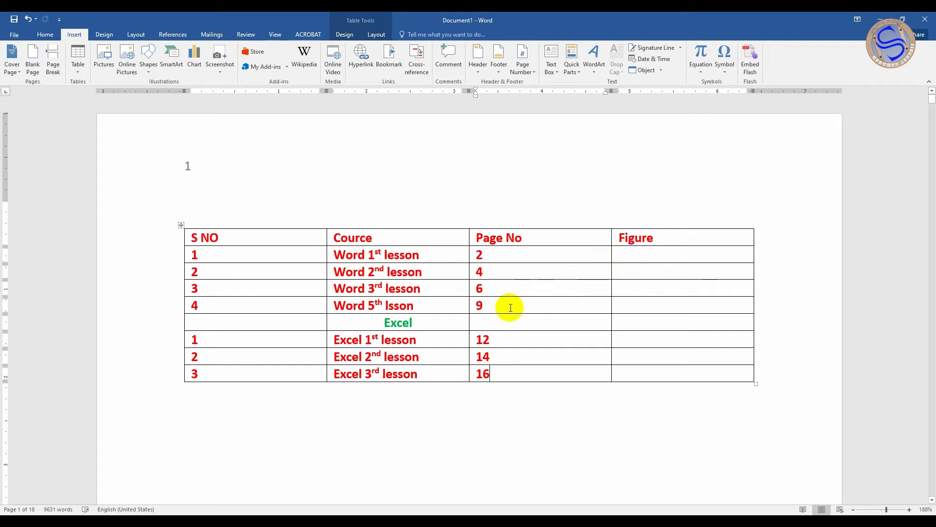
drag(480, 273, 482, 260)
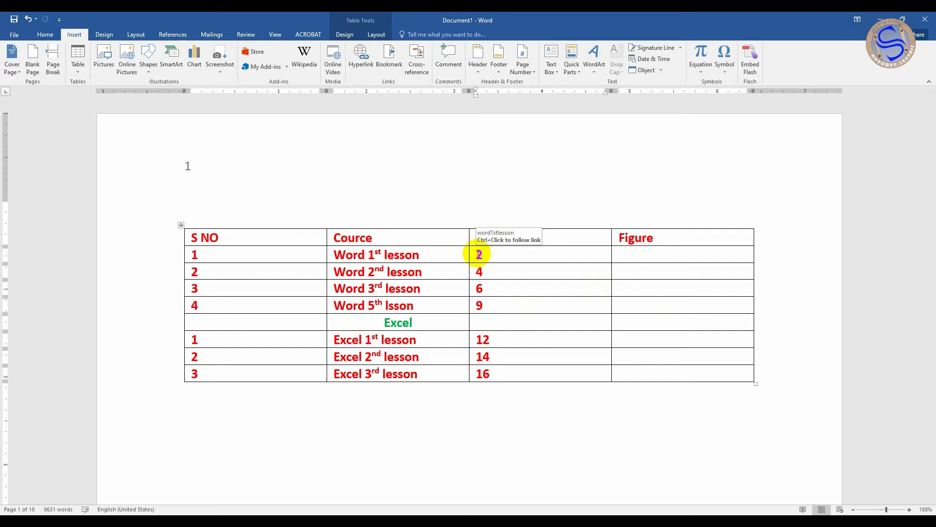
ctrl+click(479, 254)
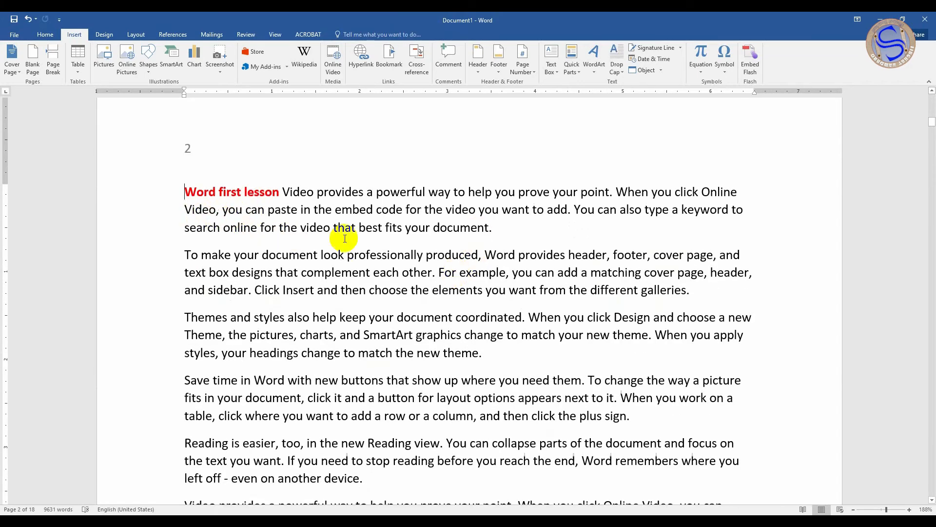
scroll(563, 247, up, 2)
scroll(562, 247, up, 18)
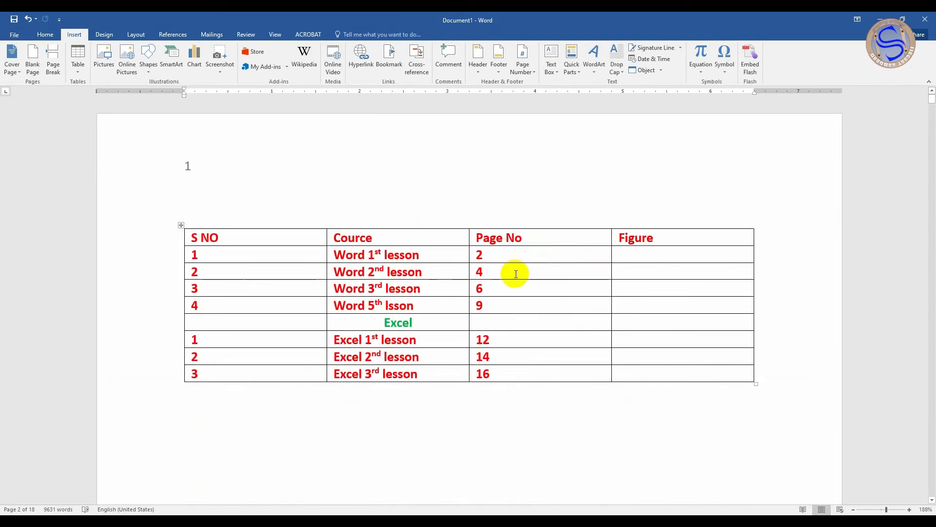
Test the page-number link of the Word 5th lesson row by following it to its heading, and return to the table.
click(479, 307)
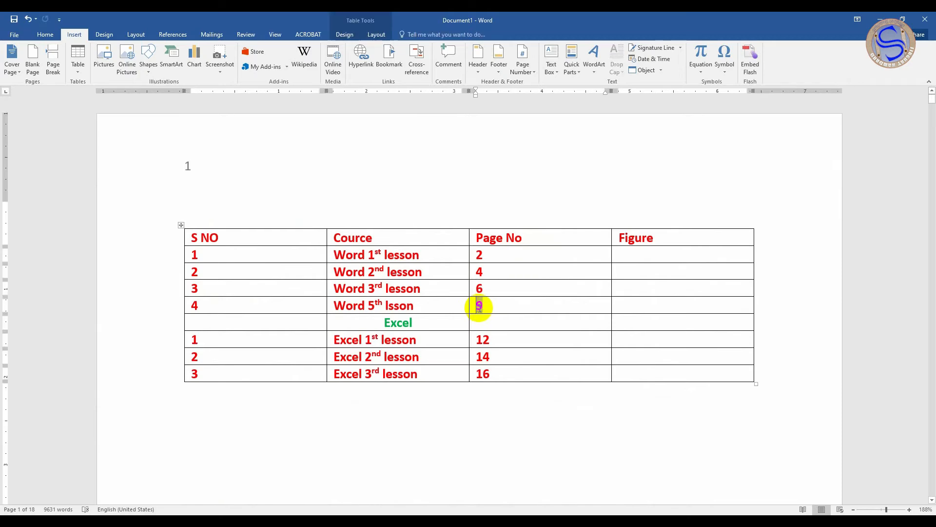
ctrl+click(479, 307)
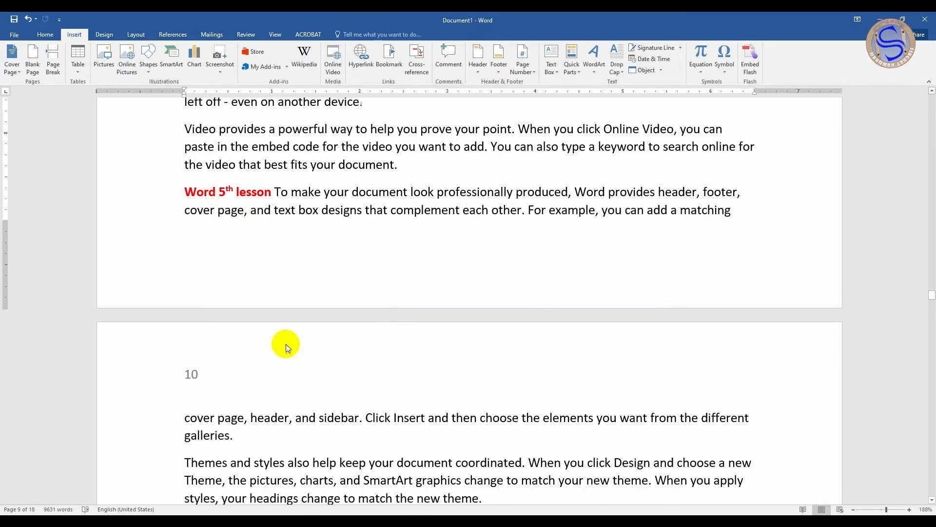
scroll(484, 314, up, 6)
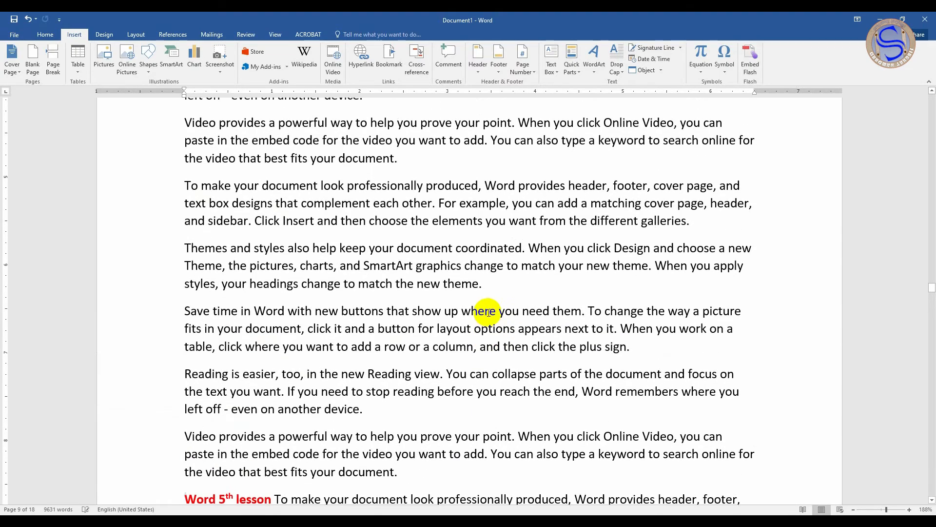
drag(932, 287, 920, 79)
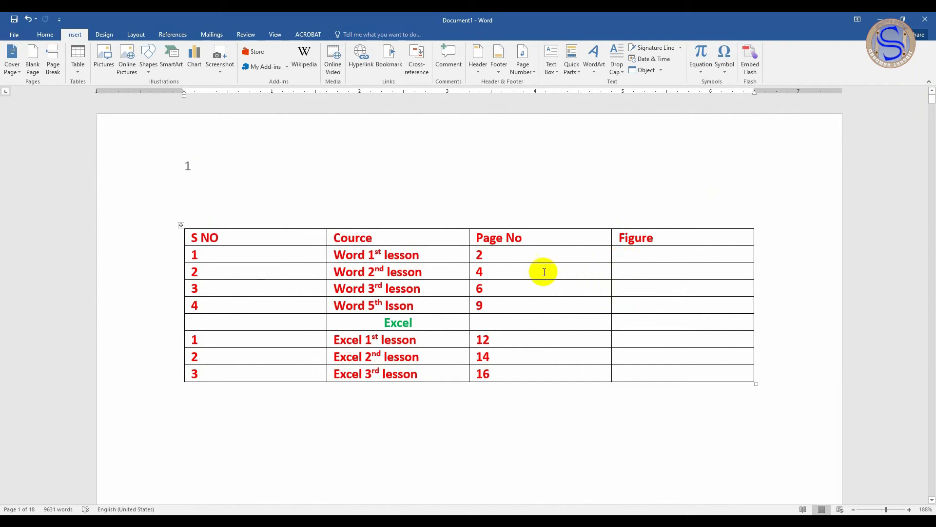
Follow the page-number link of the Excel 1st lesson row to its heading and check the end of the preceding page.
mouse_move(477, 338)
mouse_down()
mouse_move(482, 343)
mouse_move(397, 322)
mouse_move(489, 347)
mouse_up()
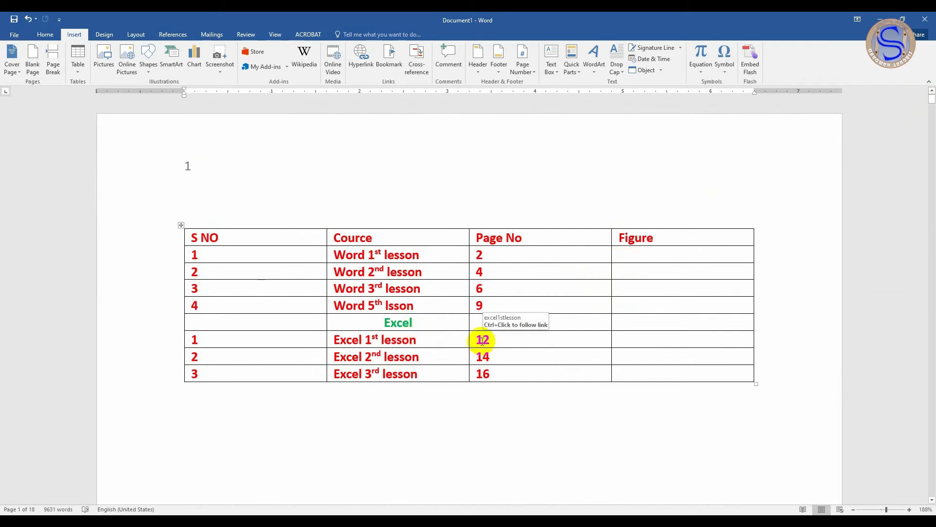
click(483, 339)
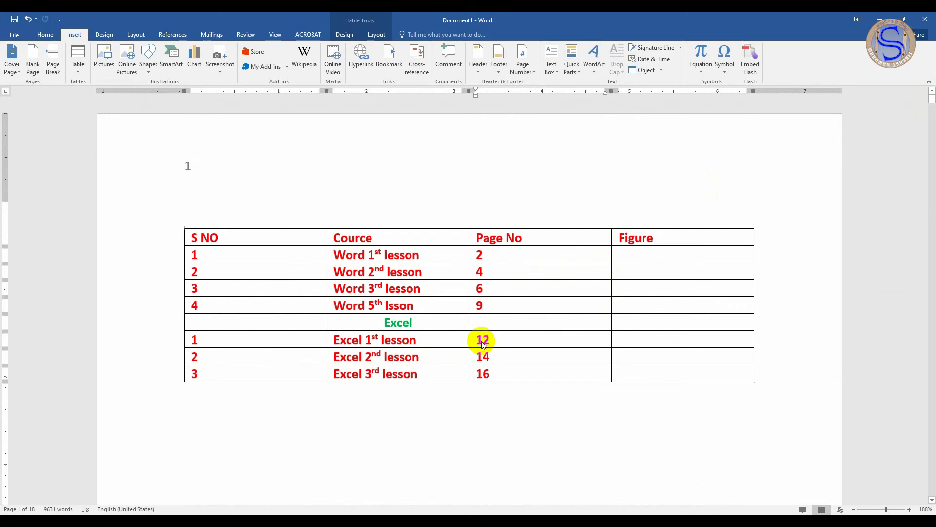
ctrl+click(482, 340)
scroll(274, 232, up, 4)
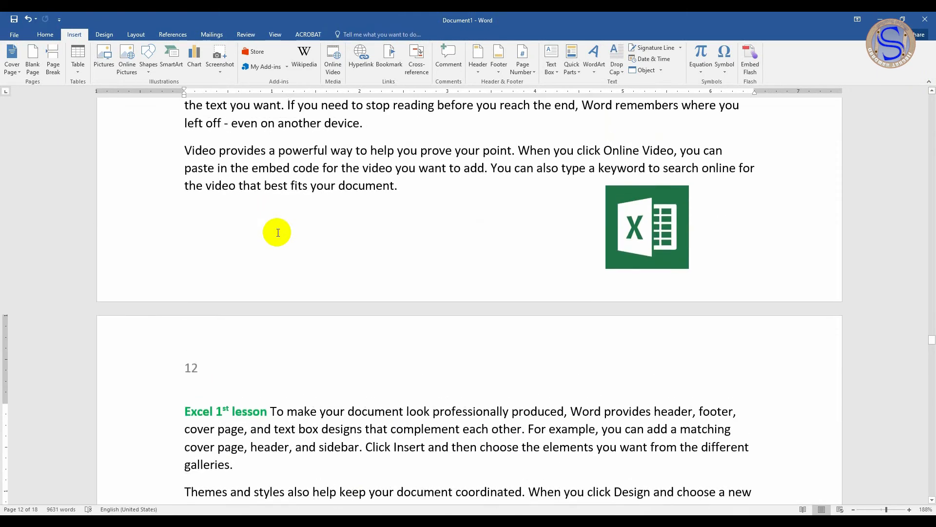
Add the caption "Figure 1excel" below the Excel logo picture at the end of page 11.
click(626, 230)
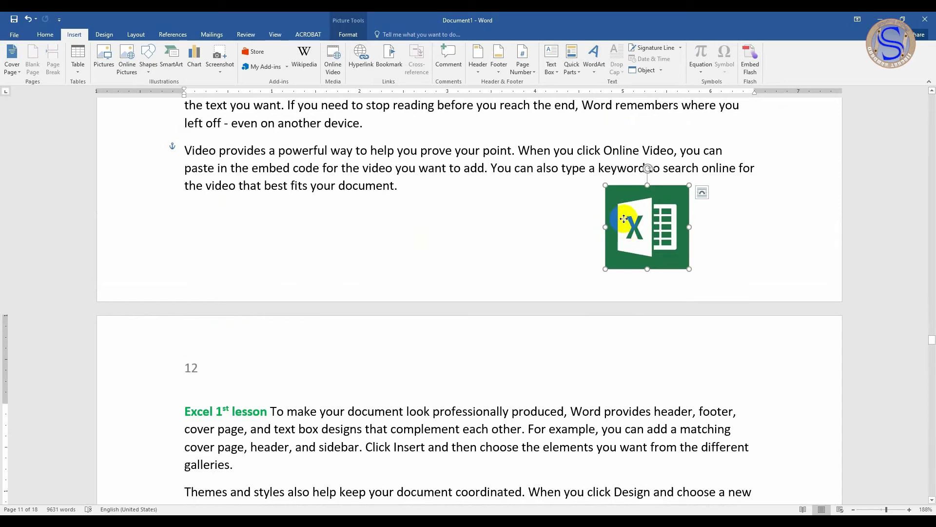
right_click(624, 219)
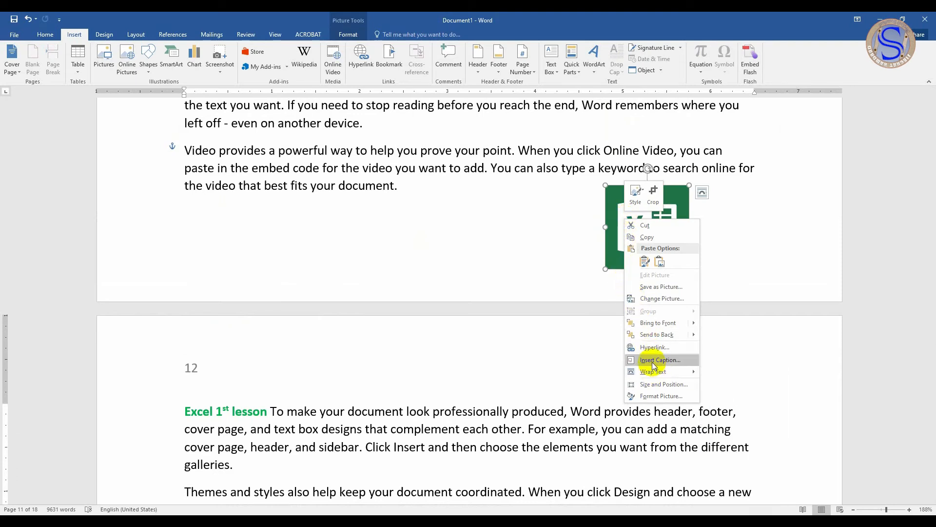
click(614, 244)
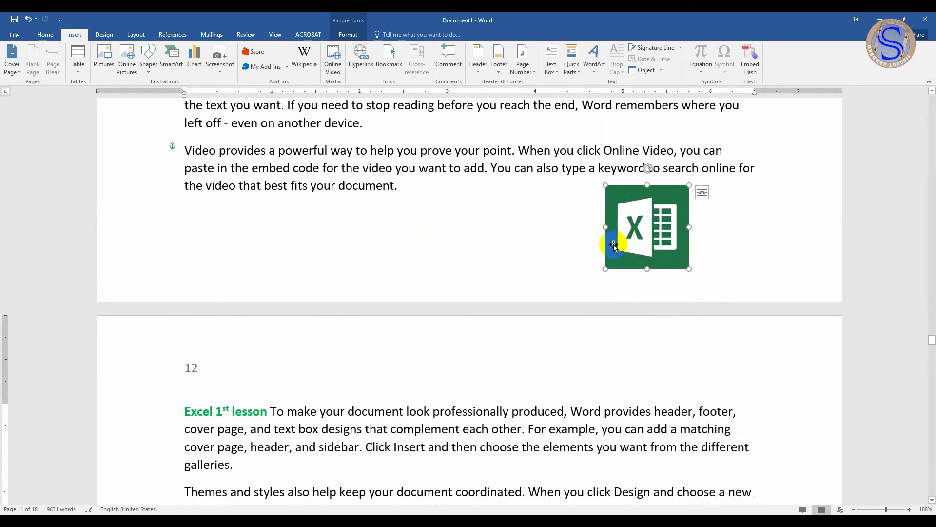
right_click(676, 203)
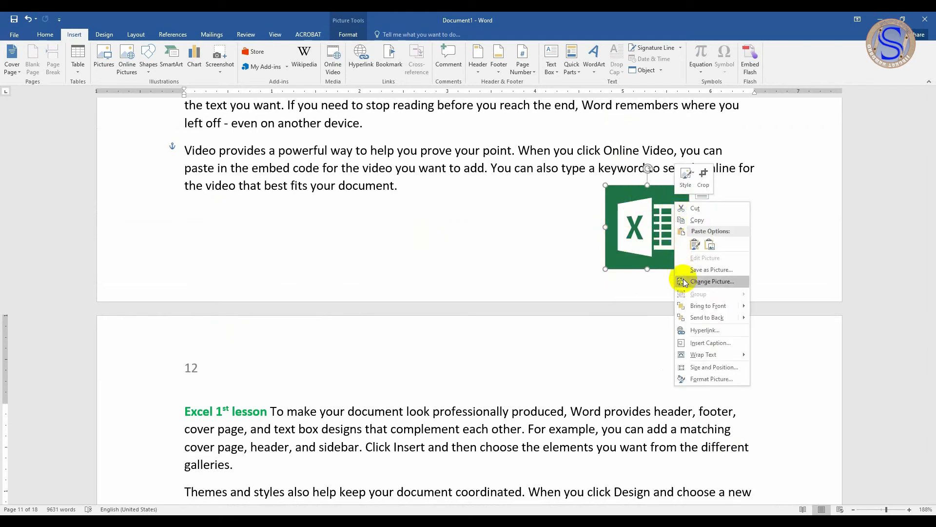
click(698, 343)
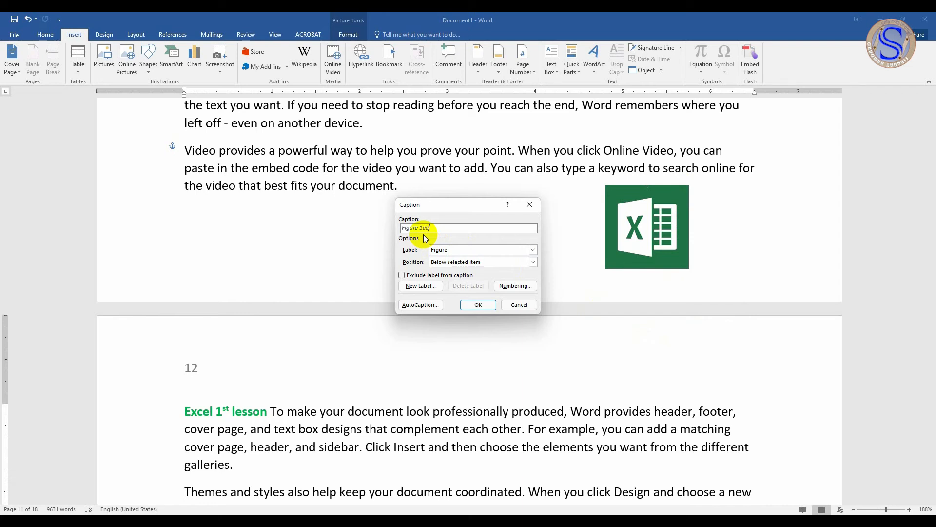
text(excel)
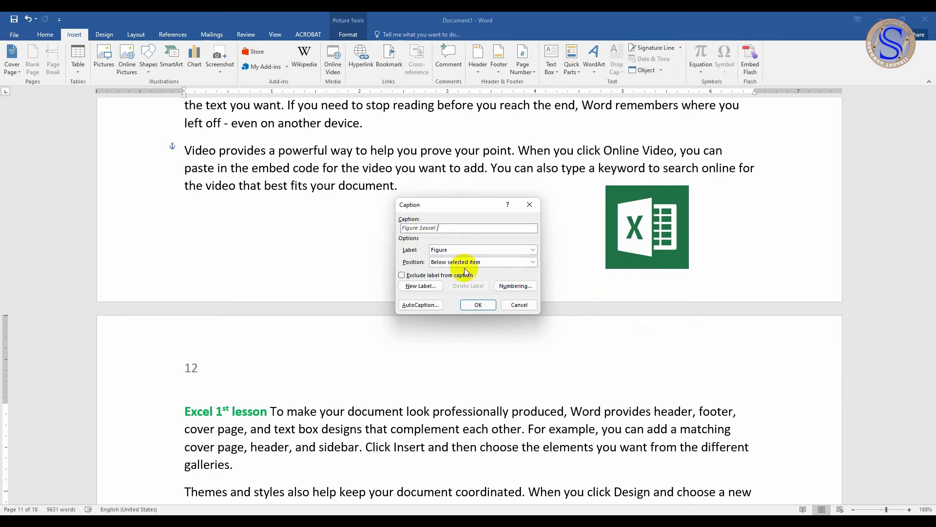
click(478, 304)
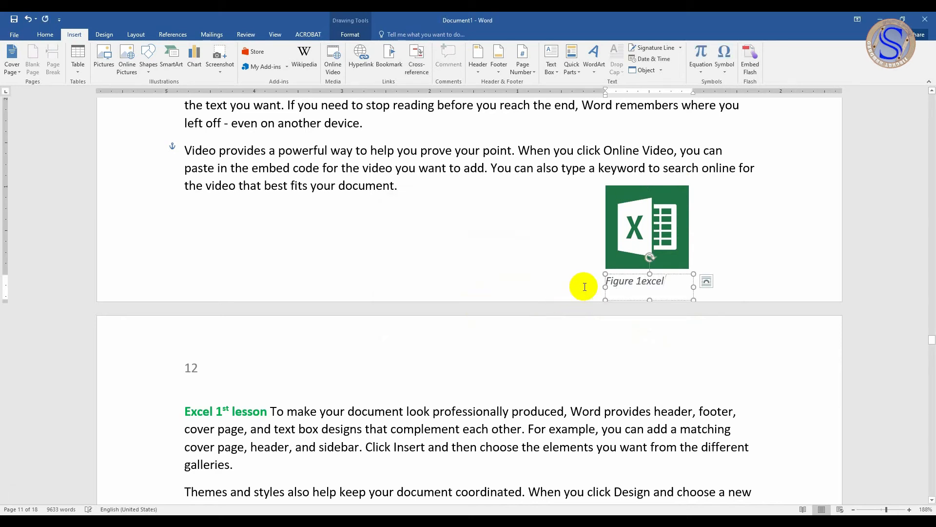
Insert a hyperlinked entire-caption cross-reference to "Figure 1excel" in the Figure cell of the Excel 1st lesson row, and follow it to the picture.
scroll(626, 283, up, 10)
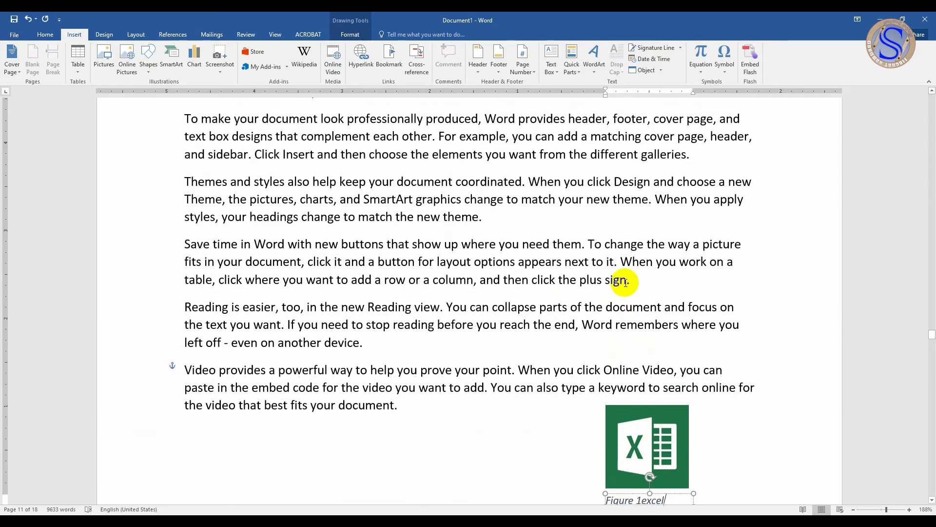
scroll(626, 283, up, 10)
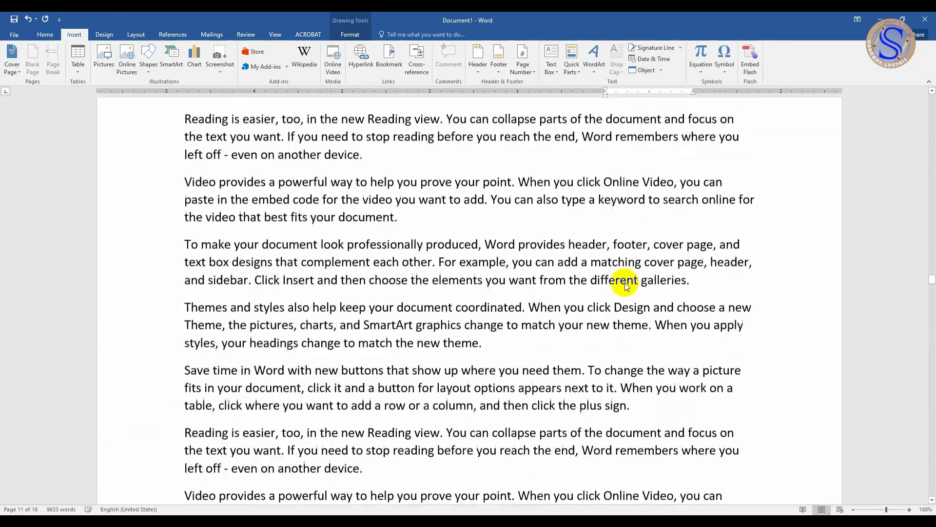
scroll(626, 283, up, 10)
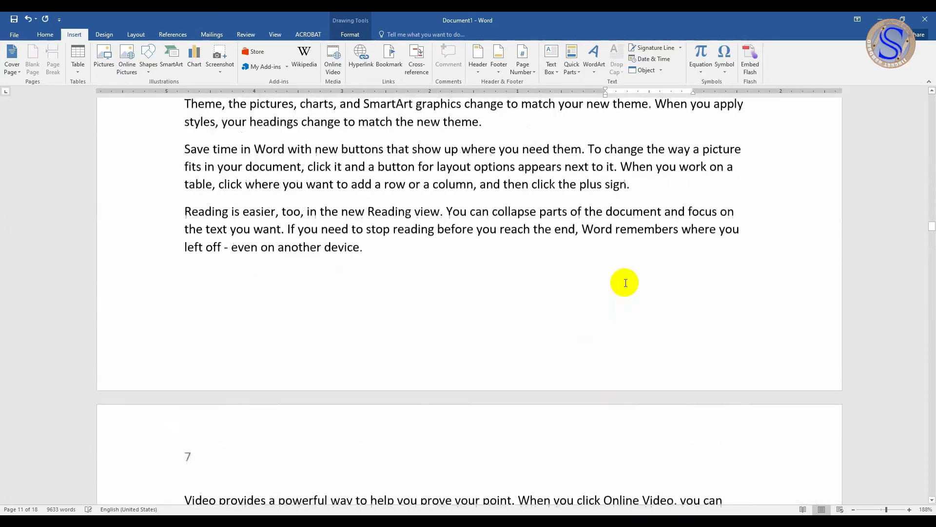
scroll(625, 283, up, 10)
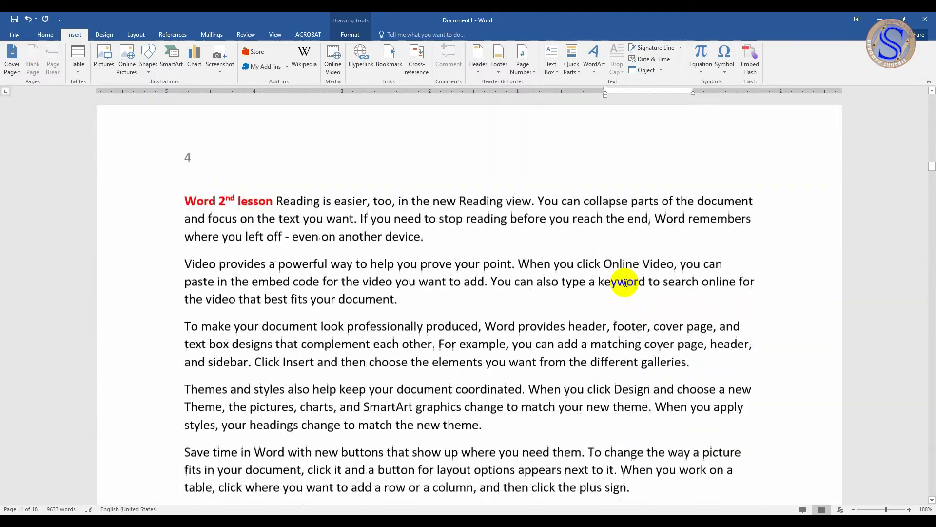
scroll(626, 283, up, 15)
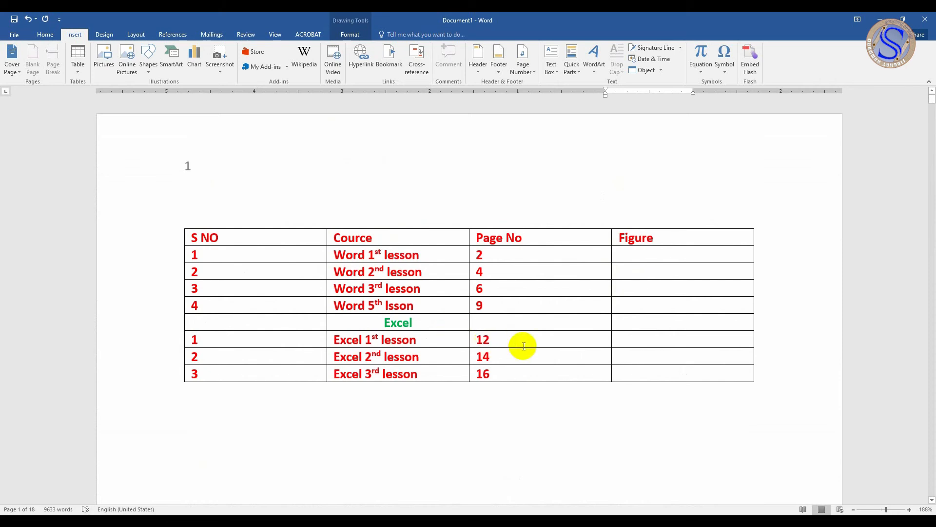
click(627, 338)
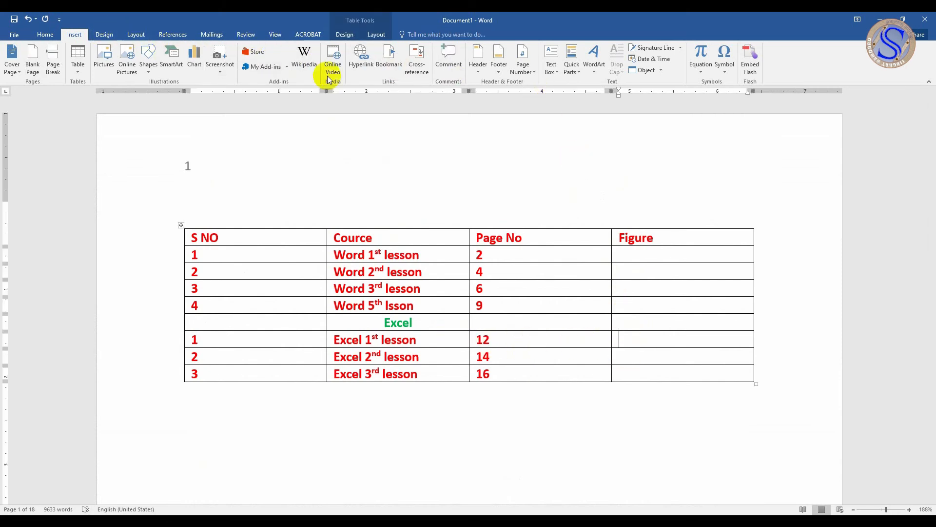
click(416, 61)
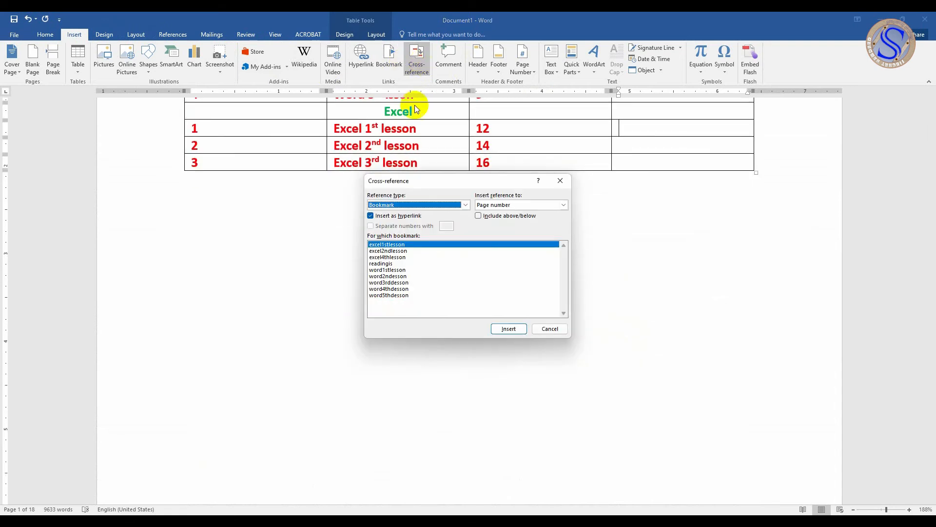
click(466, 206)
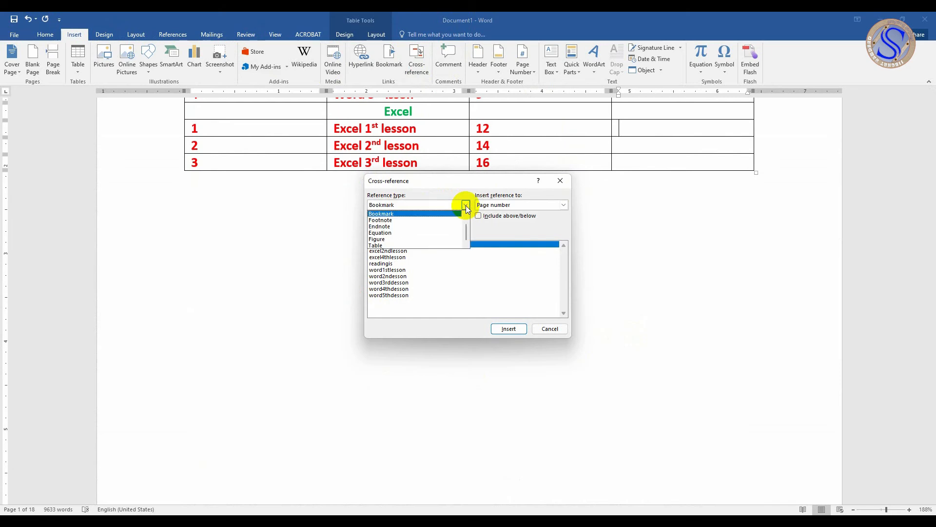
click(421, 240)
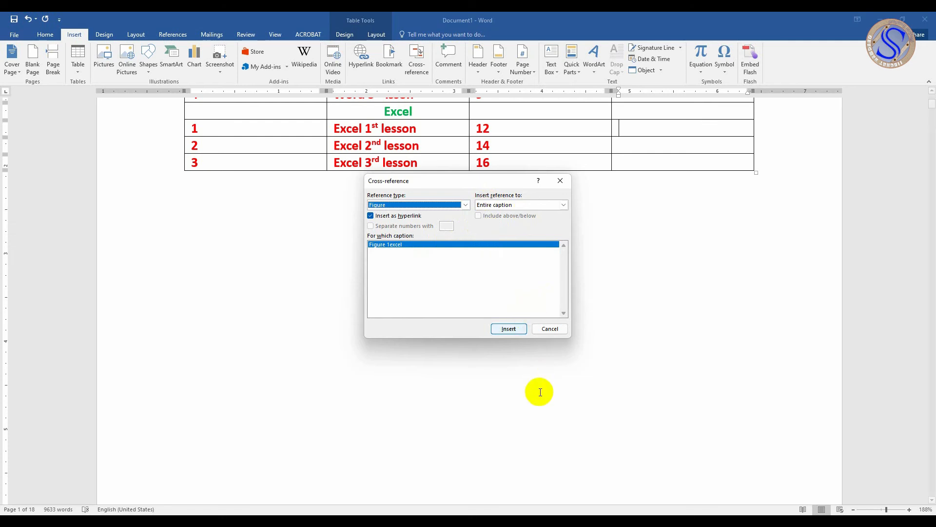
click(509, 329)
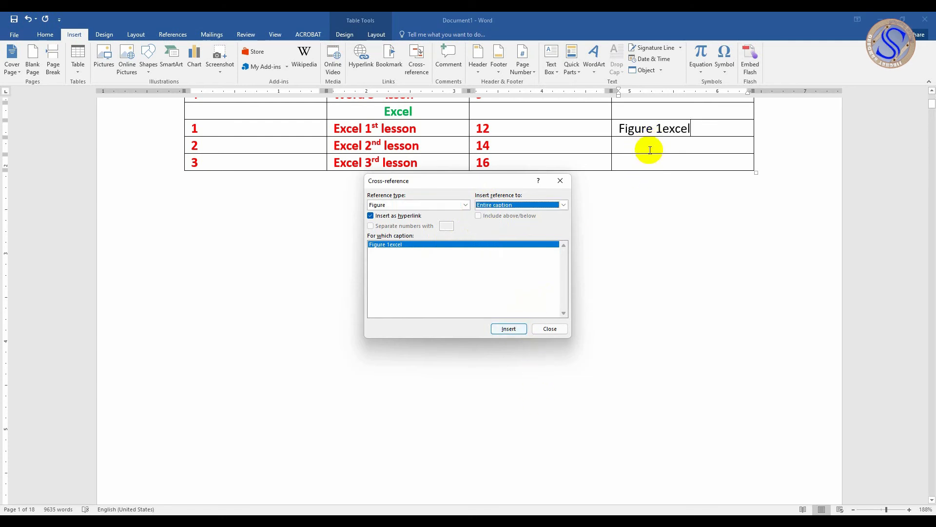
click(554, 328)
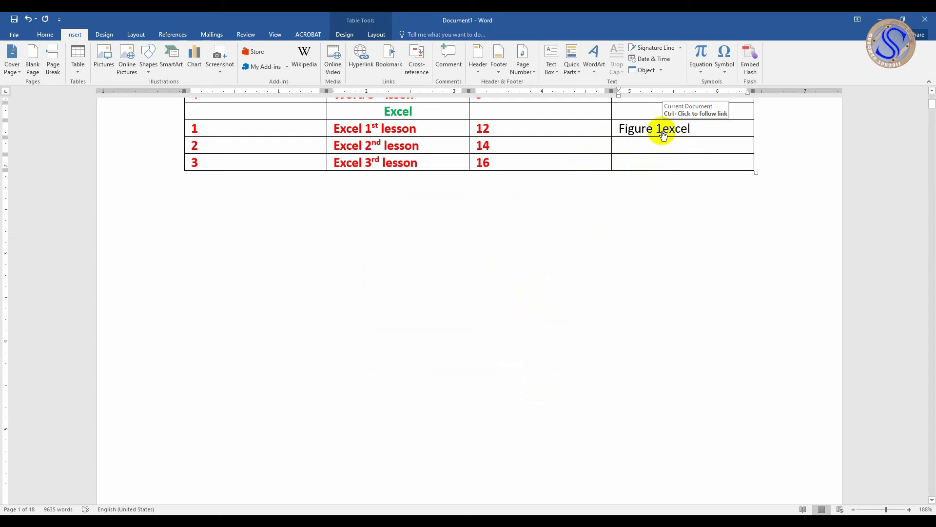
ctrl+click(662, 131)
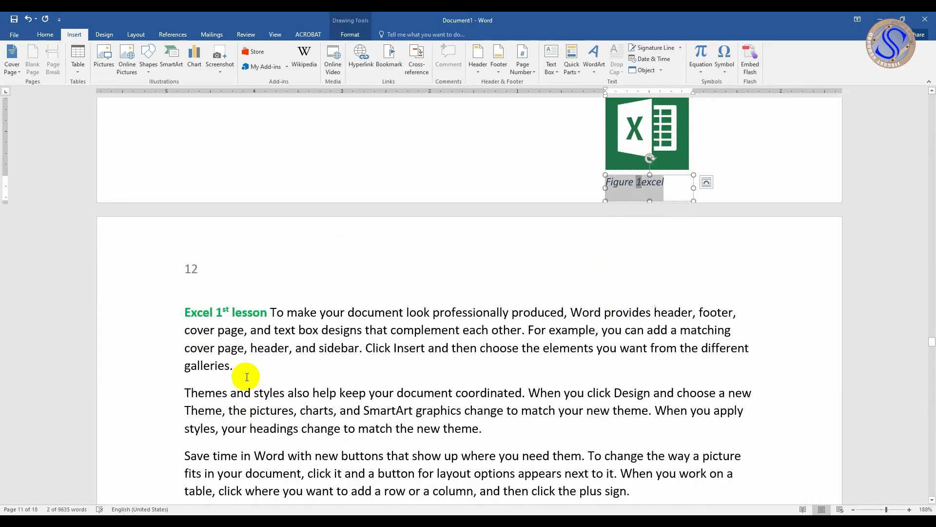
Replace the landscape picture on the document's last page with a table of five columns and four rows.
scroll(253, 334, down, 10)
scroll(258, 332, down, 15)
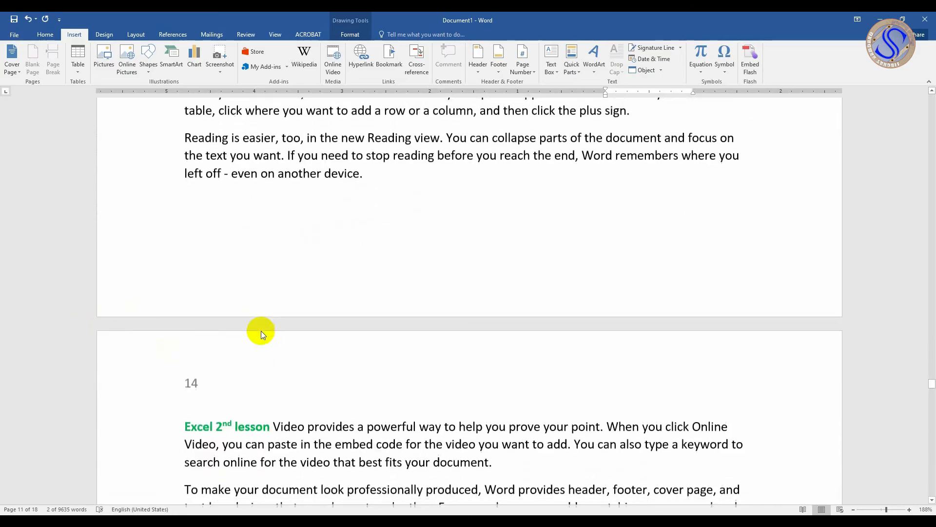
scroll(263, 329, down, 15)
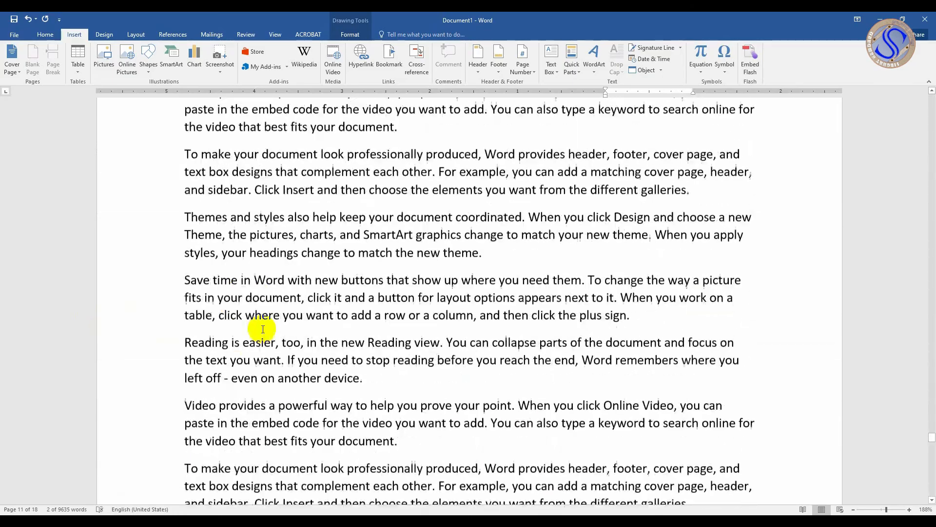
scroll(264, 328, down, 9)
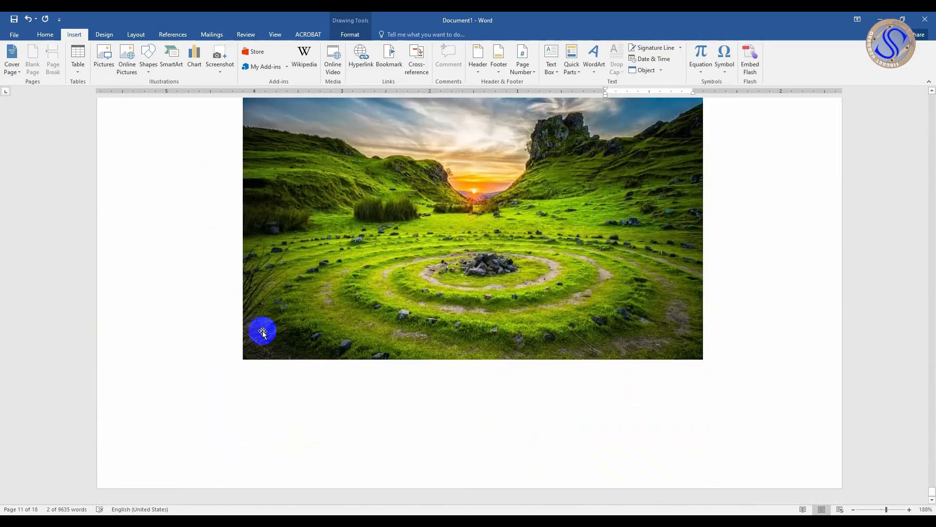
scroll(262, 330, up, 3)
click(340, 344)
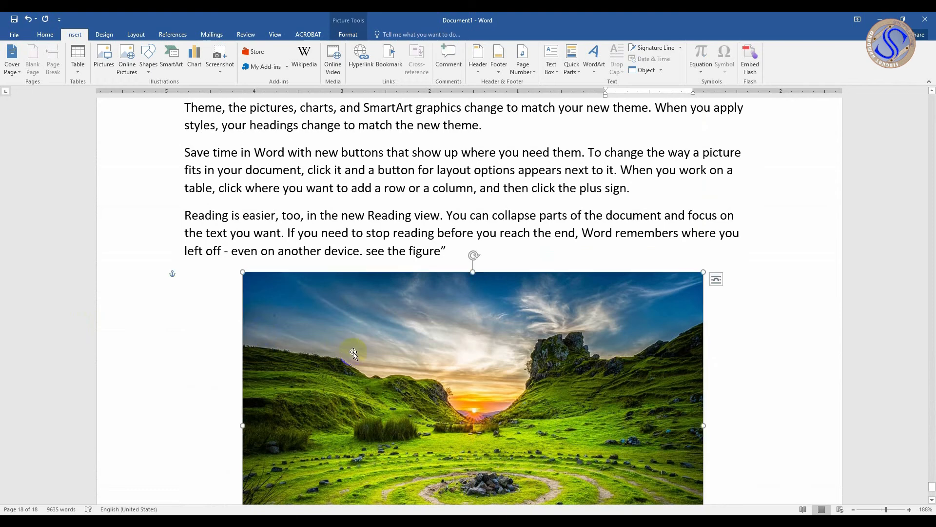
key(Delete)
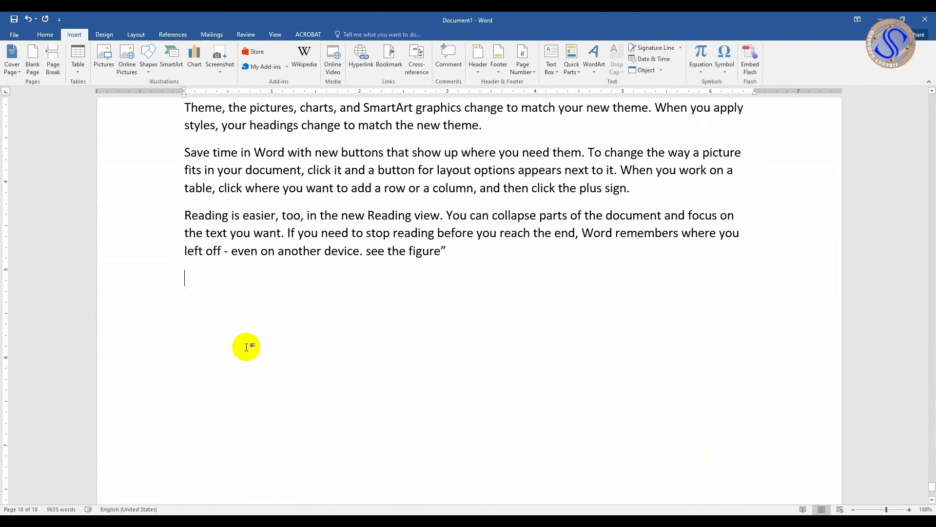
click(77, 51)
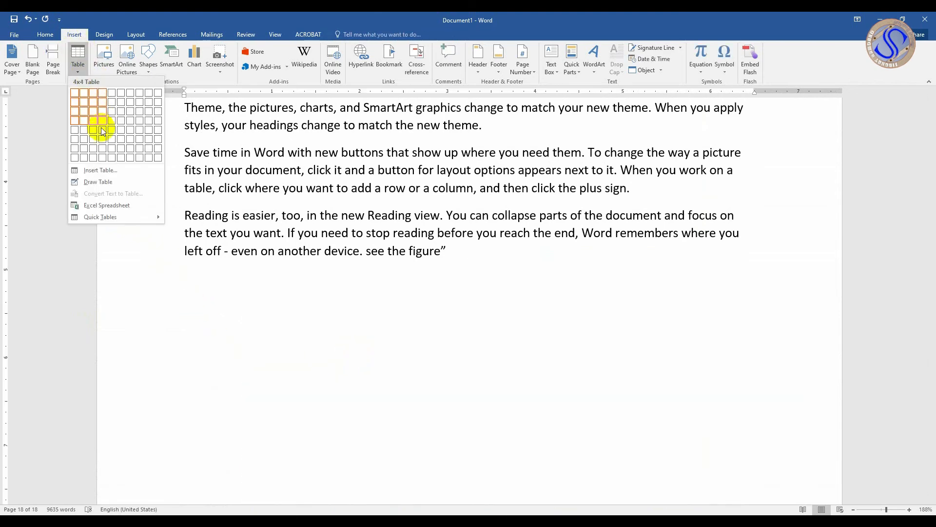
click(116, 124)
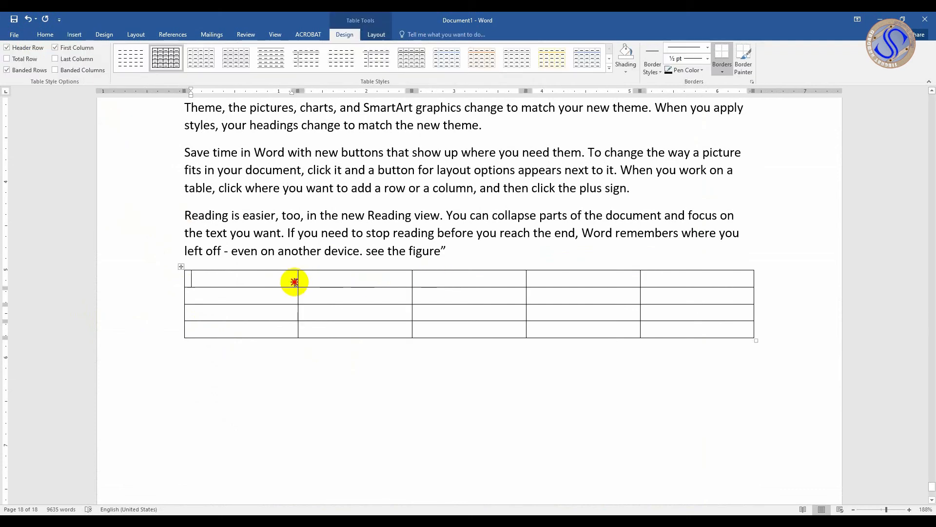
right_click(334, 277)
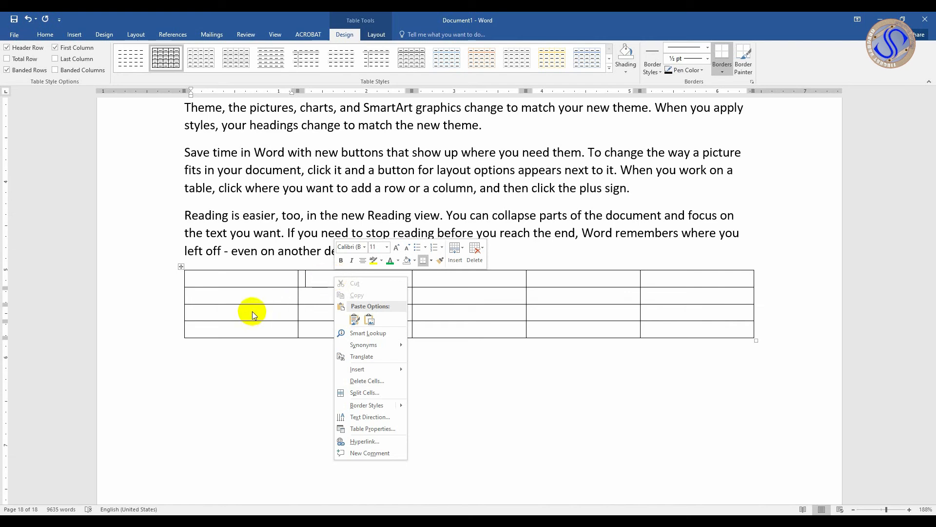
click(176, 267)
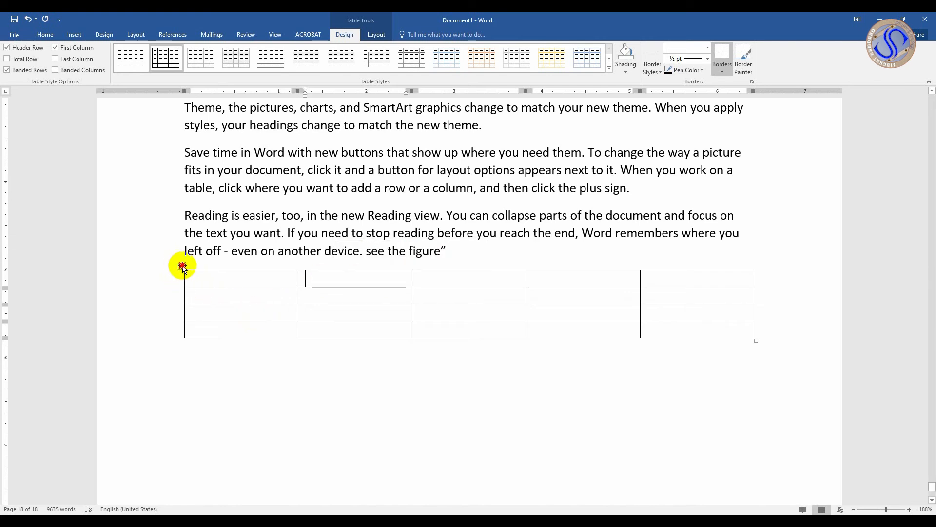
click(181, 267)
right_click(213, 276)
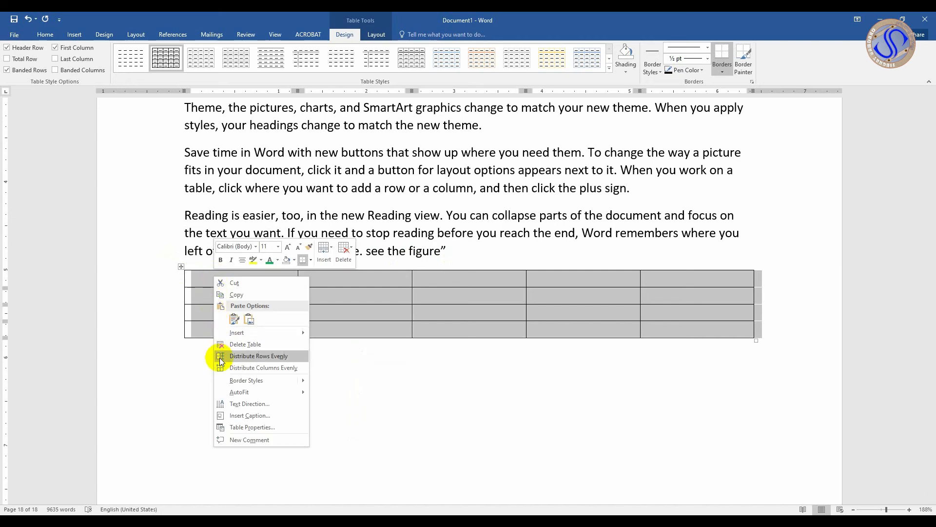
click(236, 418)
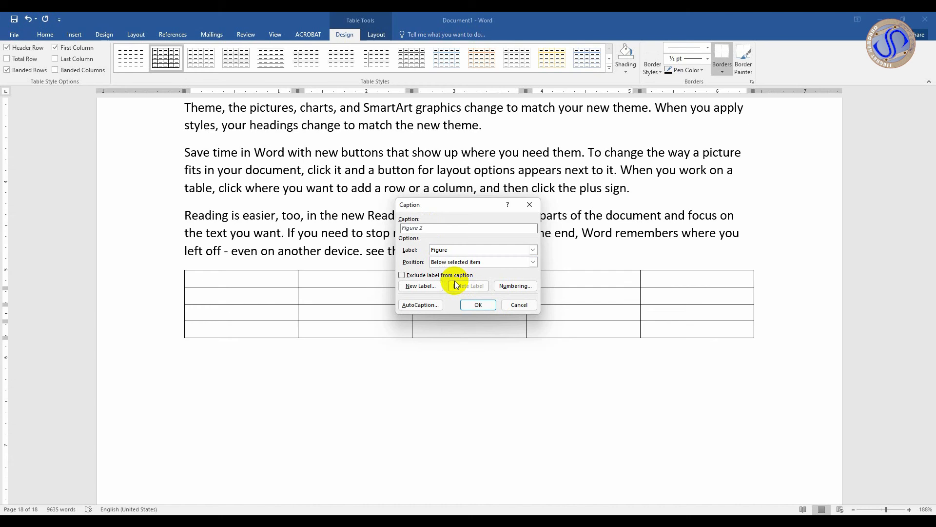
click(519, 305)
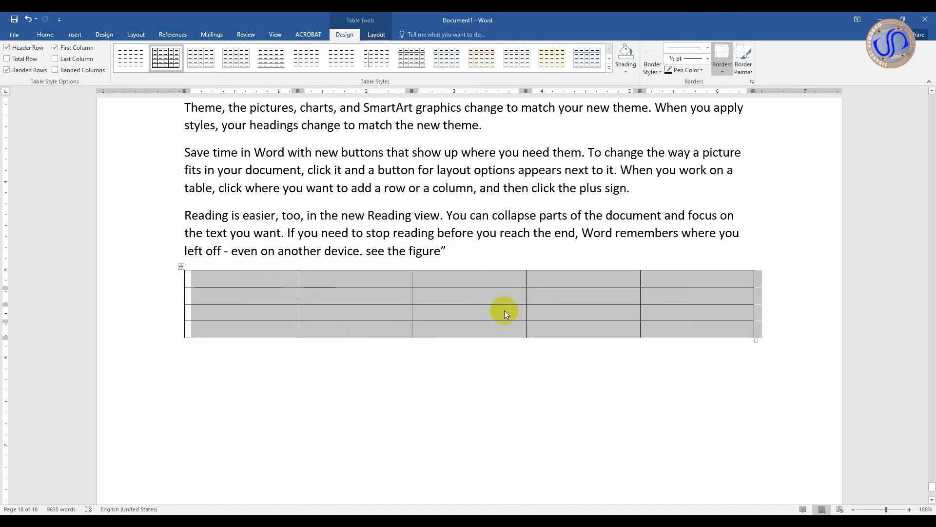
drag(932, 487, 922, 83)
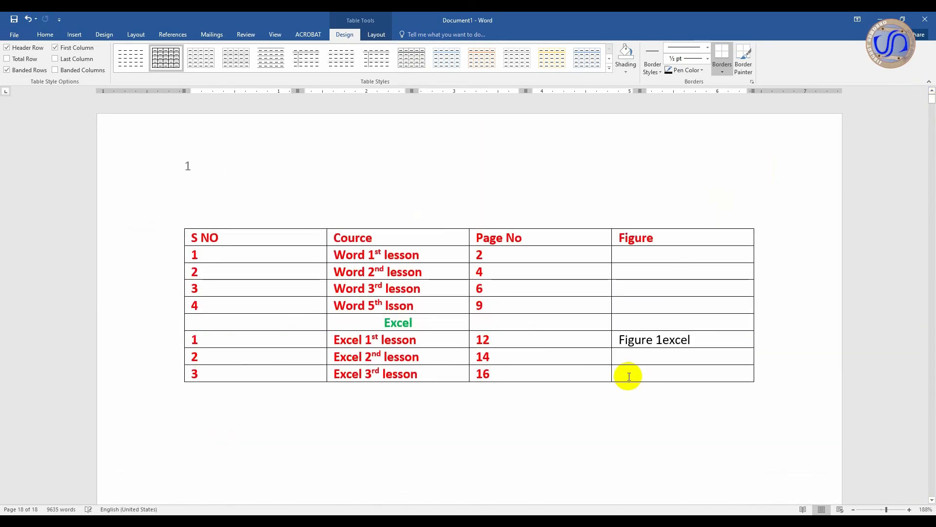
click(624, 357)
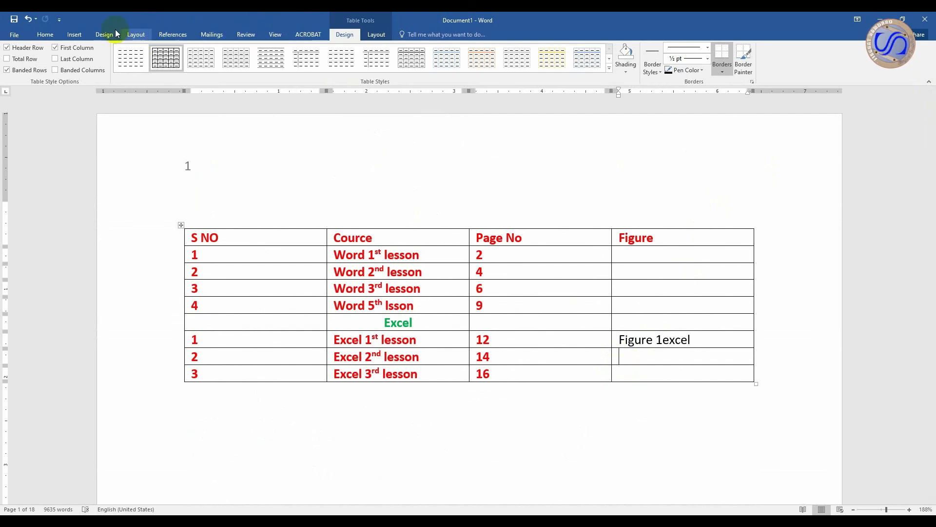
click(76, 34)
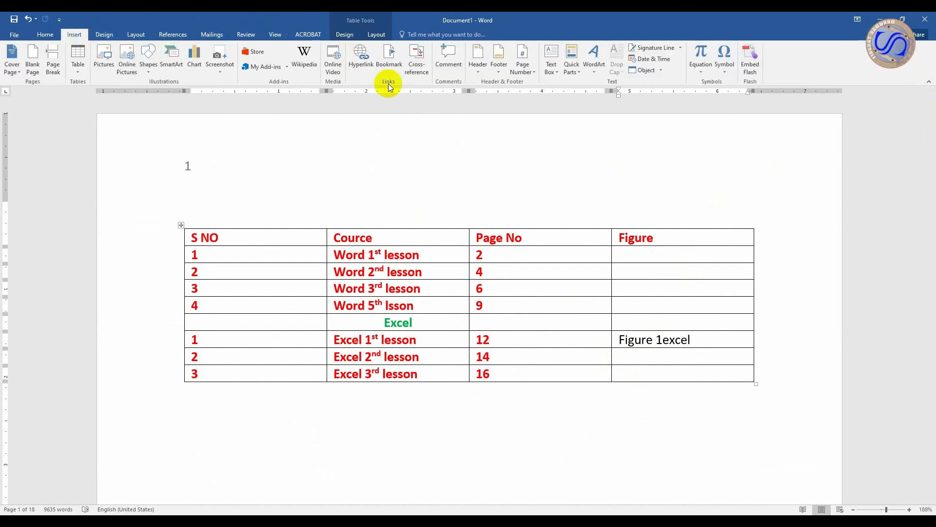
click(416, 59)
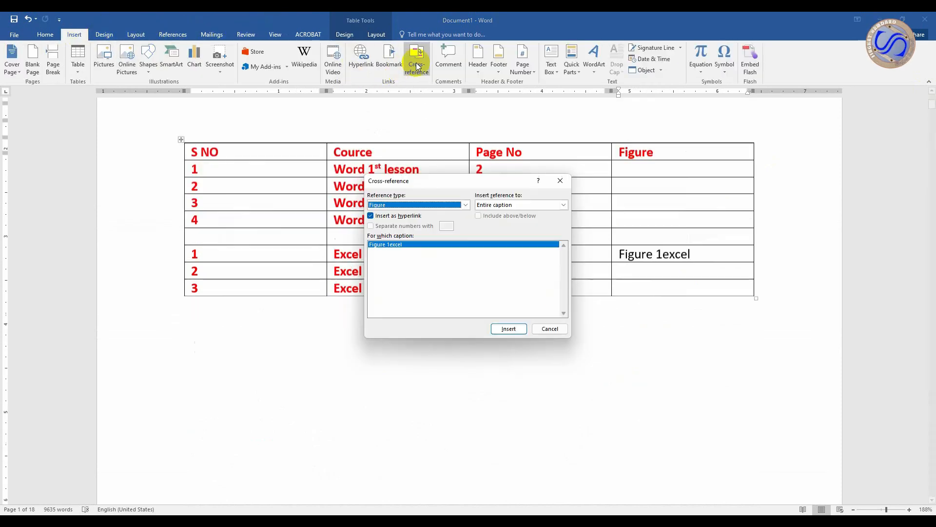
click(463, 205)
click(420, 245)
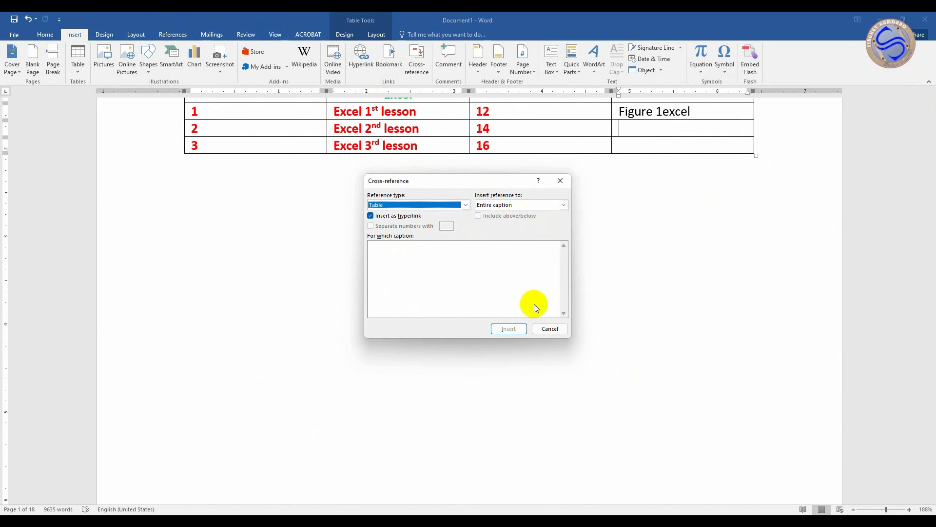
click(544, 329)
Add the caption "Figure 2table for excel" below the five-column table on the document's last page.
scroll(438, 308, down, 2)
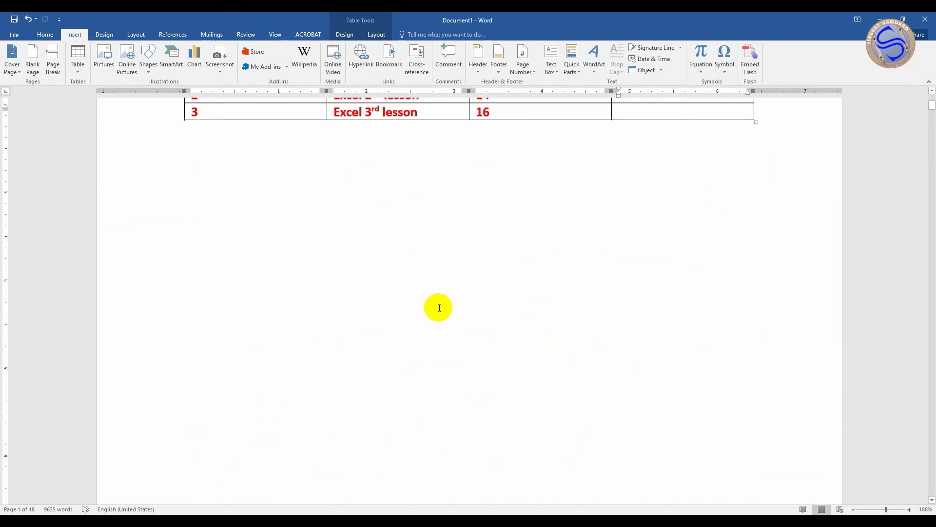
drag(931, 104, 931, 433)
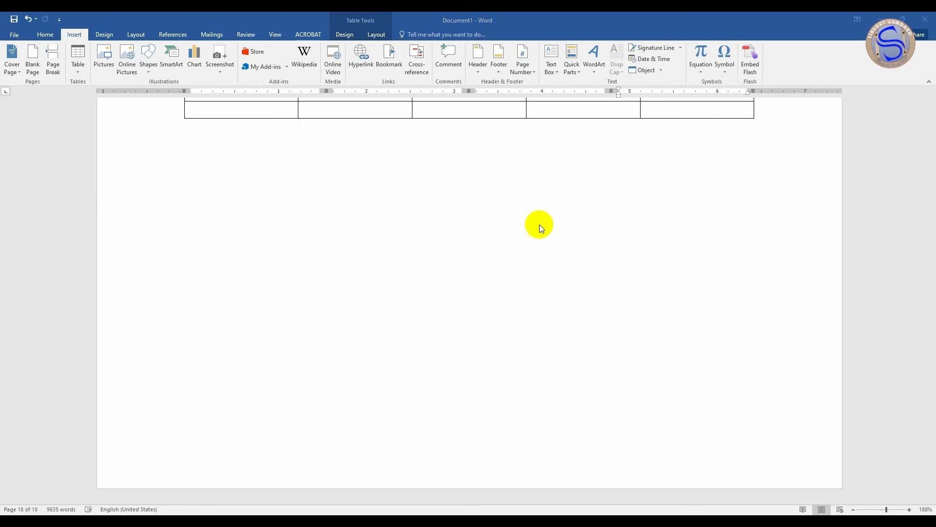
scroll(539, 224, up, 3)
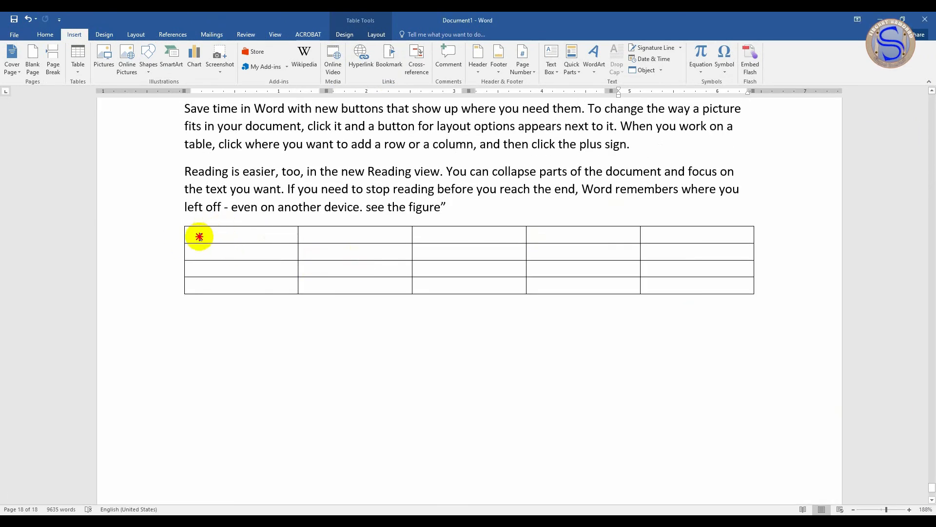
click(181, 223)
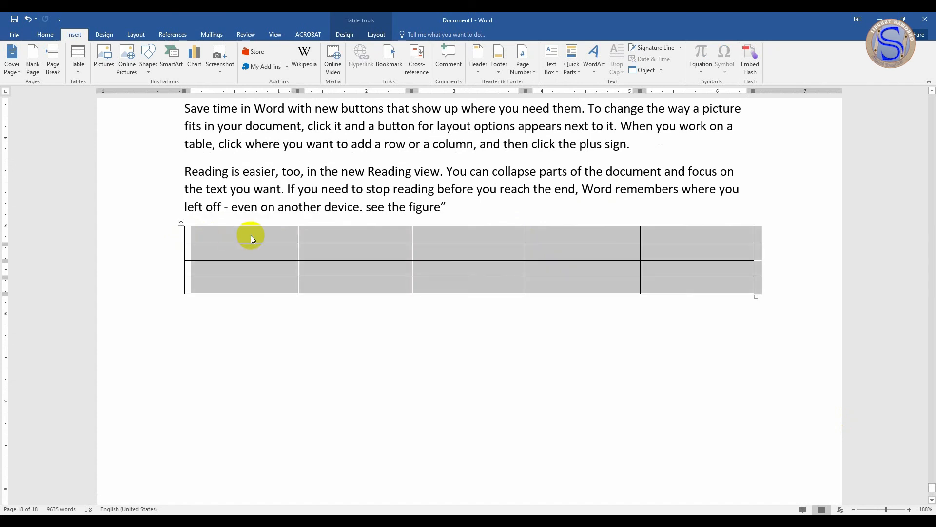
right_click(251, 235)
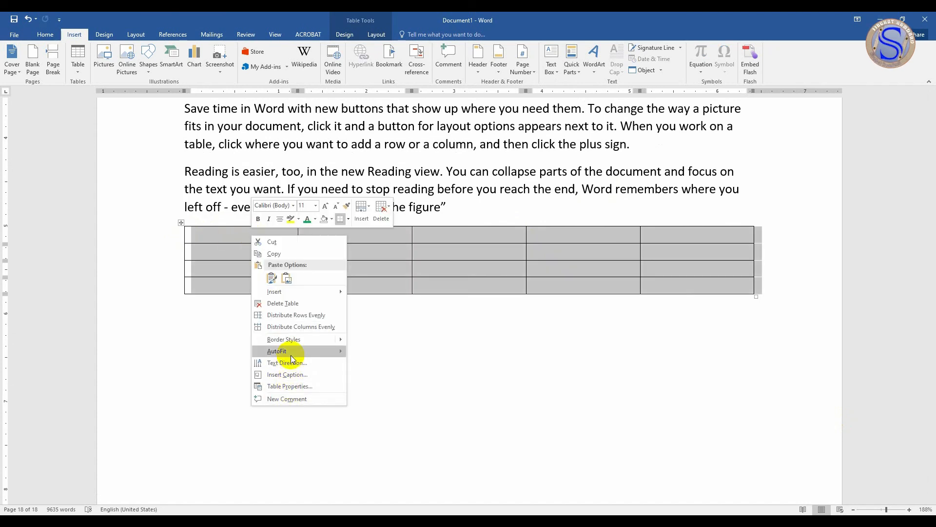
click(290, 374)
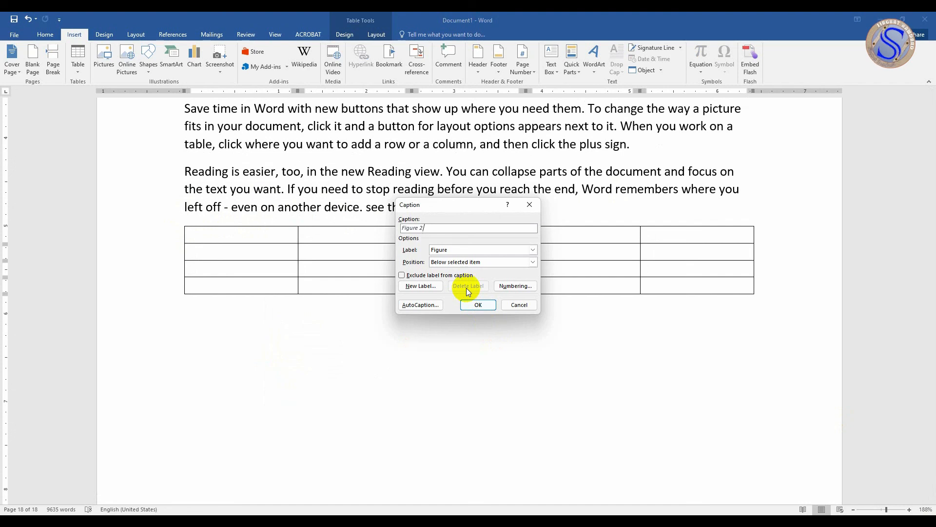
text(tabl)
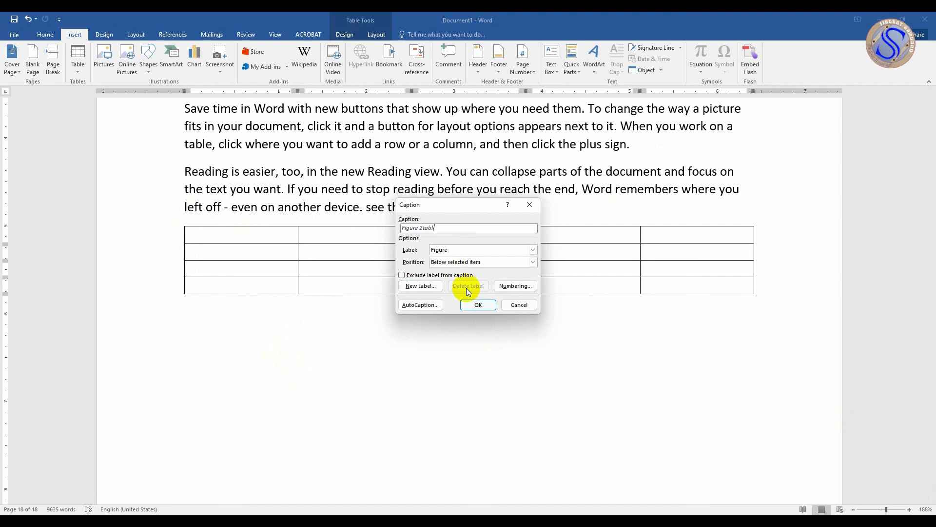
text(e for )
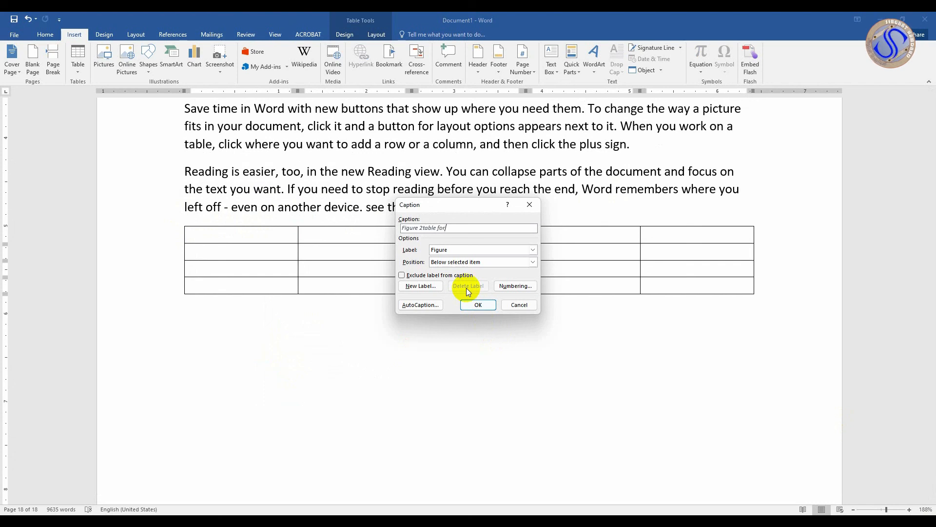
text(e)
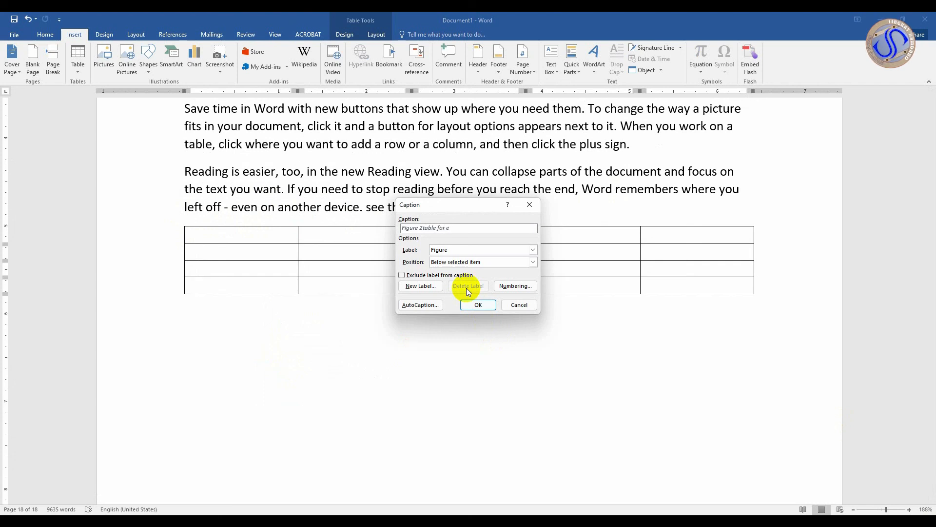
text(xcel)
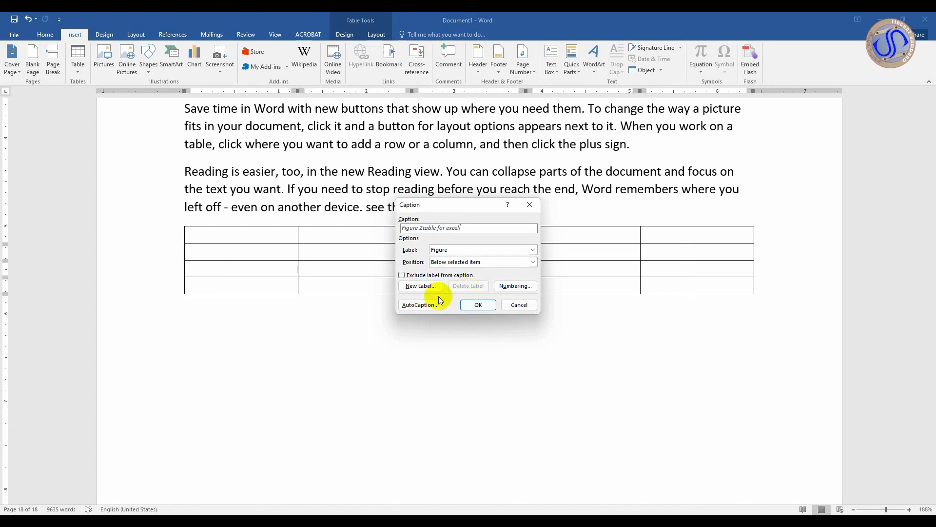
click(481, 304)
Insert a hyperlinked entire-caption cross-reference to "Figure 2table for excel" in the Figure cell of the Excel 2nd lesson row.
scroll(294, 262, up, 10)
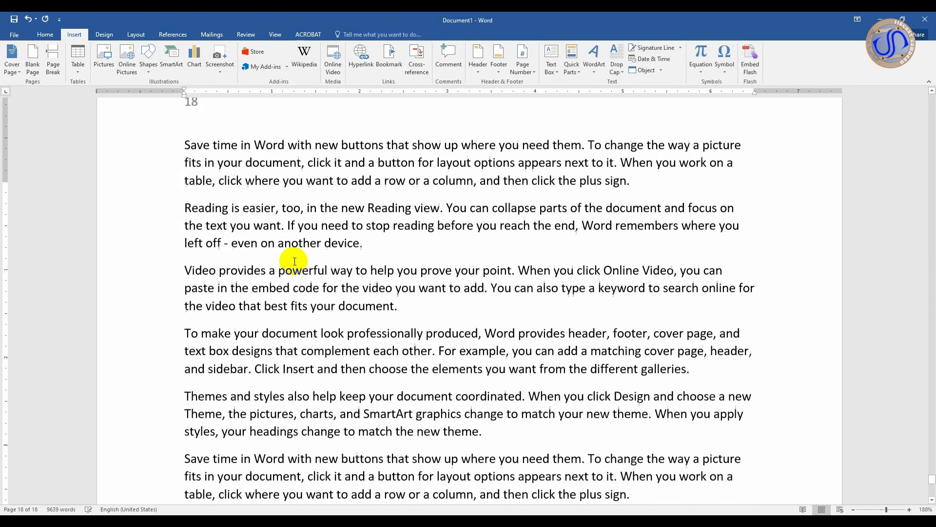
drag(933, 475, 917, 97)
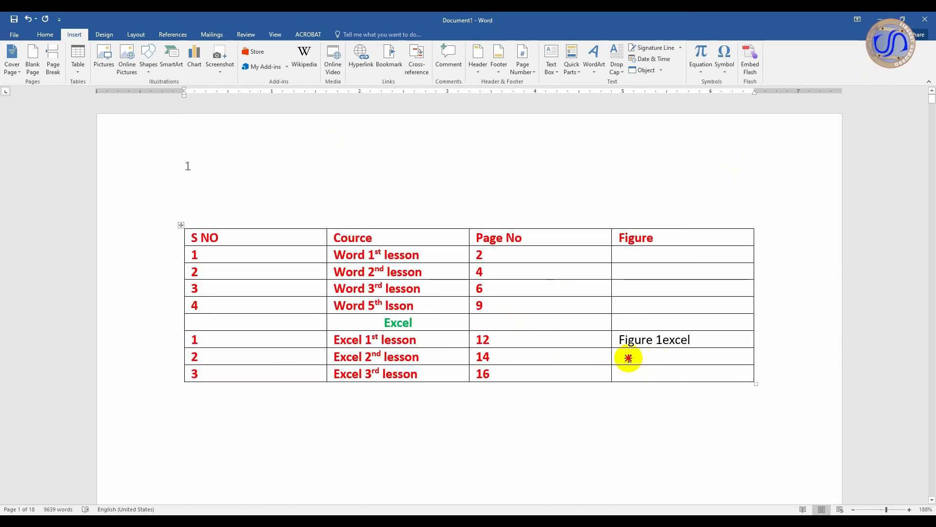
click(627, 357)
click(415, 69)
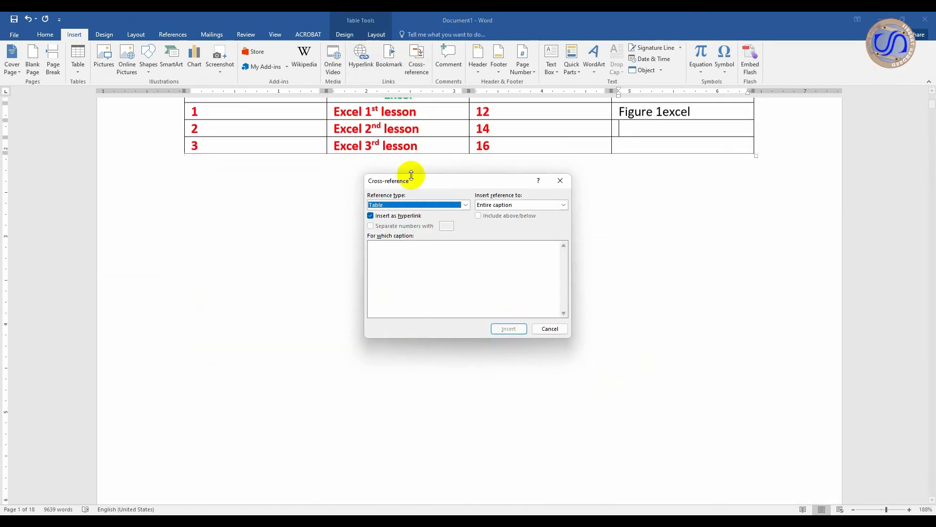
click(467, 204)
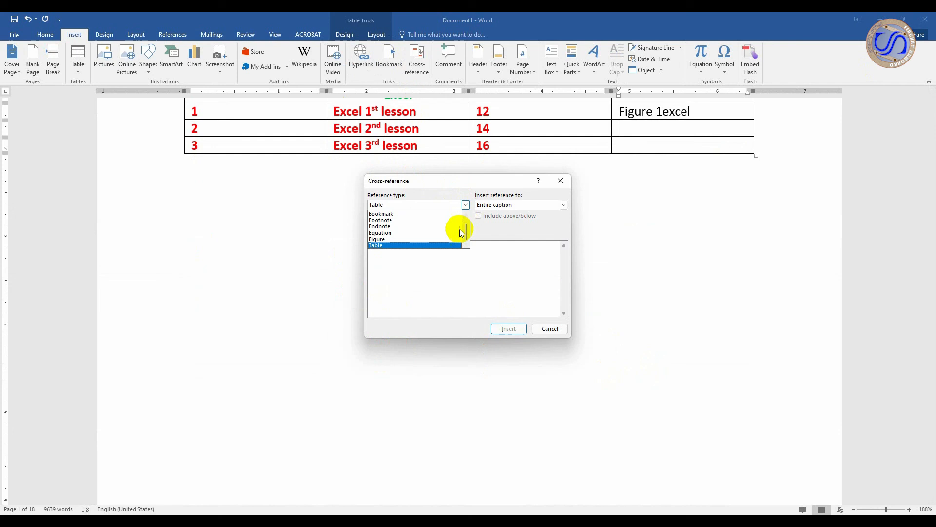
click(424, 238)
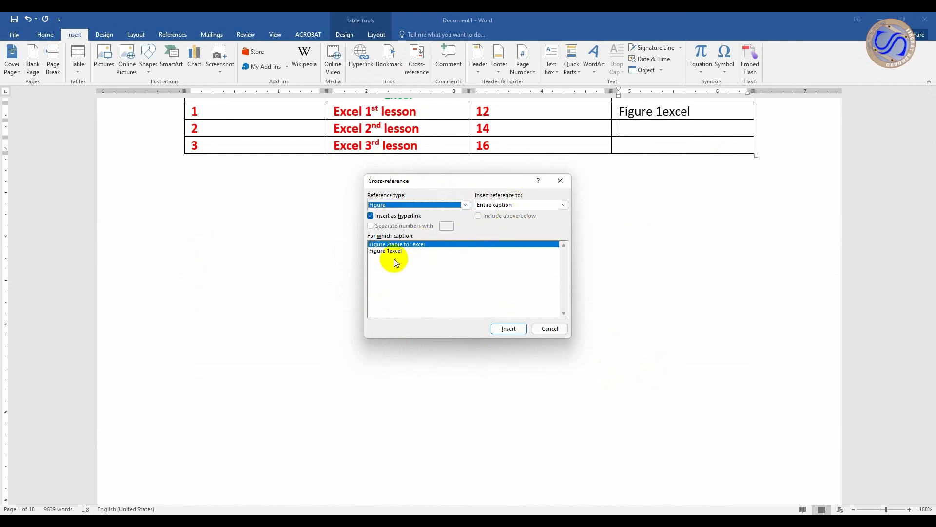
click(509, 328)
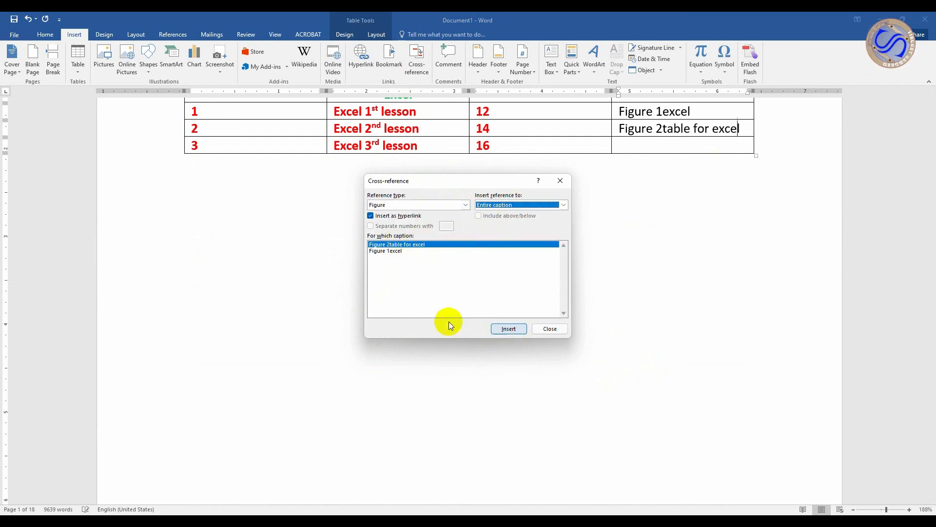
click(549, 328)
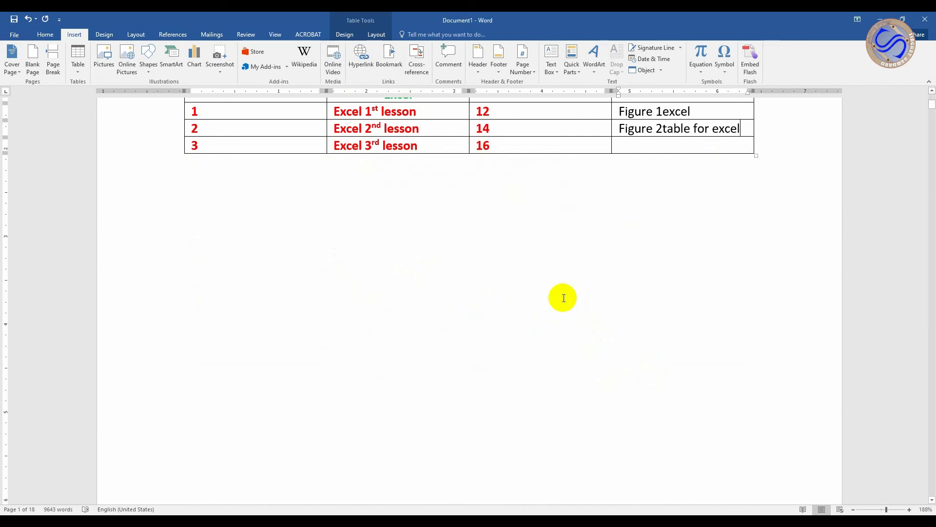
Follow the "Figure 2table for excel" cross-reference to its captioned table and look back through the preceding pages.
double_click(677, 129)
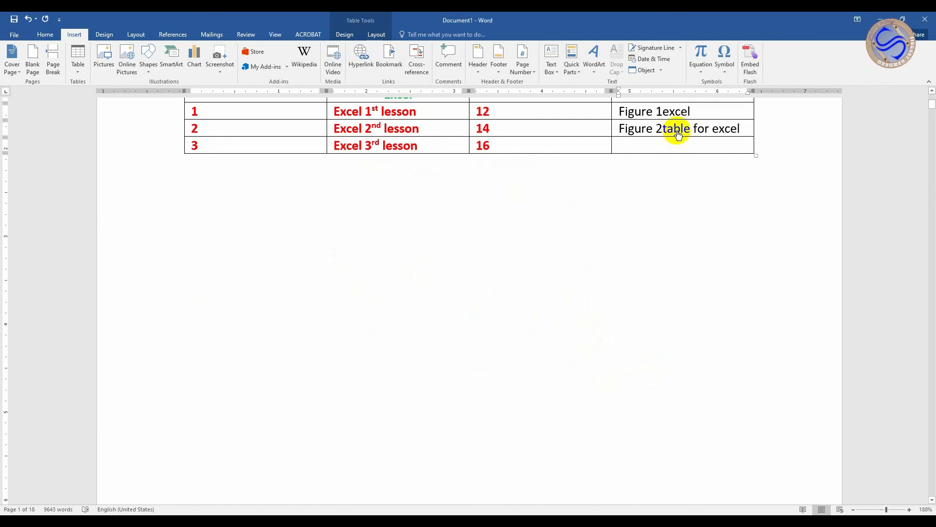
ctrl+click(679, 134)
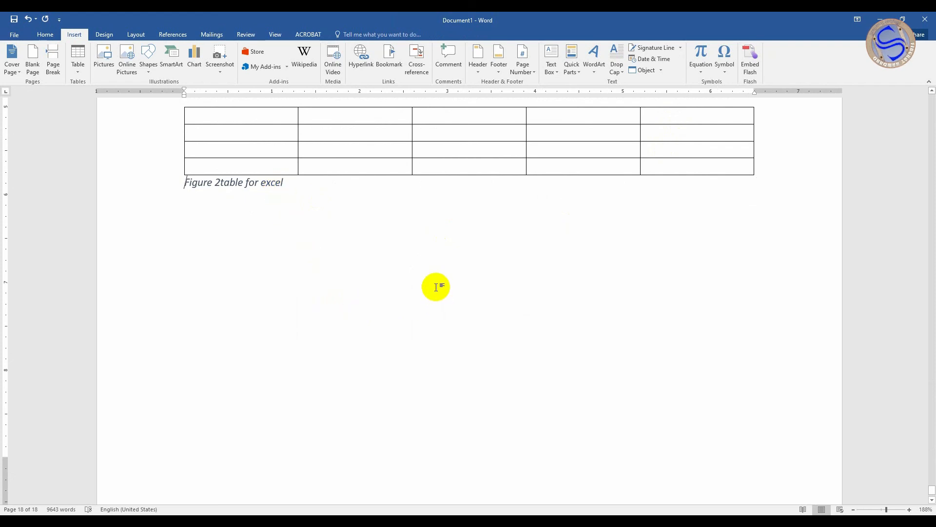
scroll(437, 287, up, 10)
scroll(437, 286, up, 15)
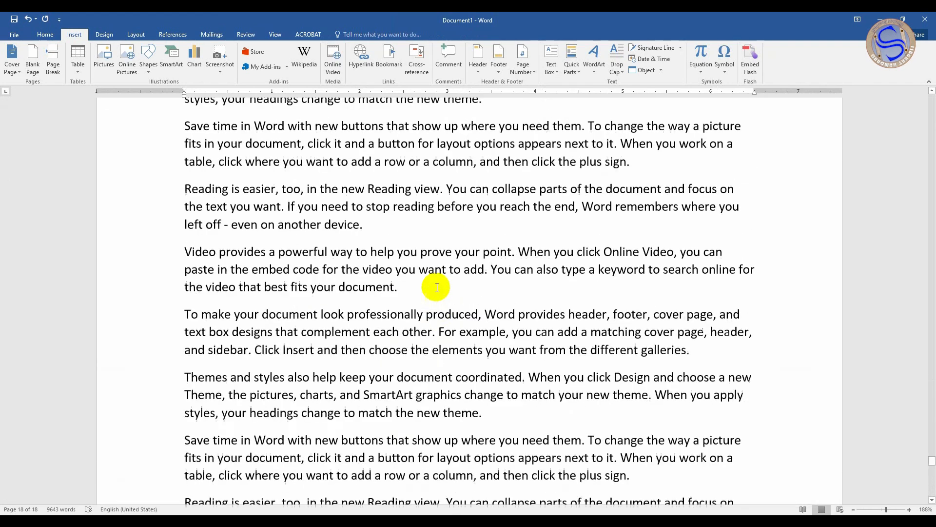
scroll(437, 287, up, 15)
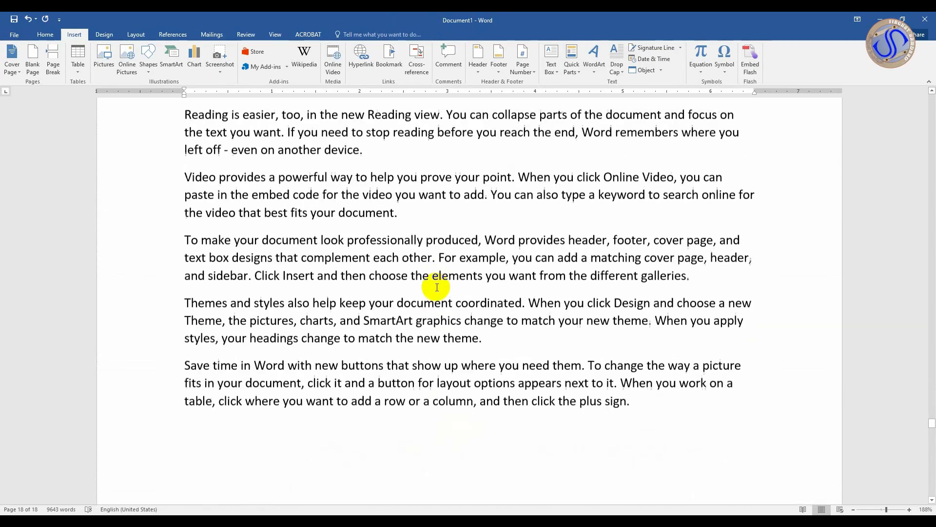
scroll(437, 286, up, 10)
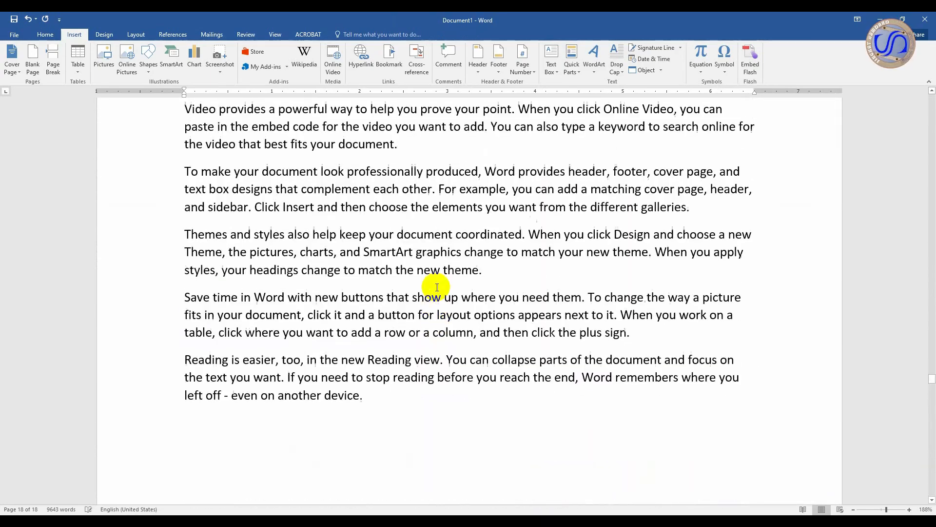